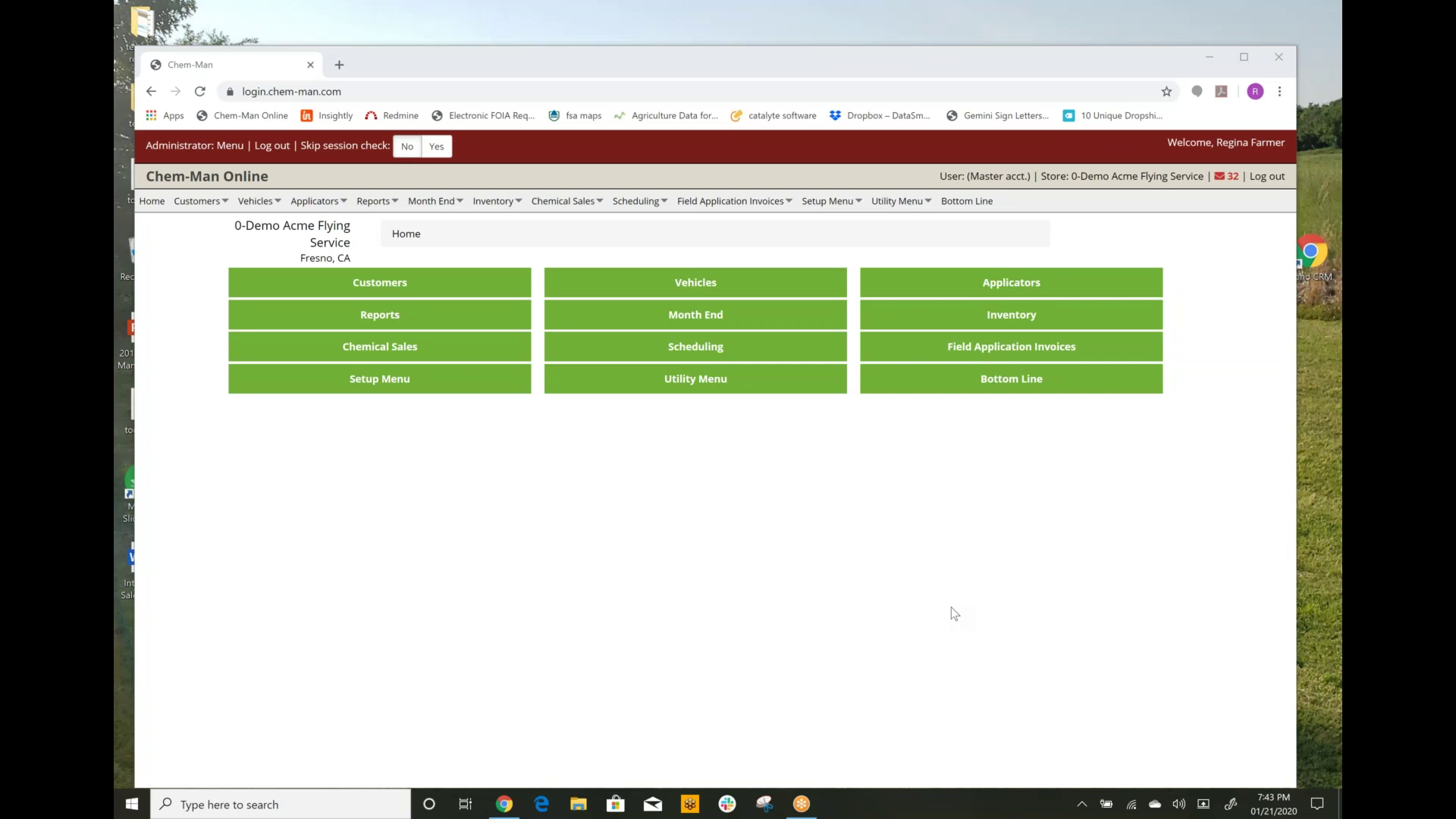
Open basic job scheduling and start adding a new job schedule.
left_click(664, 203)
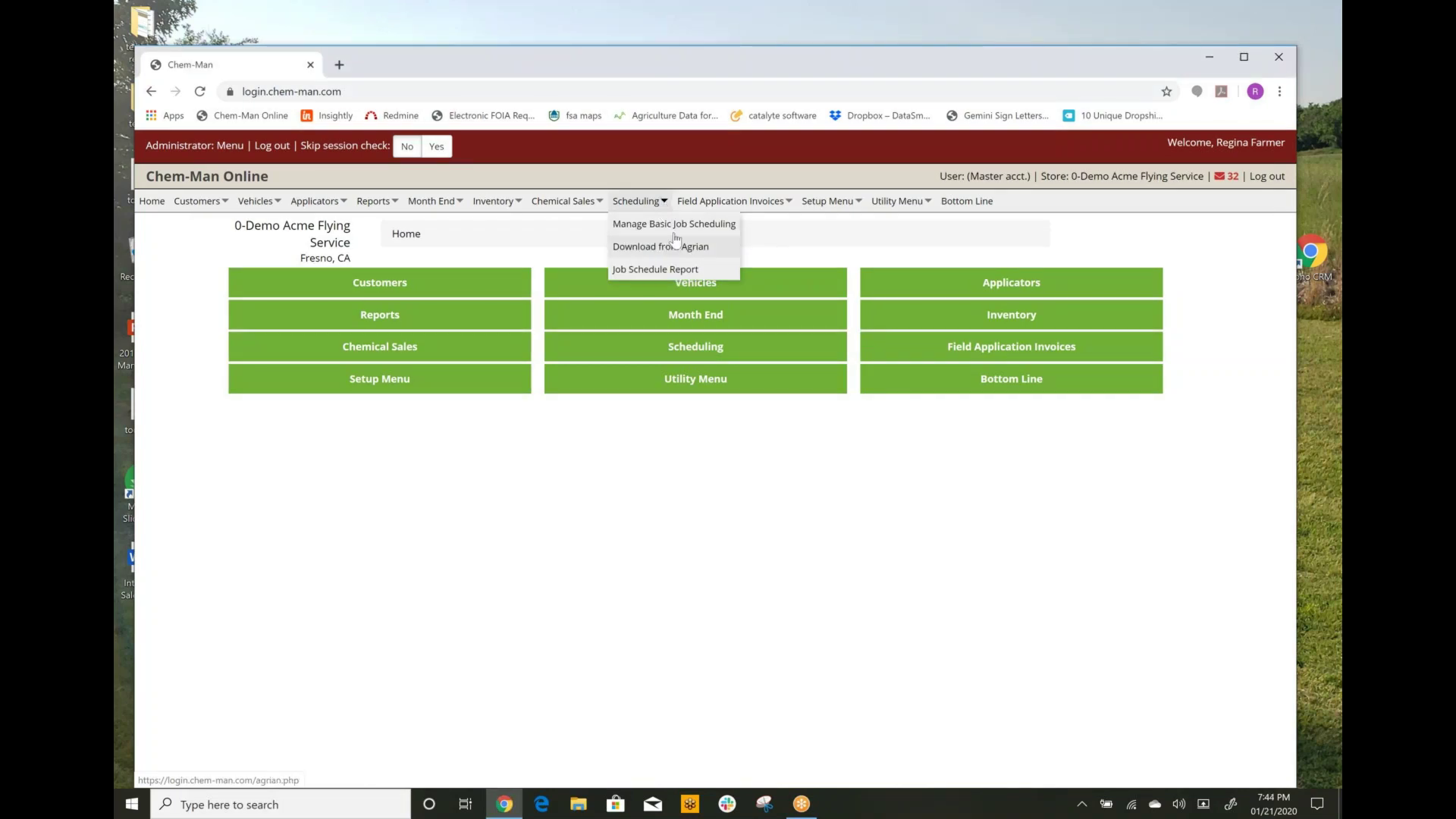
left_click(674, 225)
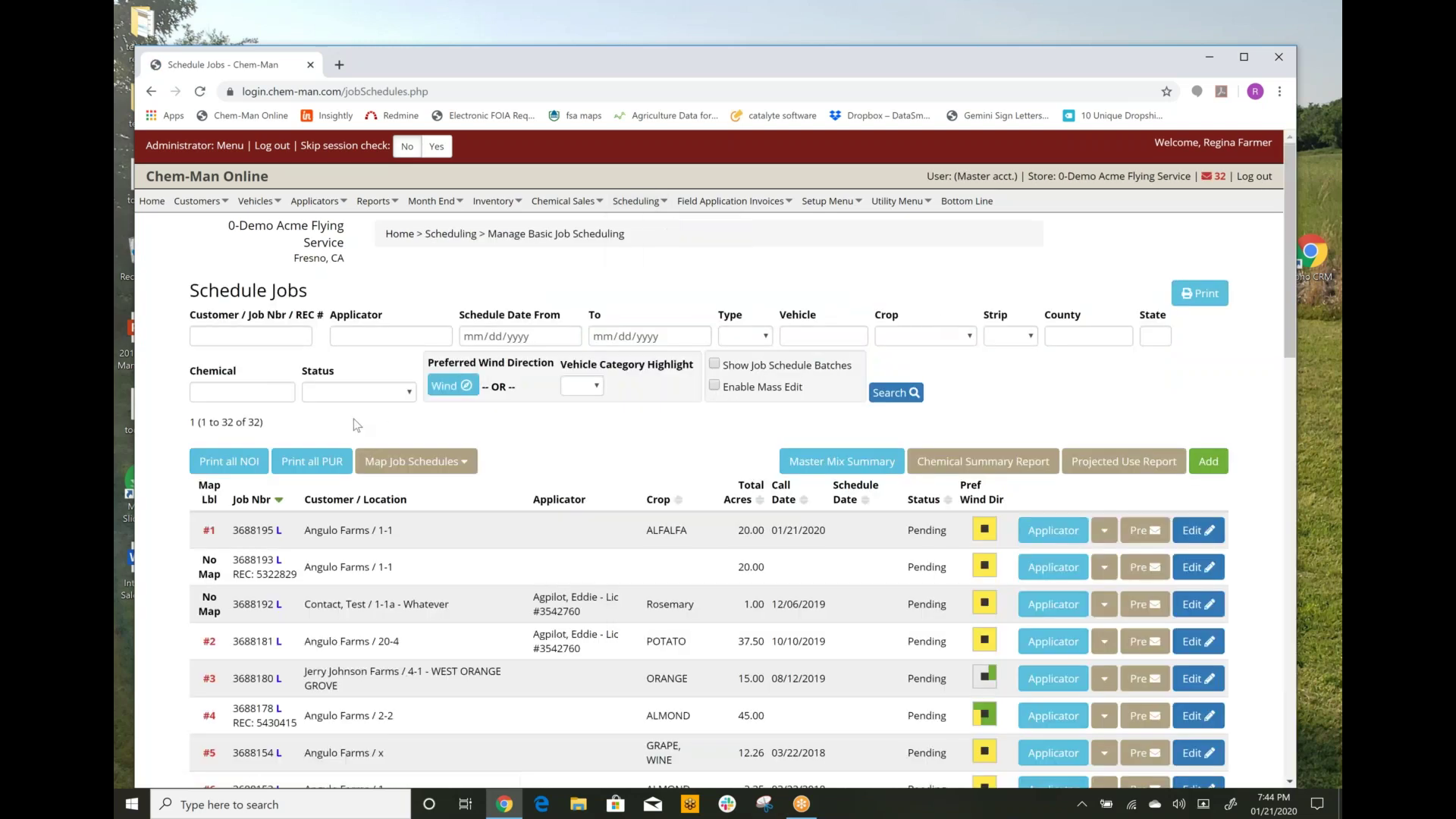
left_click(1218, 464)
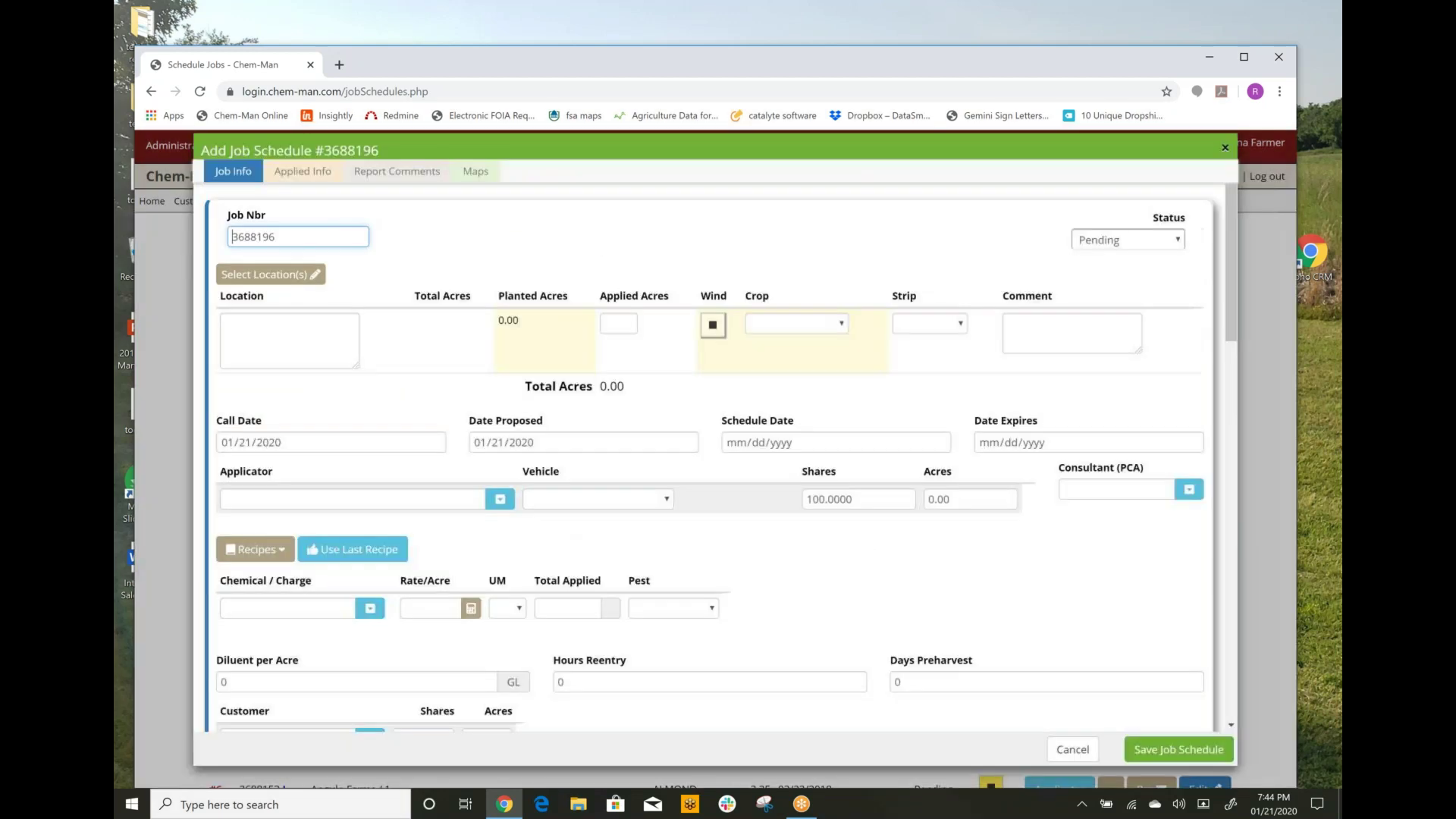
Find the locations of customer Angulo Farms and assign the 319.41-acre alfalfa location 1-1 to the job.
left_click(302, 277)
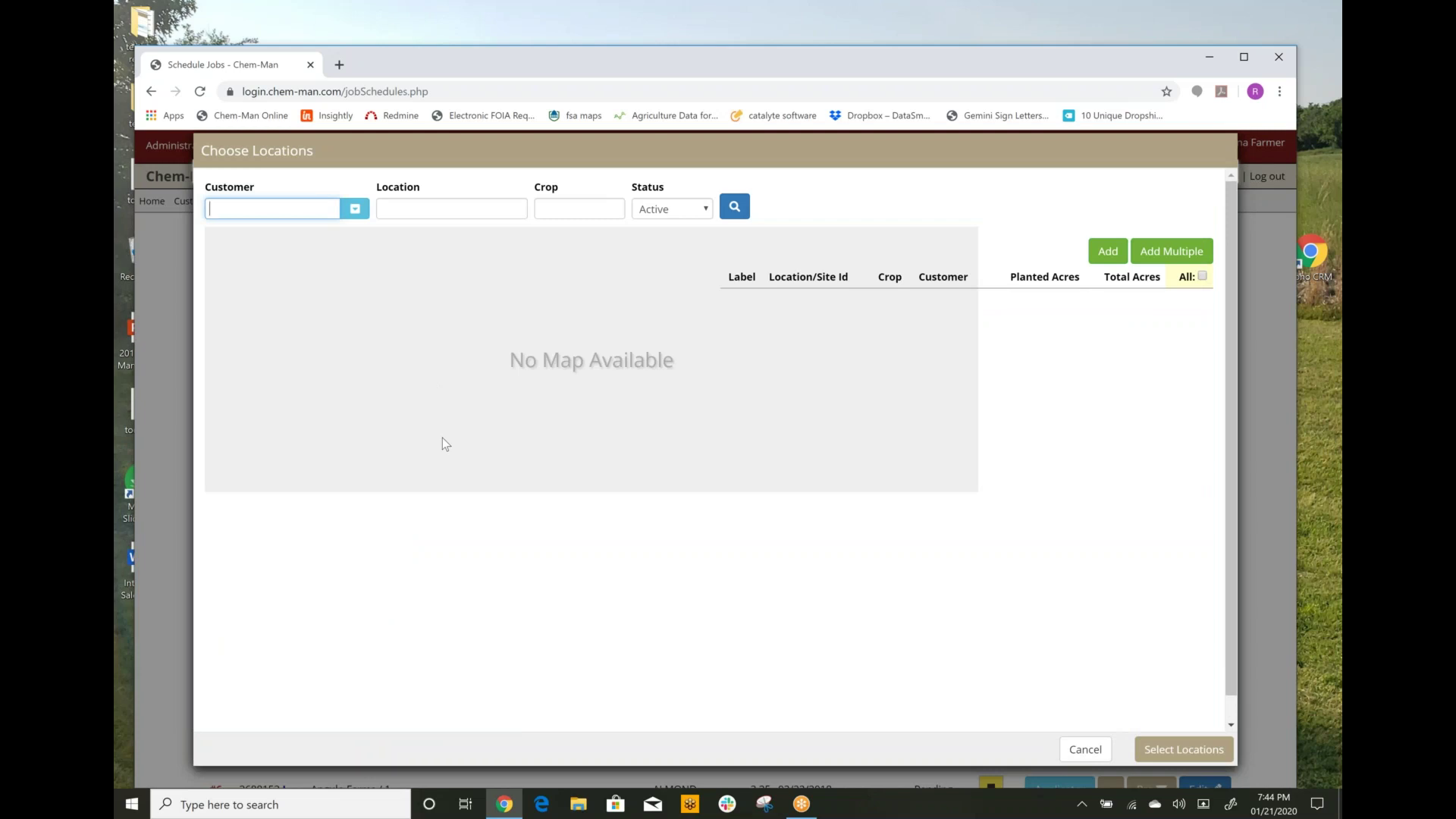
type("ang")
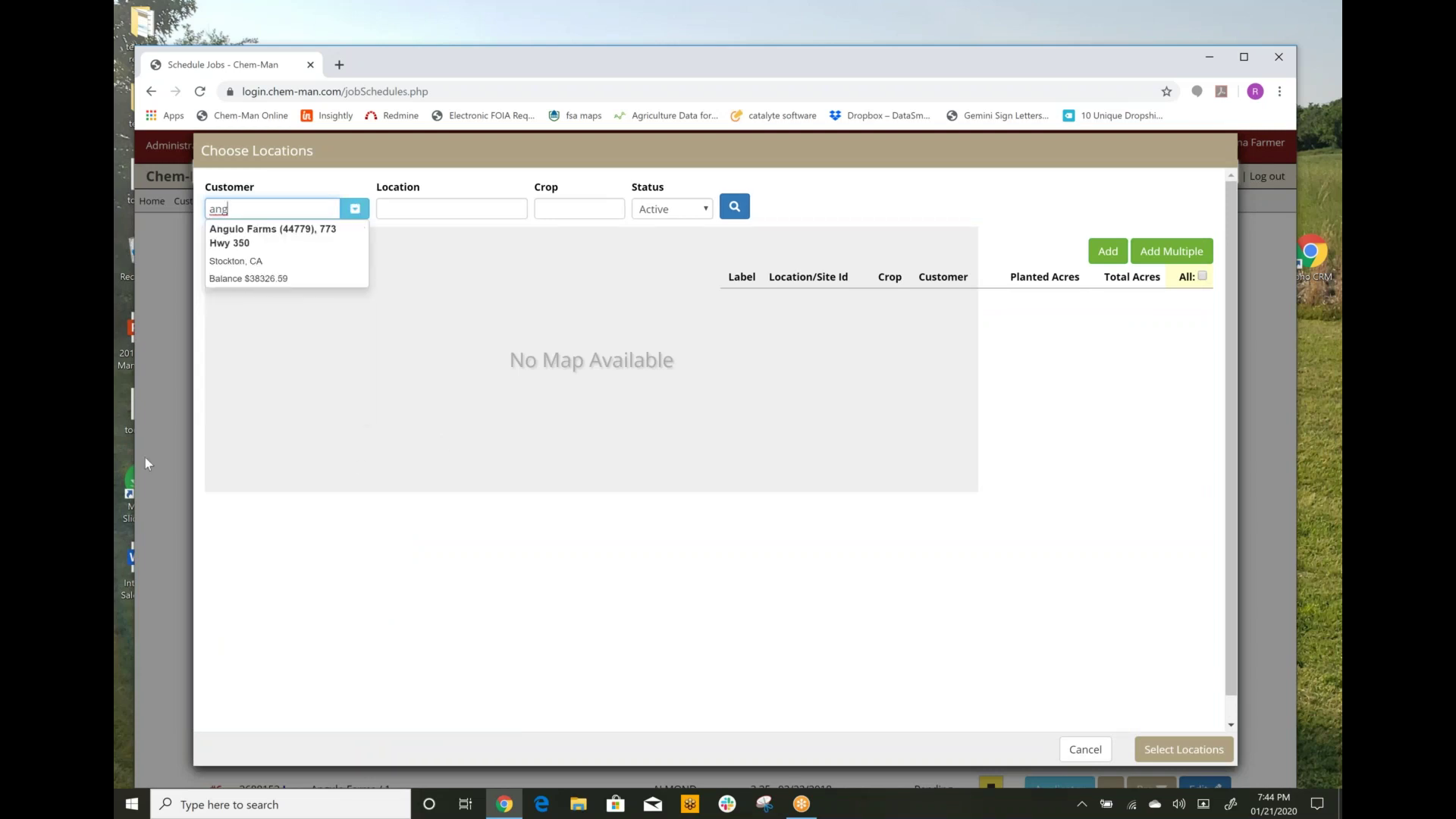
left_click(266, 241)
left_click(734, 207)
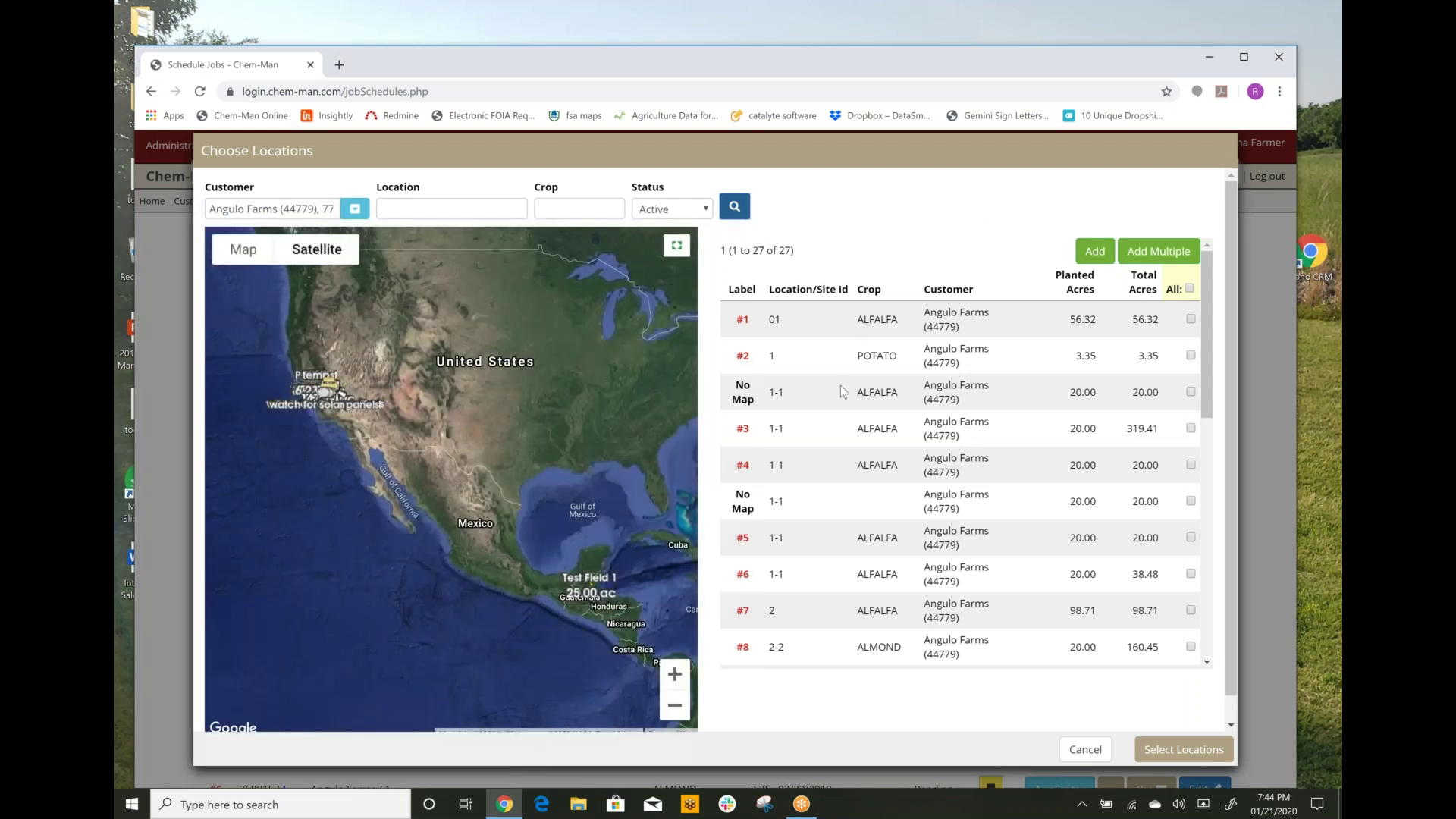
left_click(1192, 429)
scroll(1183, 749, "down", 1)
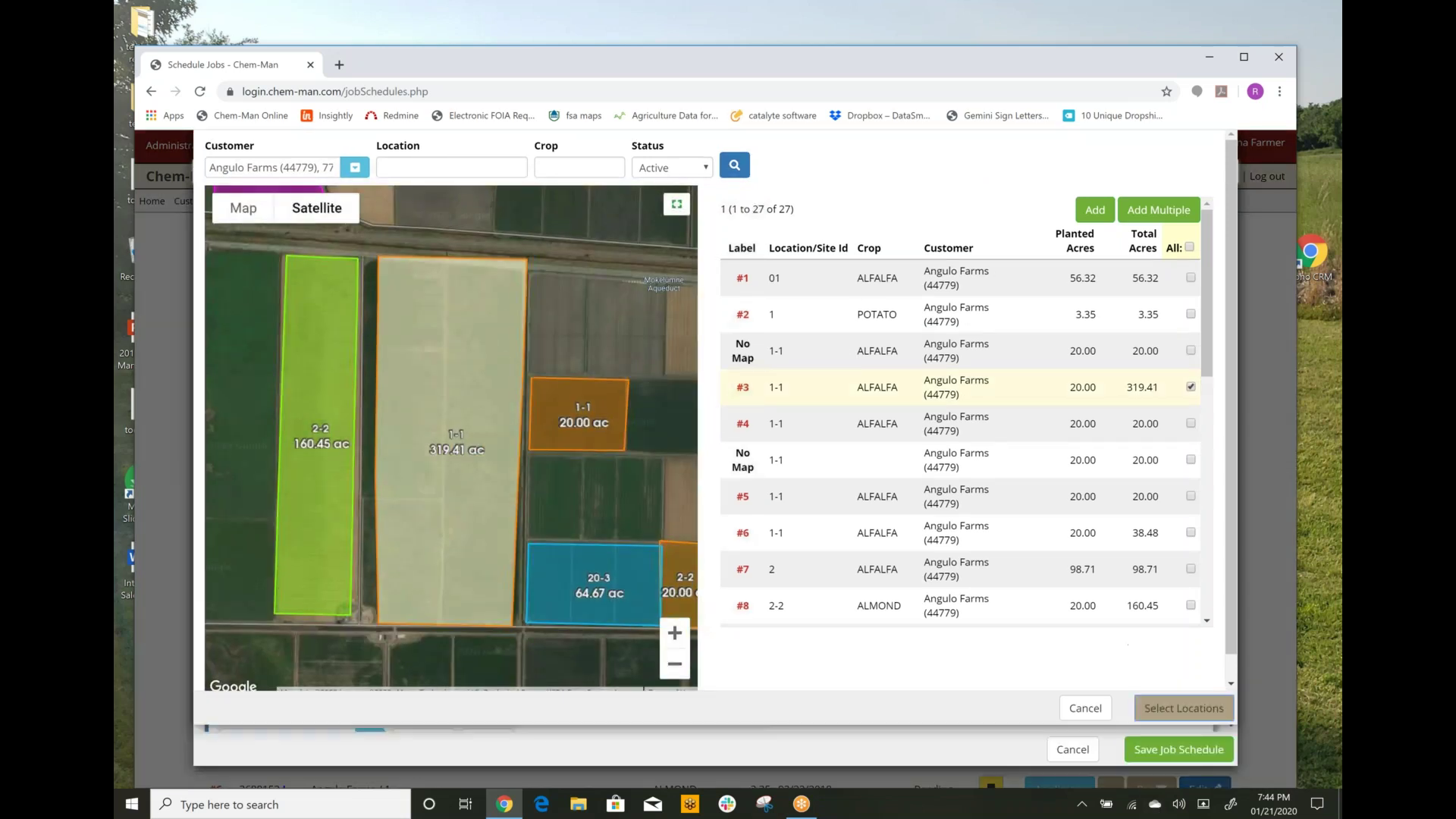
left_click(1180, 709)
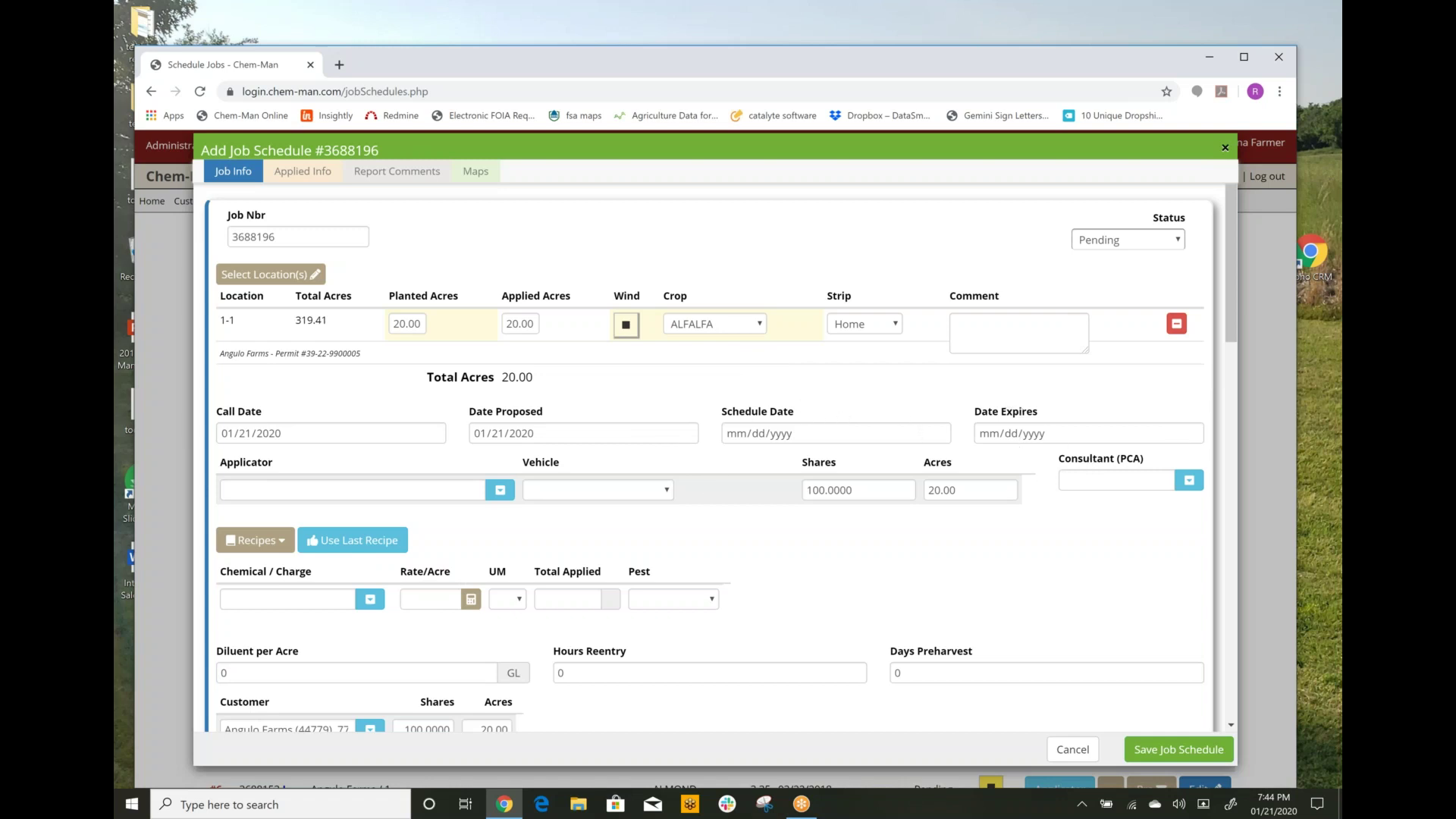
left_click(1190, 480)
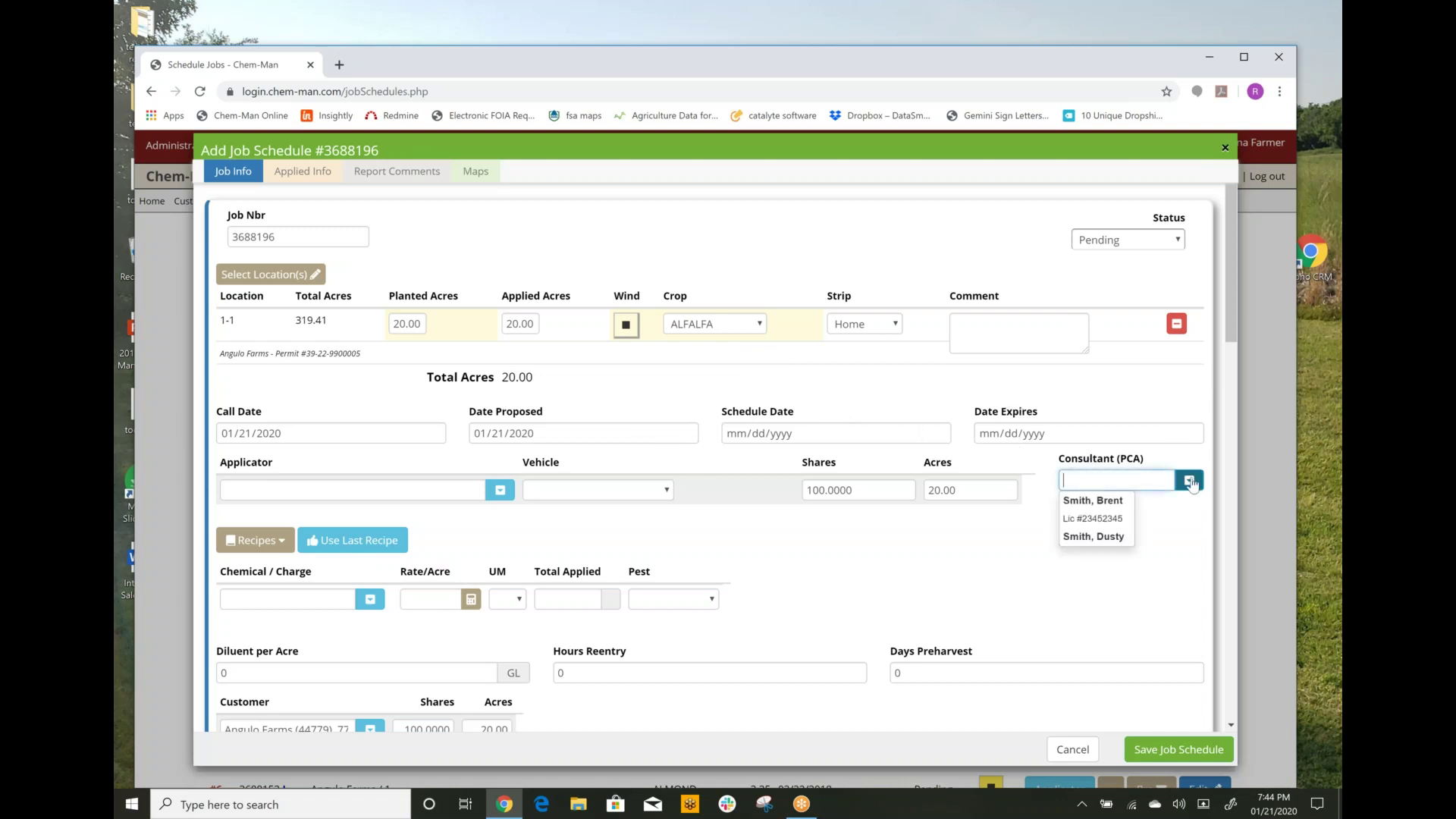
left_click(1102, 509)
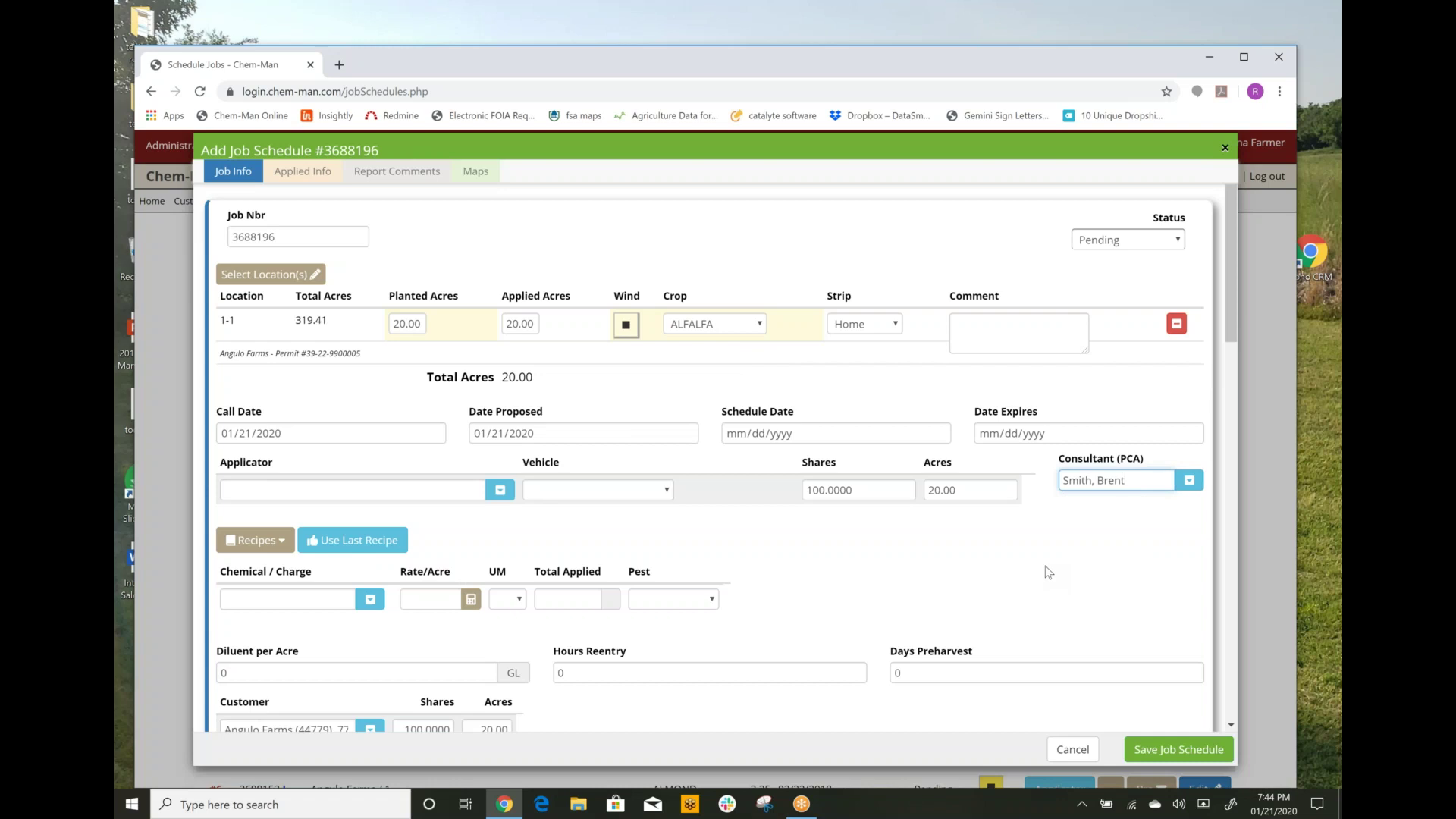
scroll(1045, 566, "down", 1)
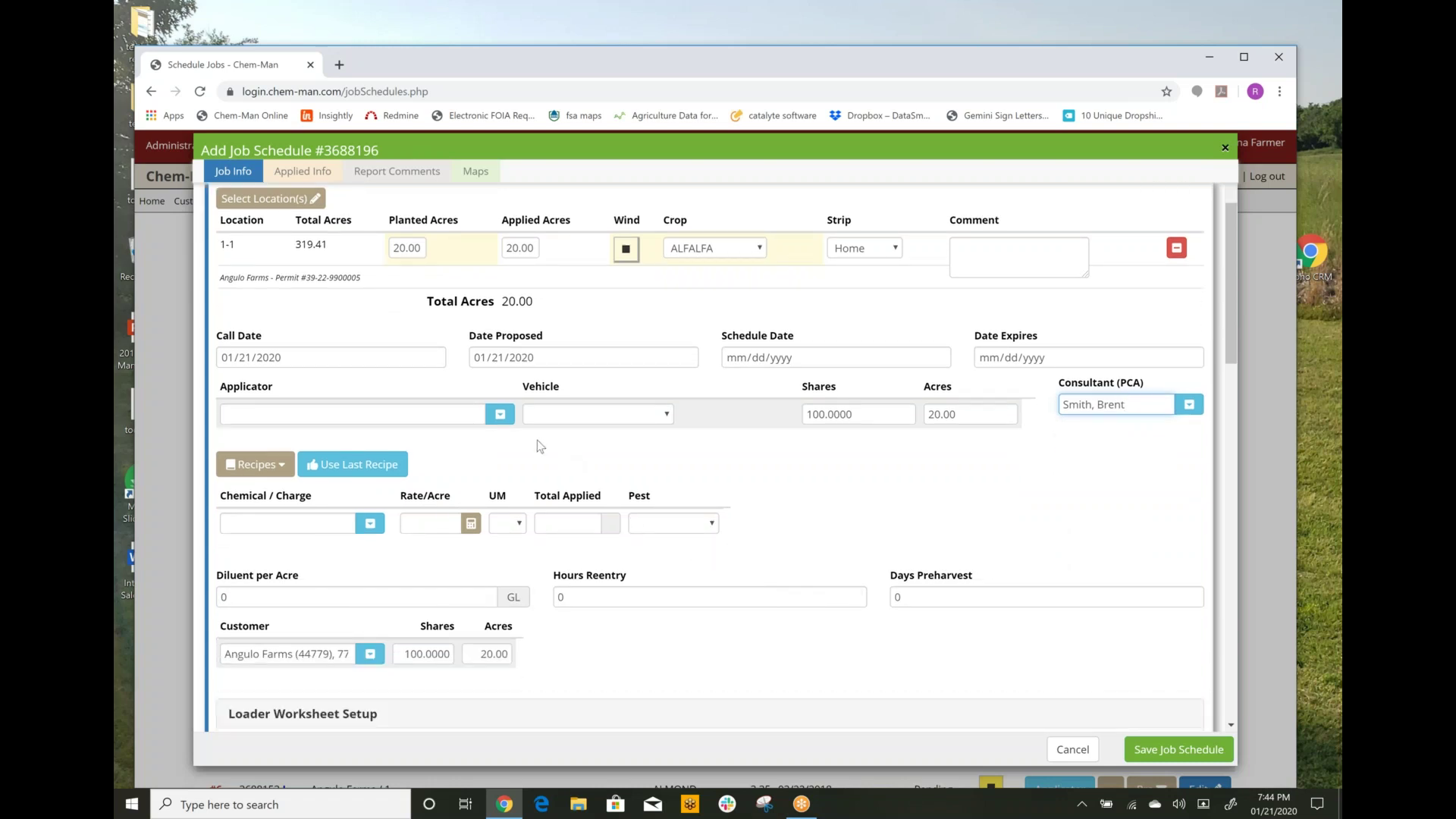
left_click(500, 414)
left_click(266, 440)
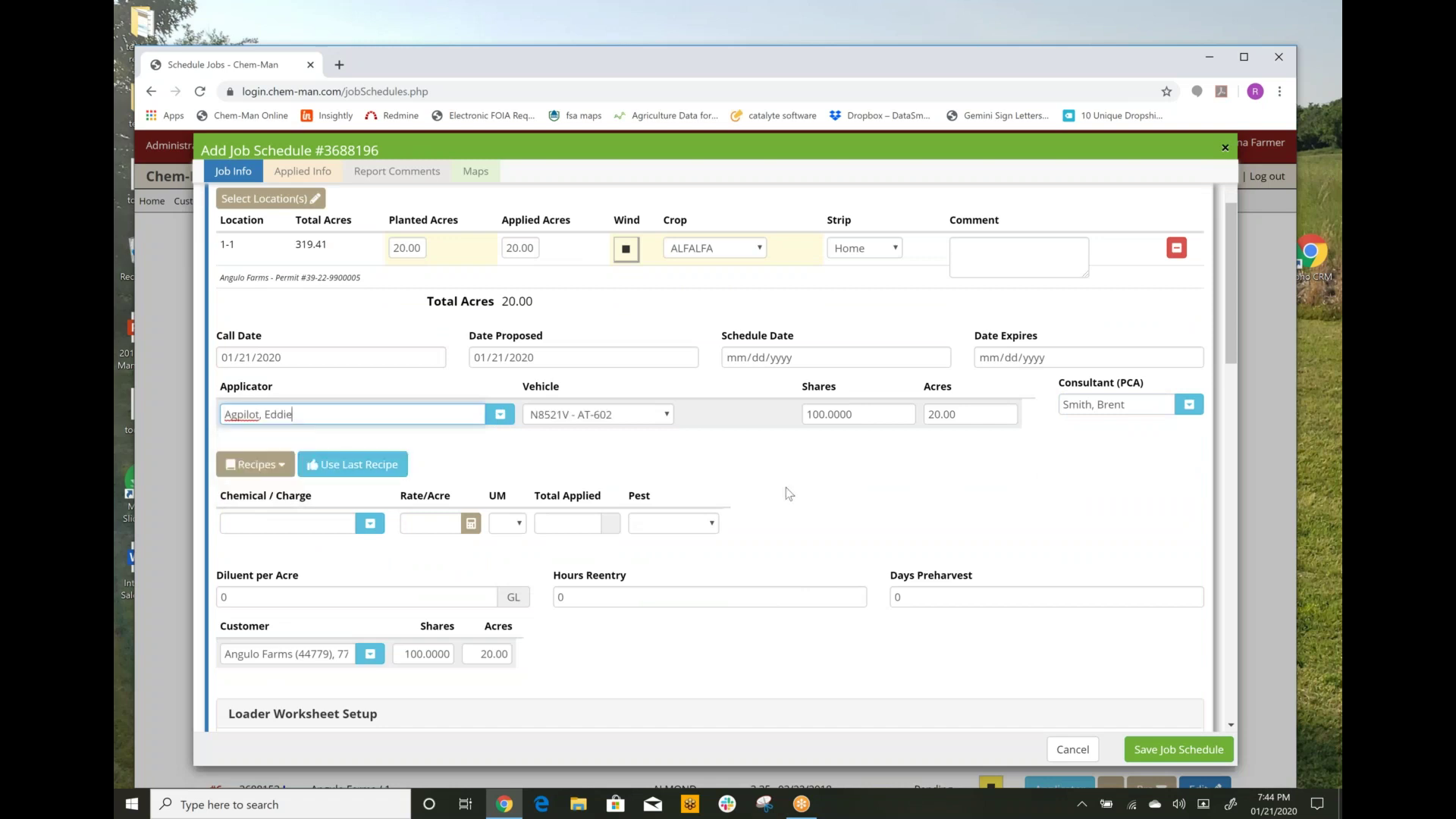
Fill in the job's chemicals and rates from the last recipe and save the job schedule.
scroll(330, 523, "down", 1)
left_click(363, 390)
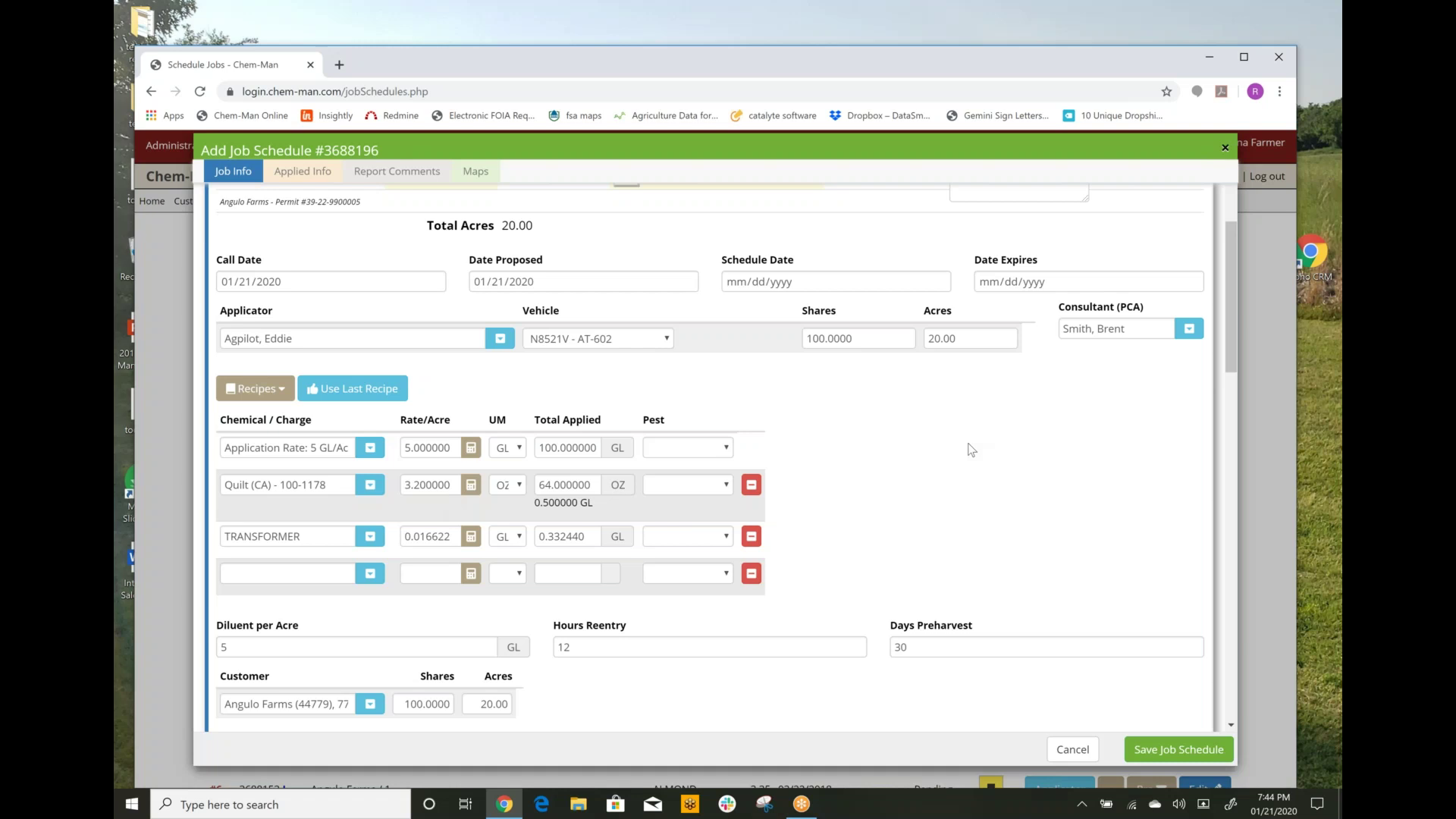
scroll(971, 447, "down", 1)
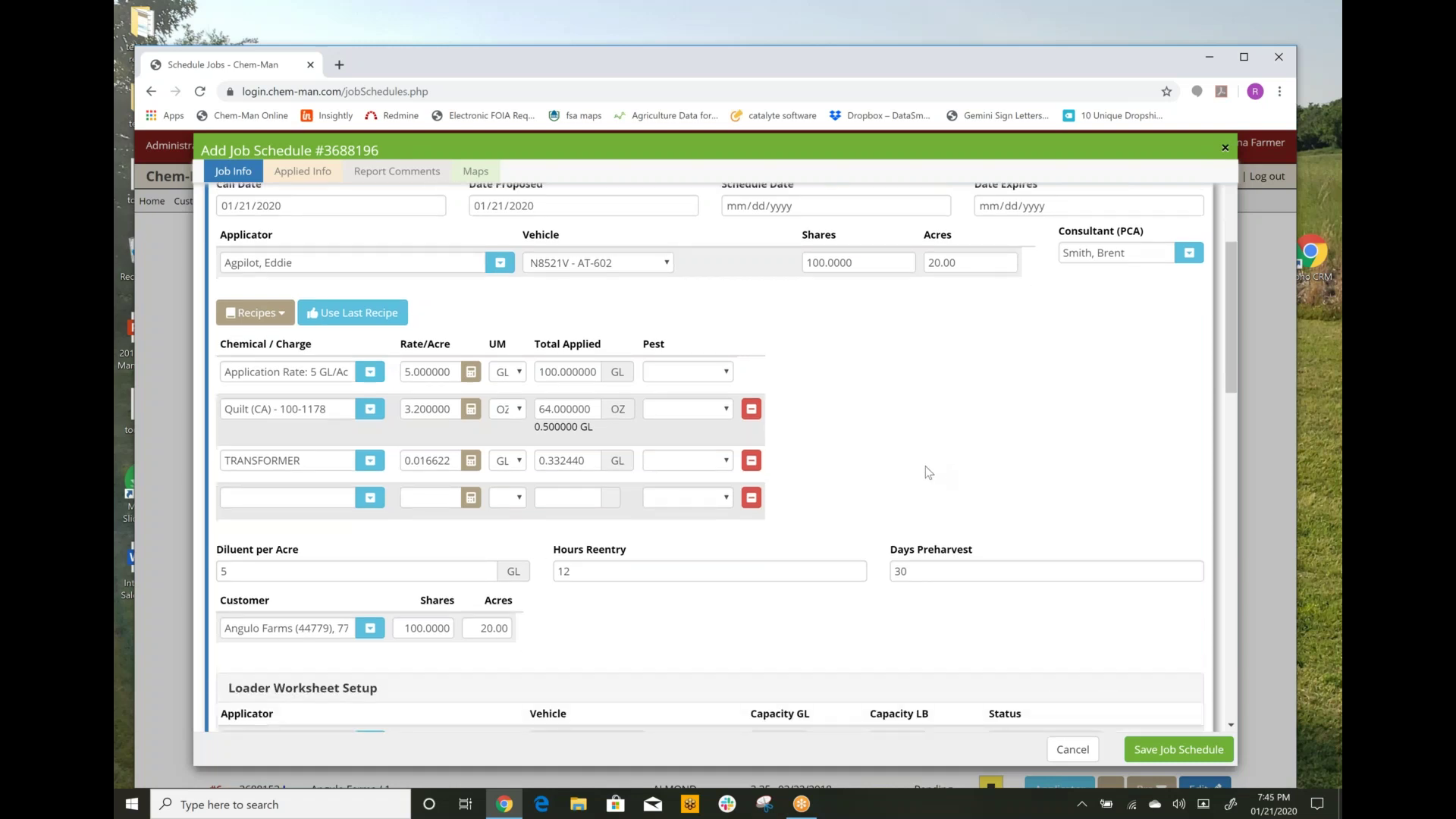
scroll(928, 472, "down", 1)
scroll(904, 489, "down", 1)
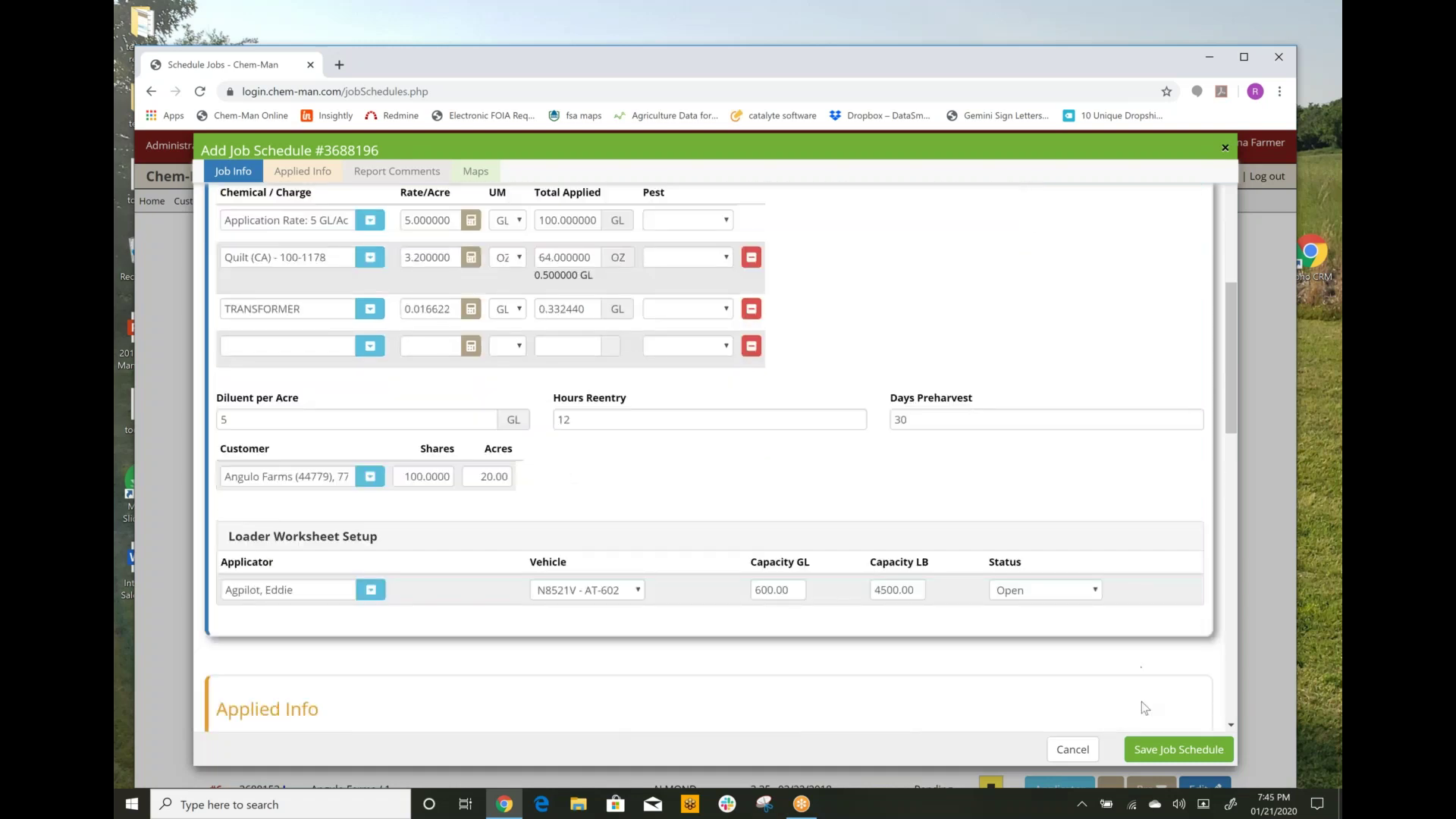
left_click(1168, 752)
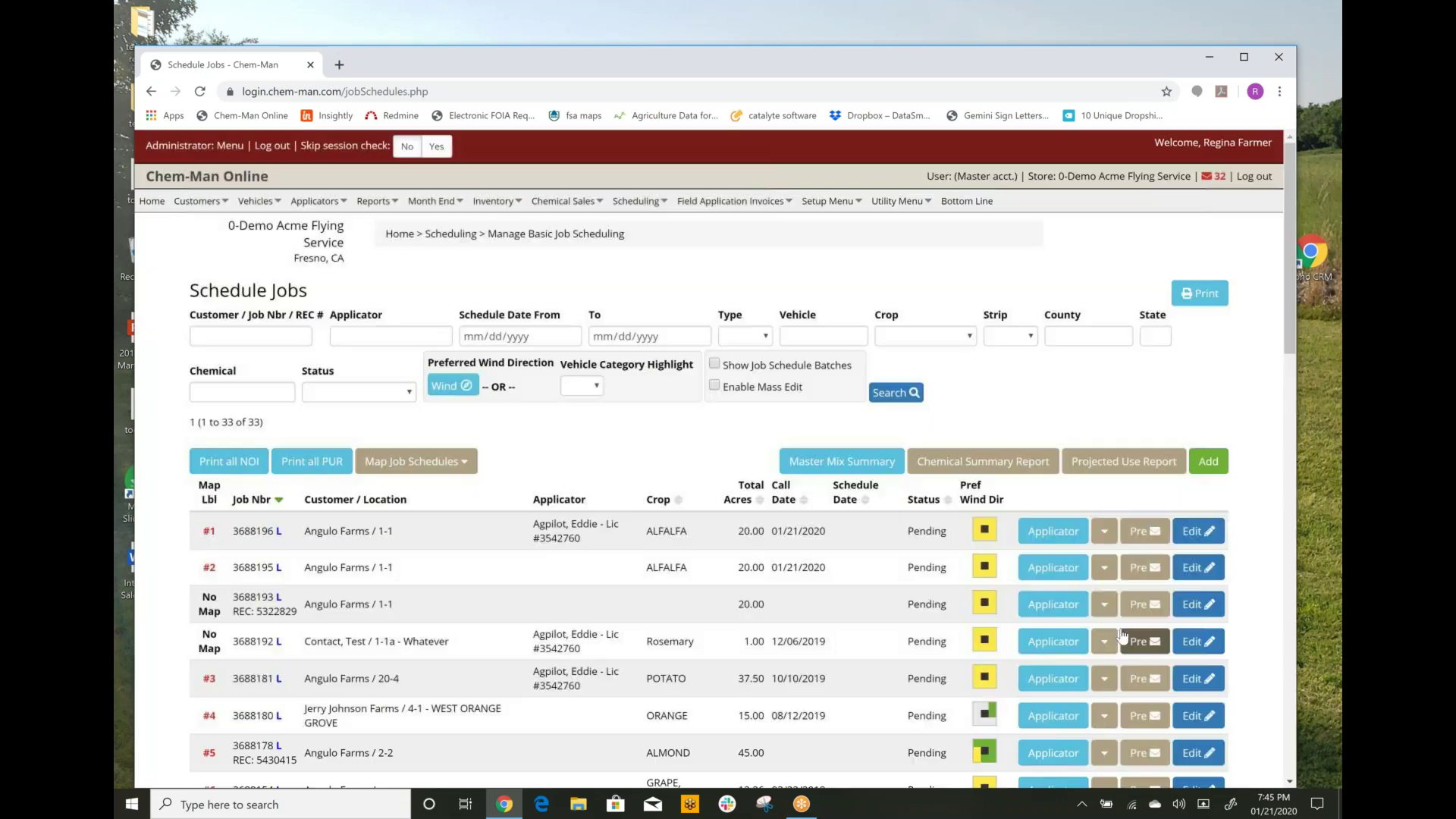
Review the new job's applicator report, including its load breakdown, chemical rates, field map and application record form, and close the report.
left_click(1054, 534)
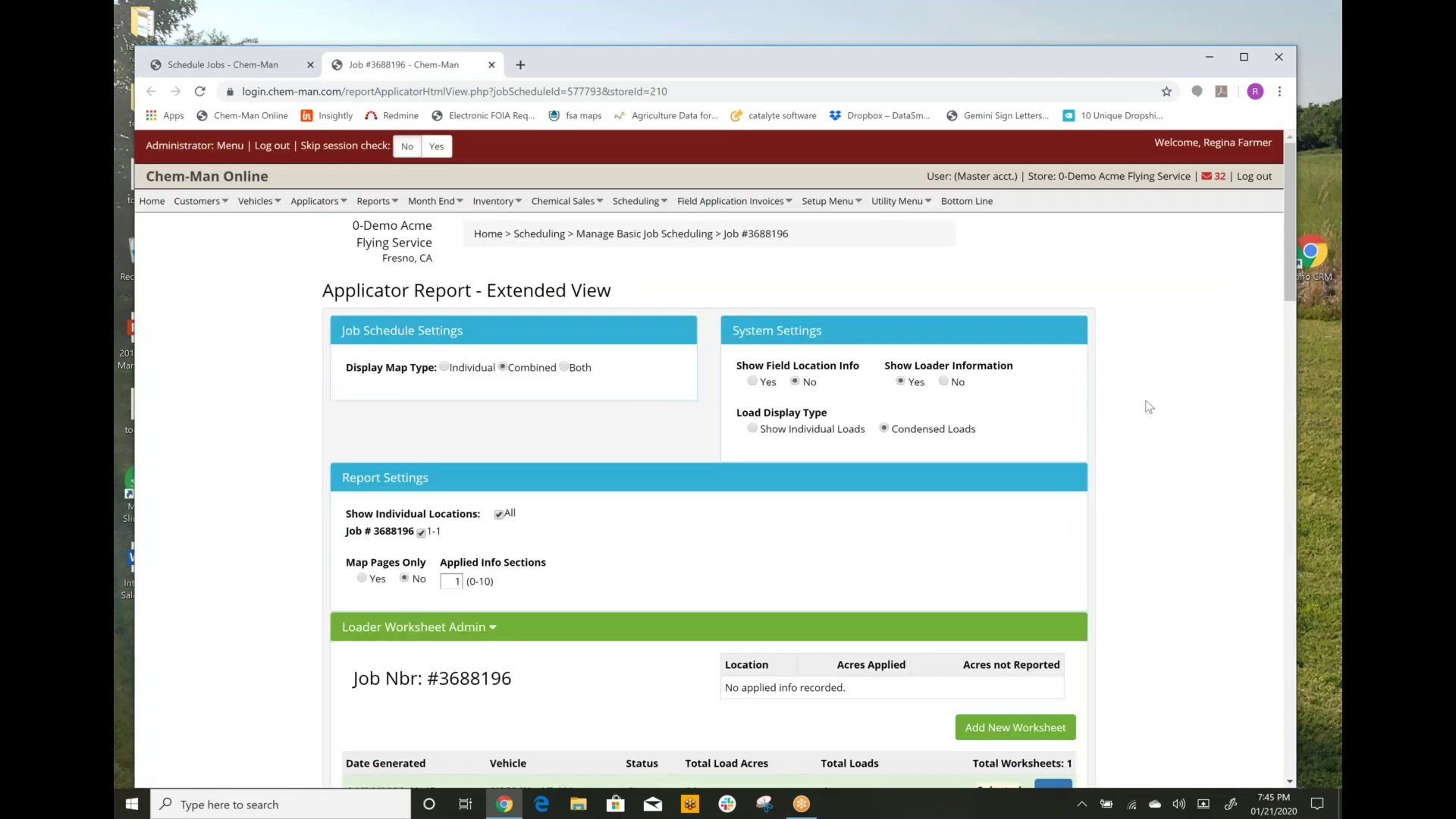
scroll(1149, 416, "down", 5)
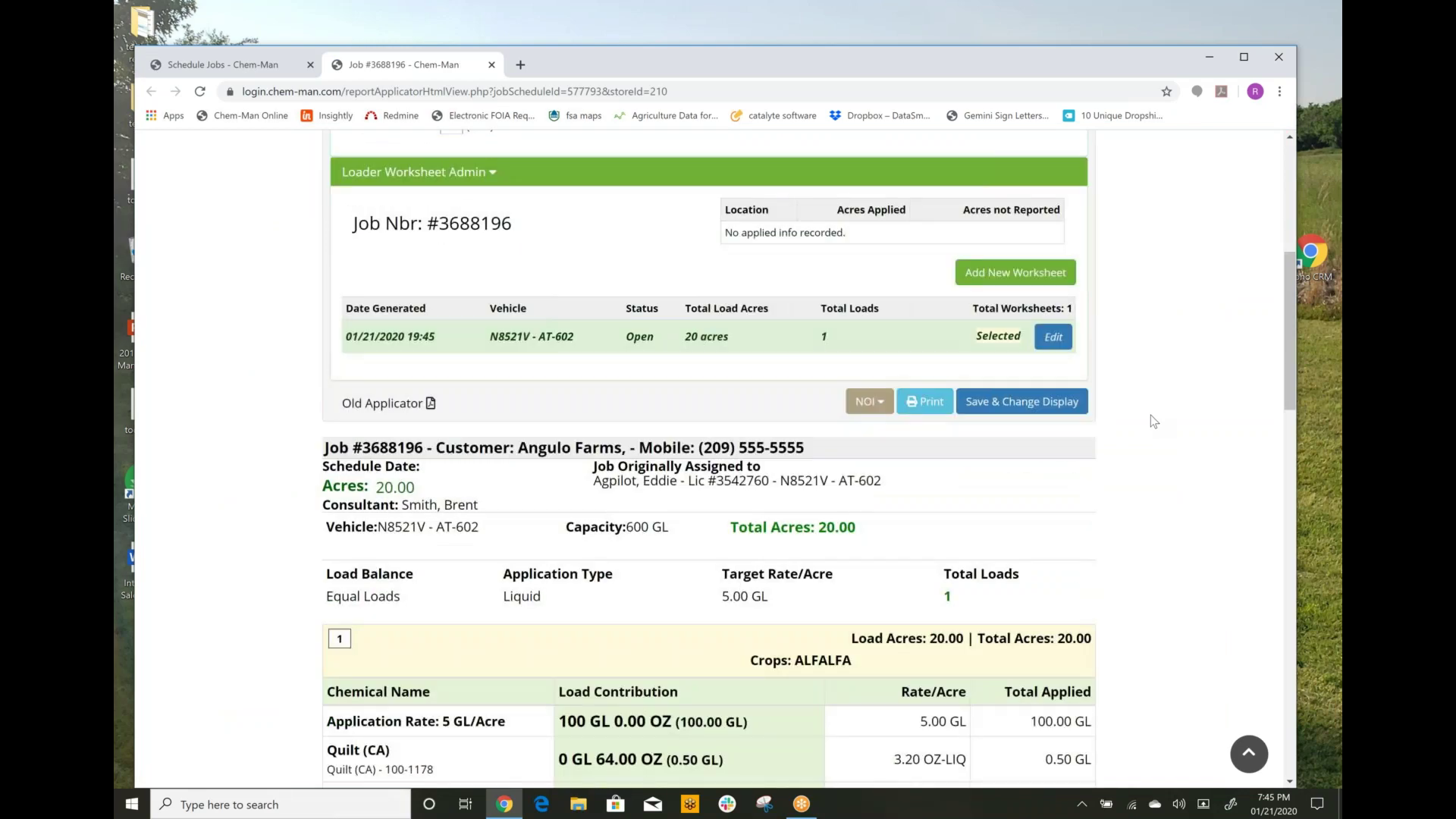
scroll(1150, 416, "down", 2)
scroll(1150, 416, "down", 1)
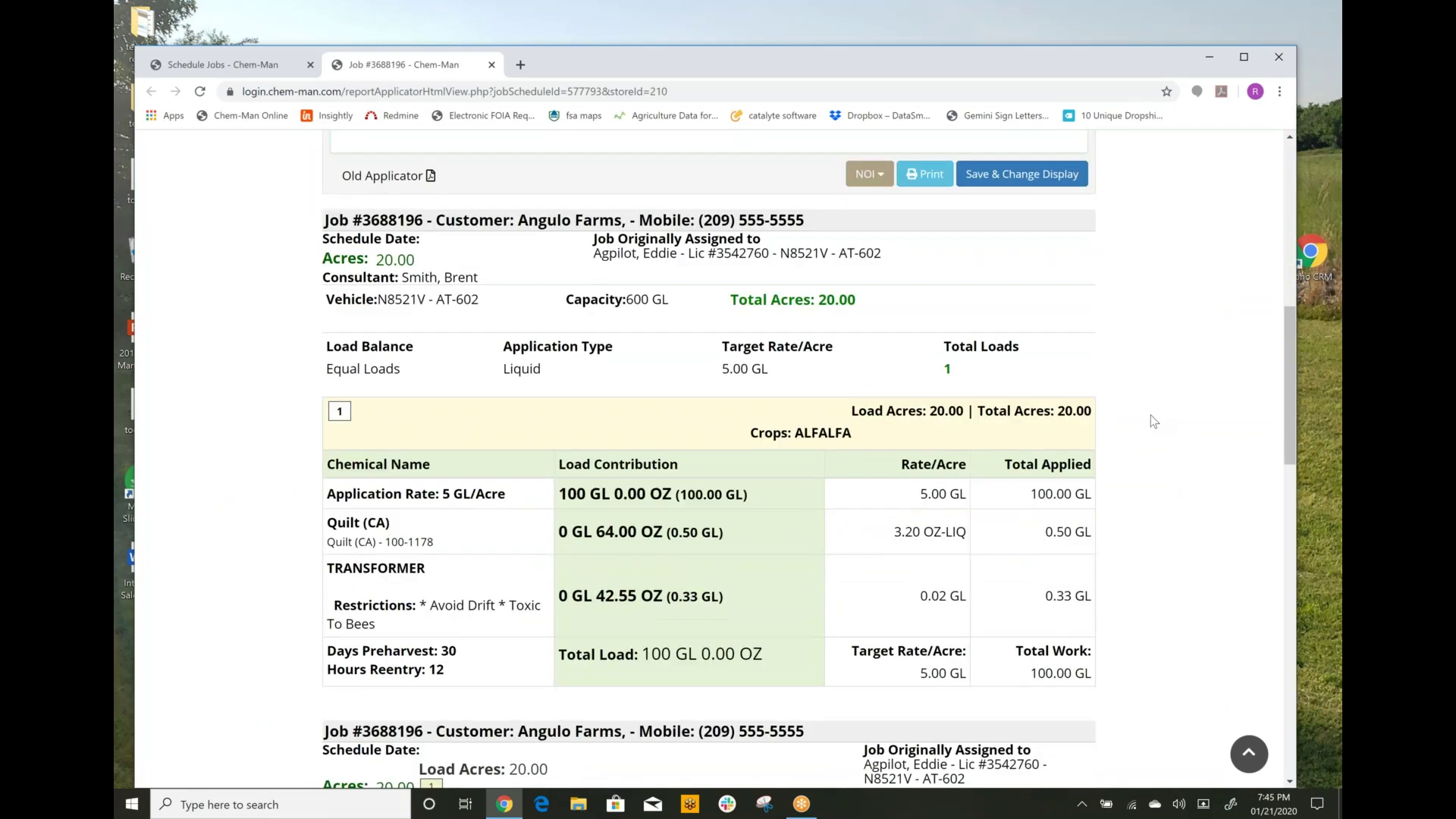
scroll(1150, 416, "down", 1)
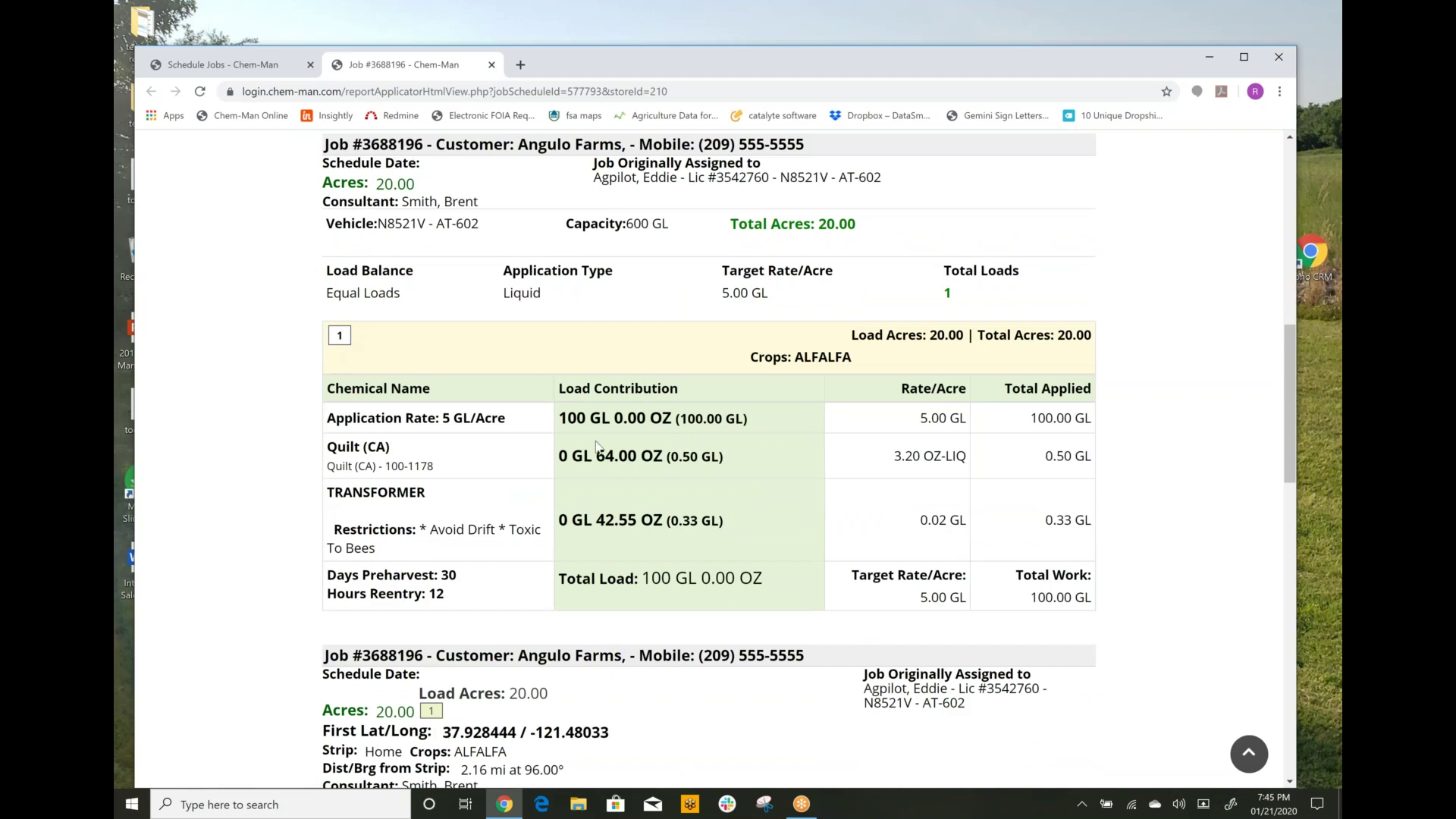
scroll(1181, 414, "down", 5)
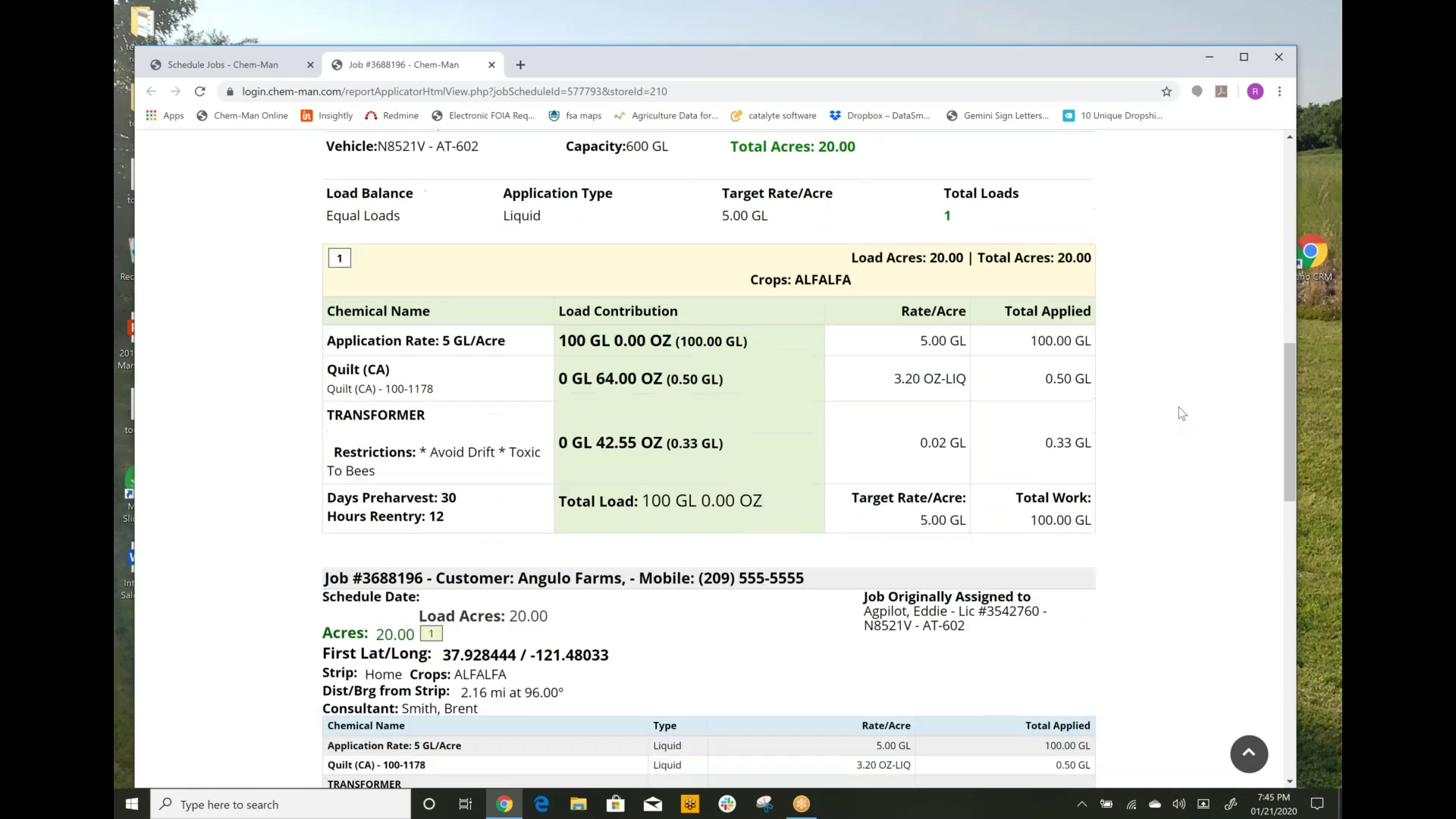
scroll(1181, 414, "down", 3)
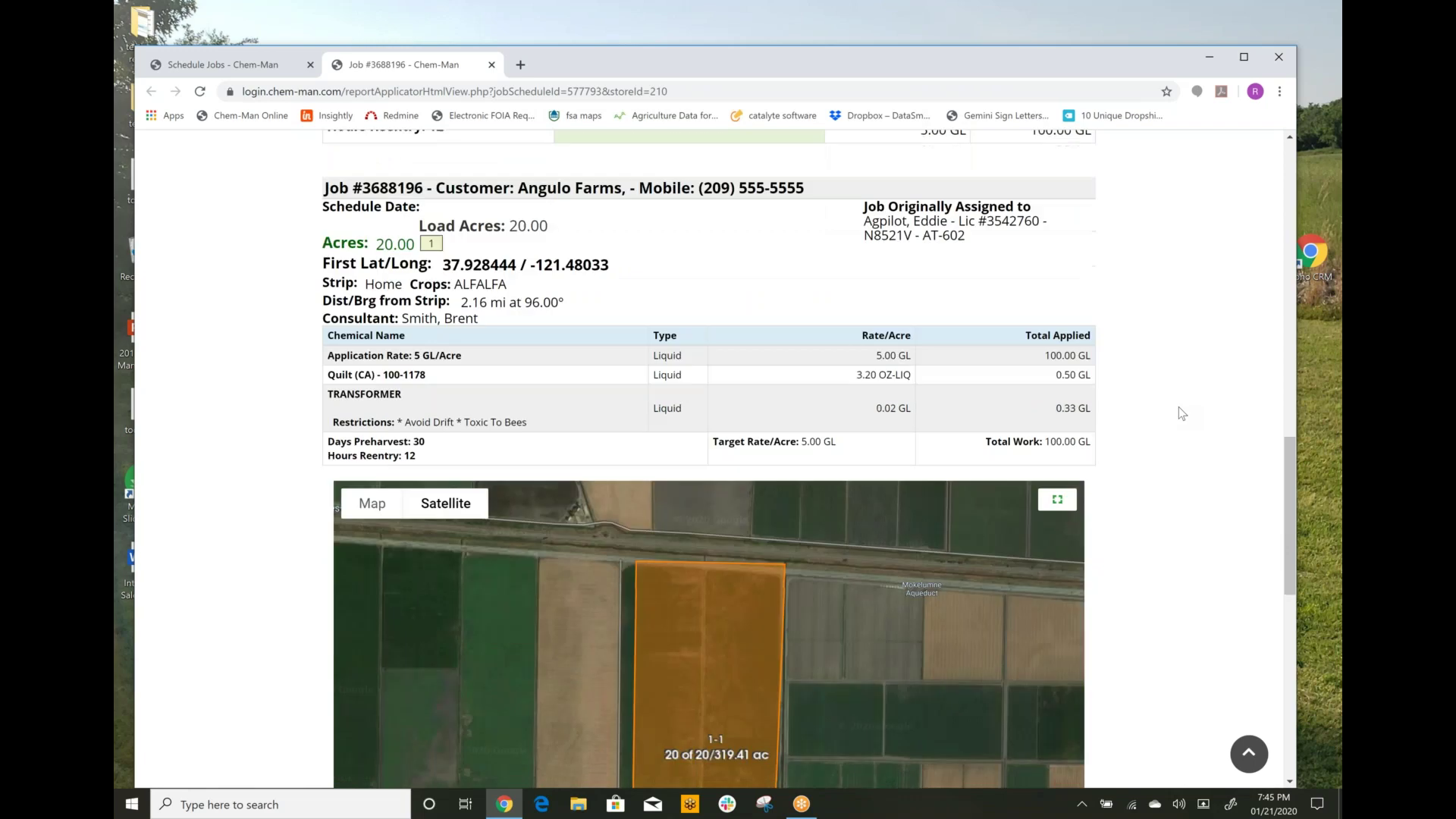
scroll(1181, 413, "down", 2)
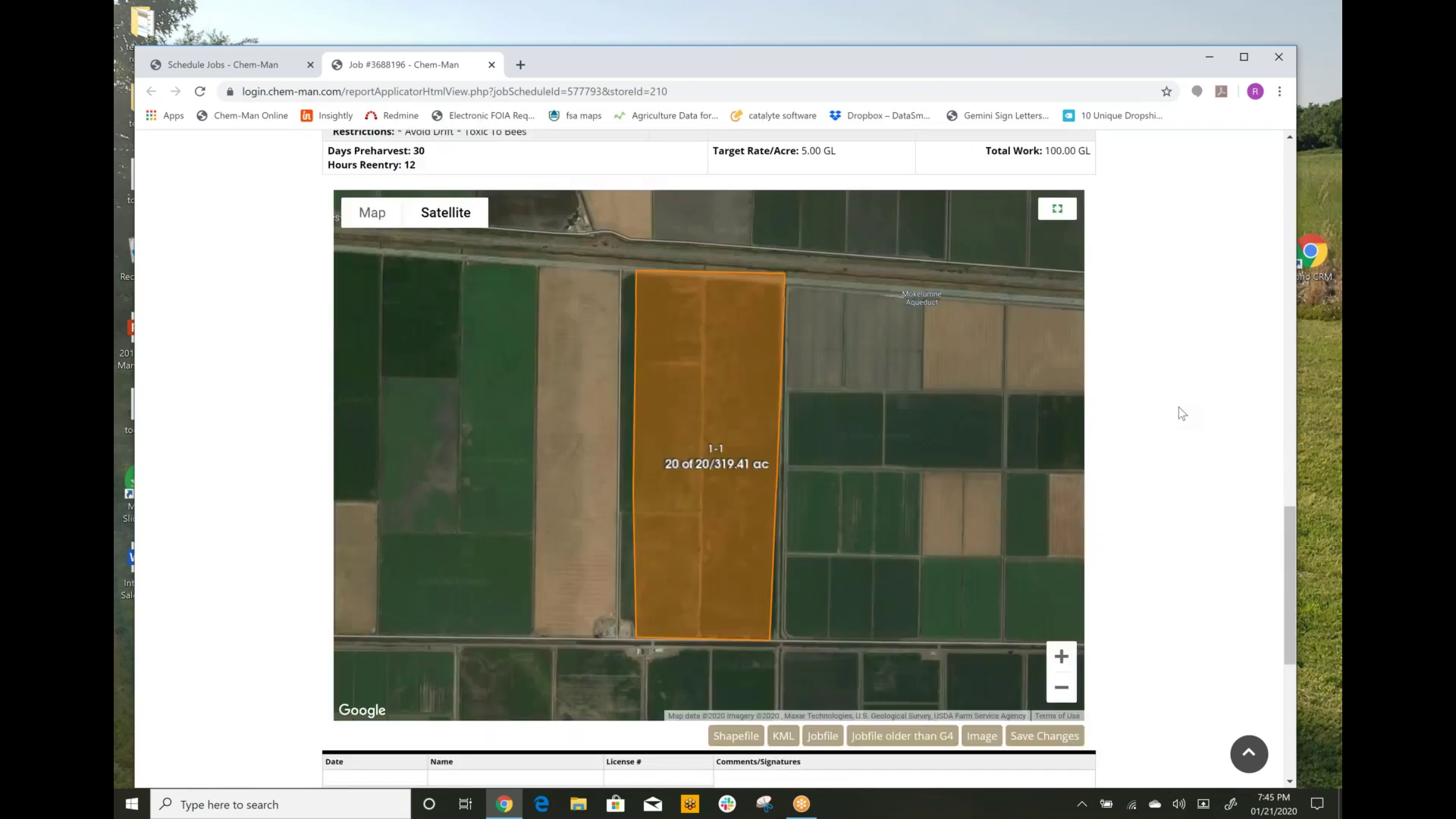
scroll(1181, 414, "down", 2)
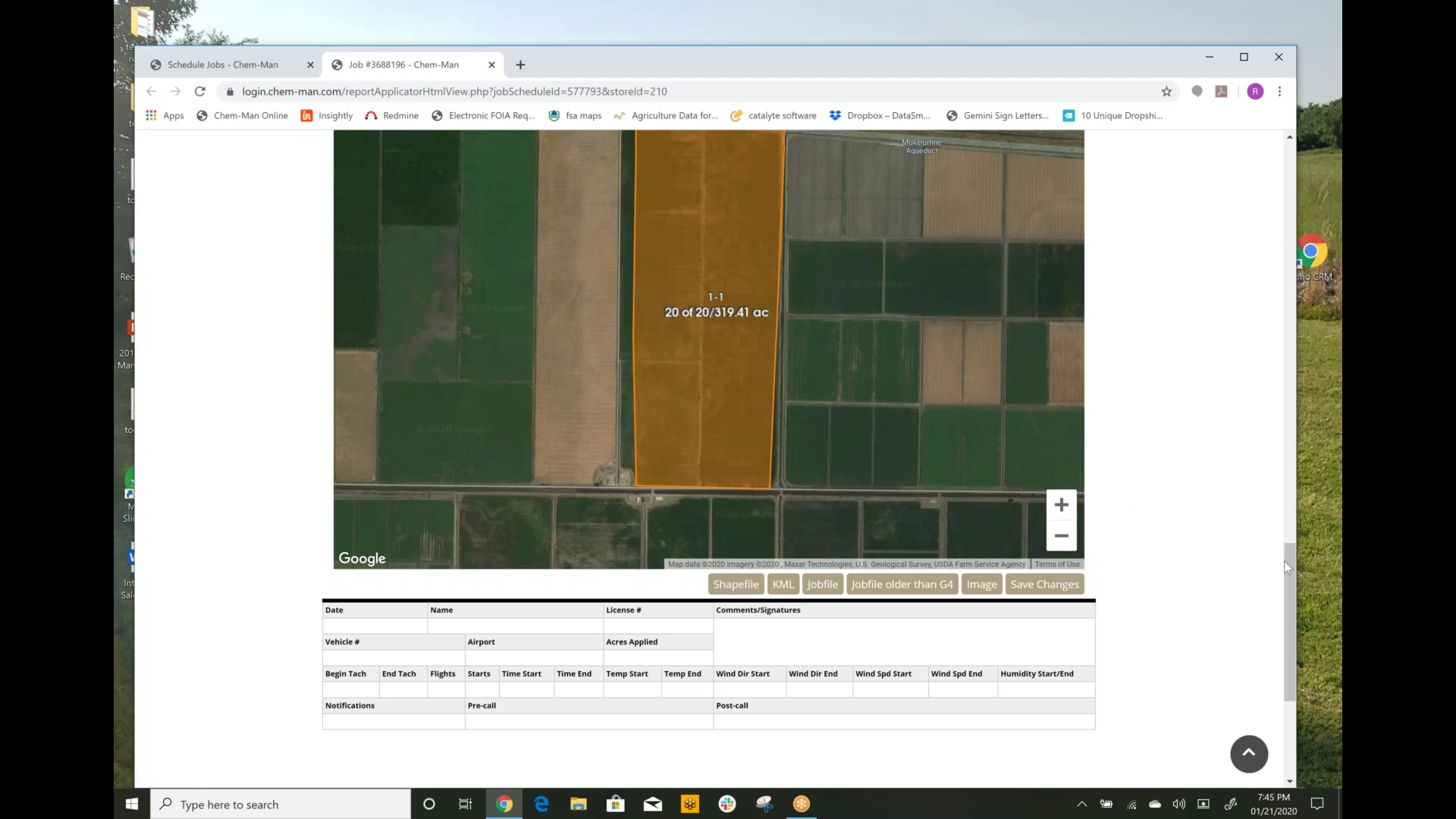
left_click_drag(1288, 571, 1299, 280)
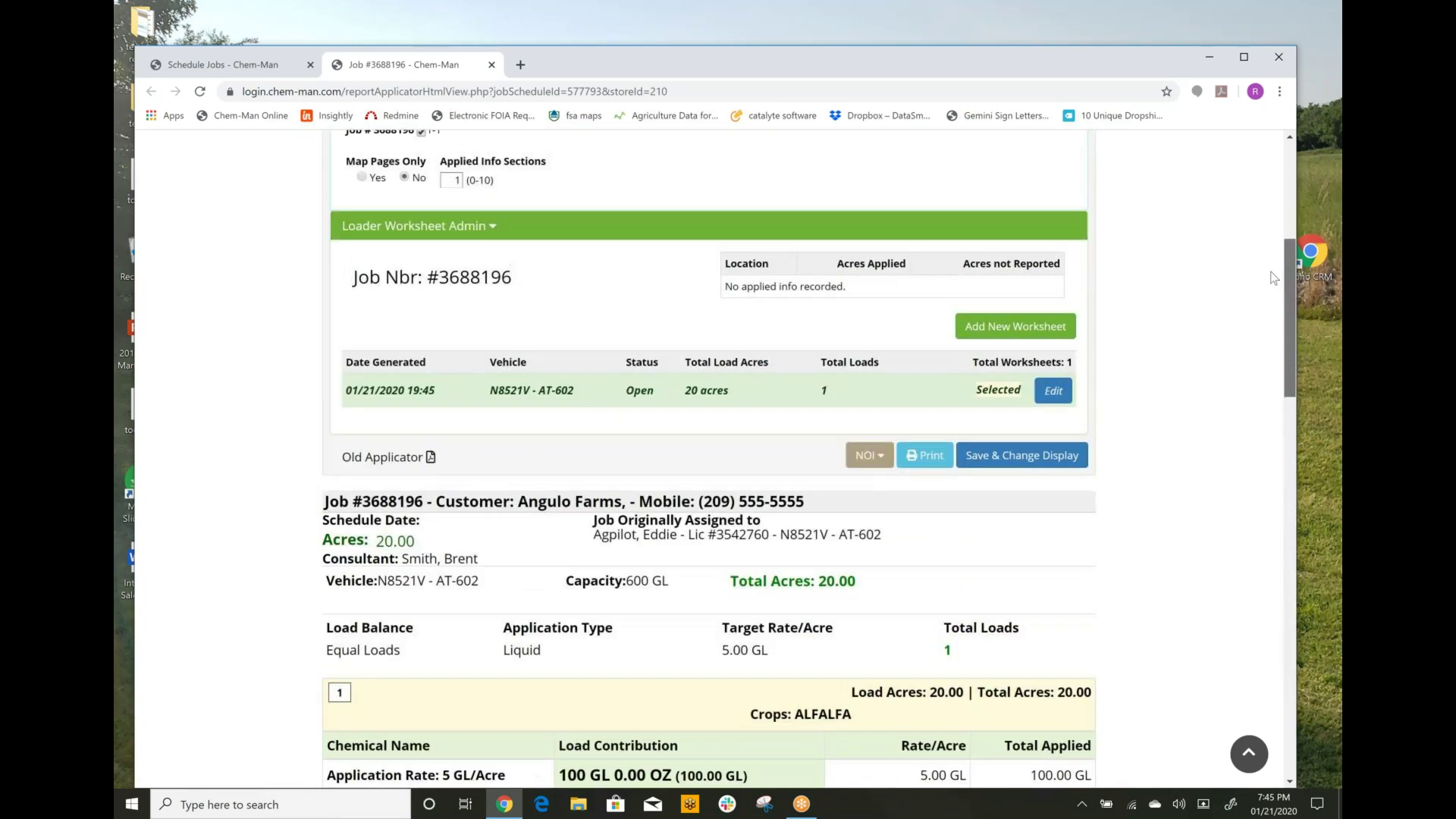
left_click(492, 65)
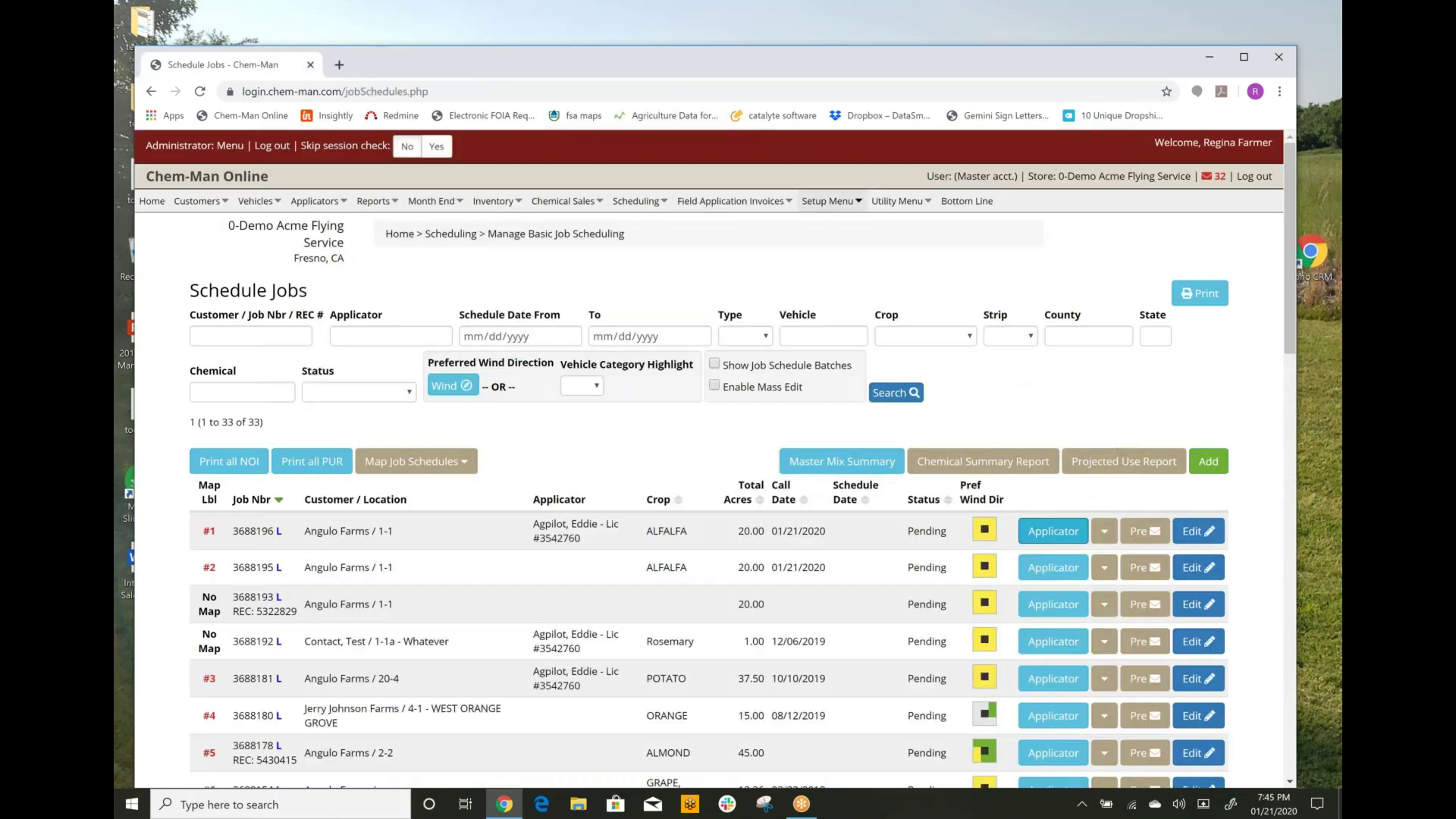
Open the new Angulo Farms job for editing and record its applicator and application date 01/21/2020 in the applied info.
left_click(1201, 532)
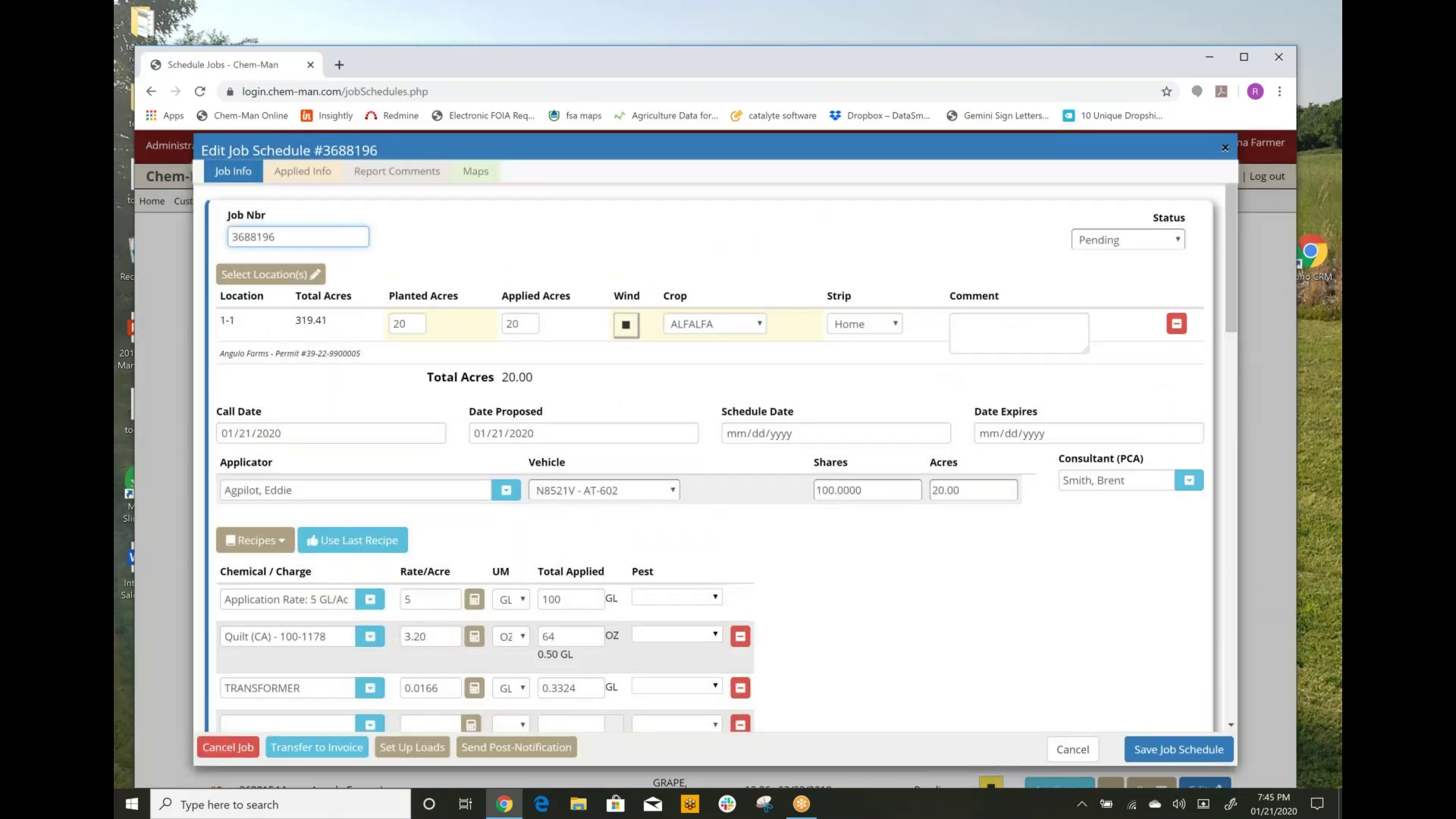
left_click(301, 171)
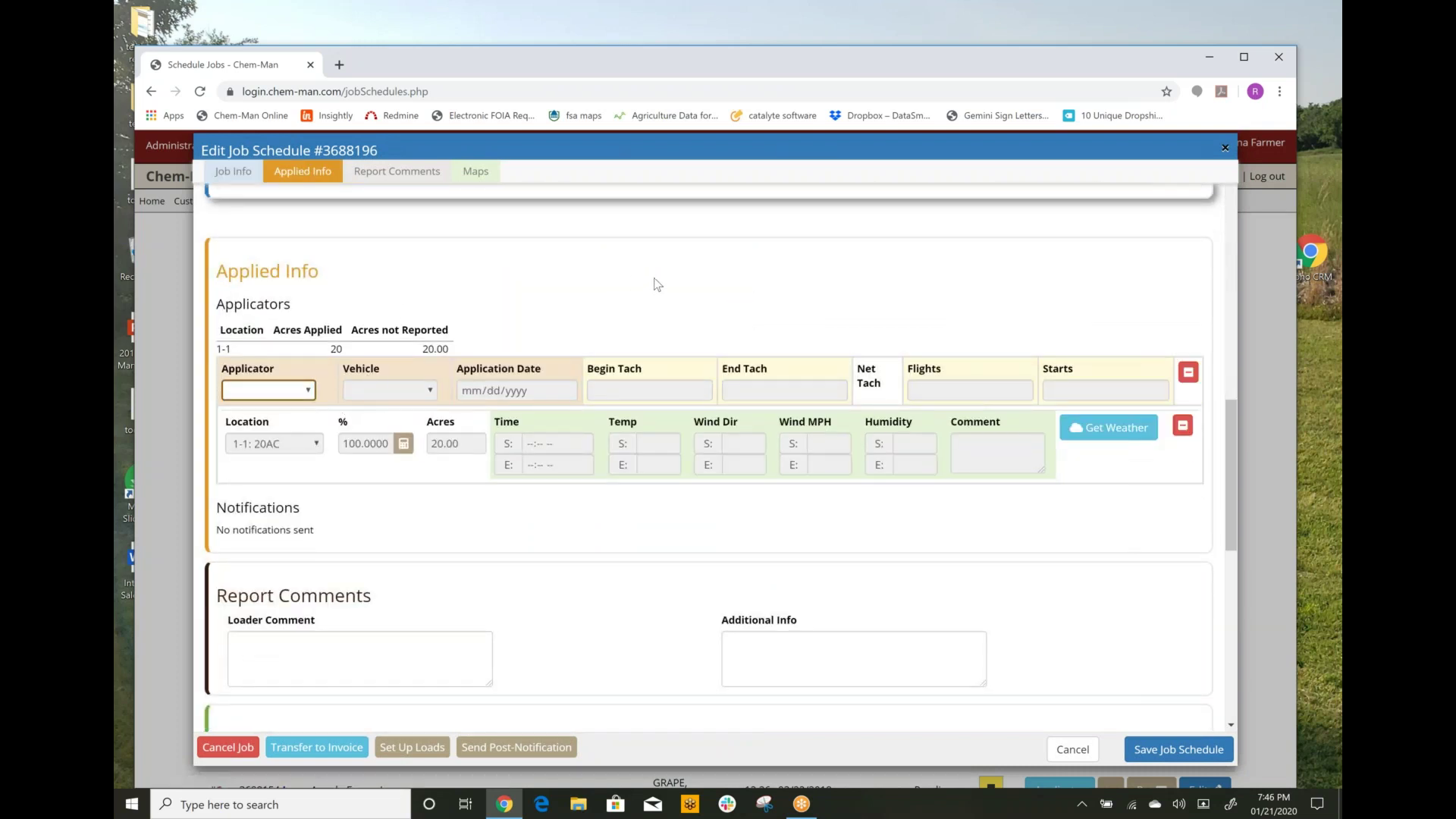
left_click(308, 391)
left_click(295, 440)
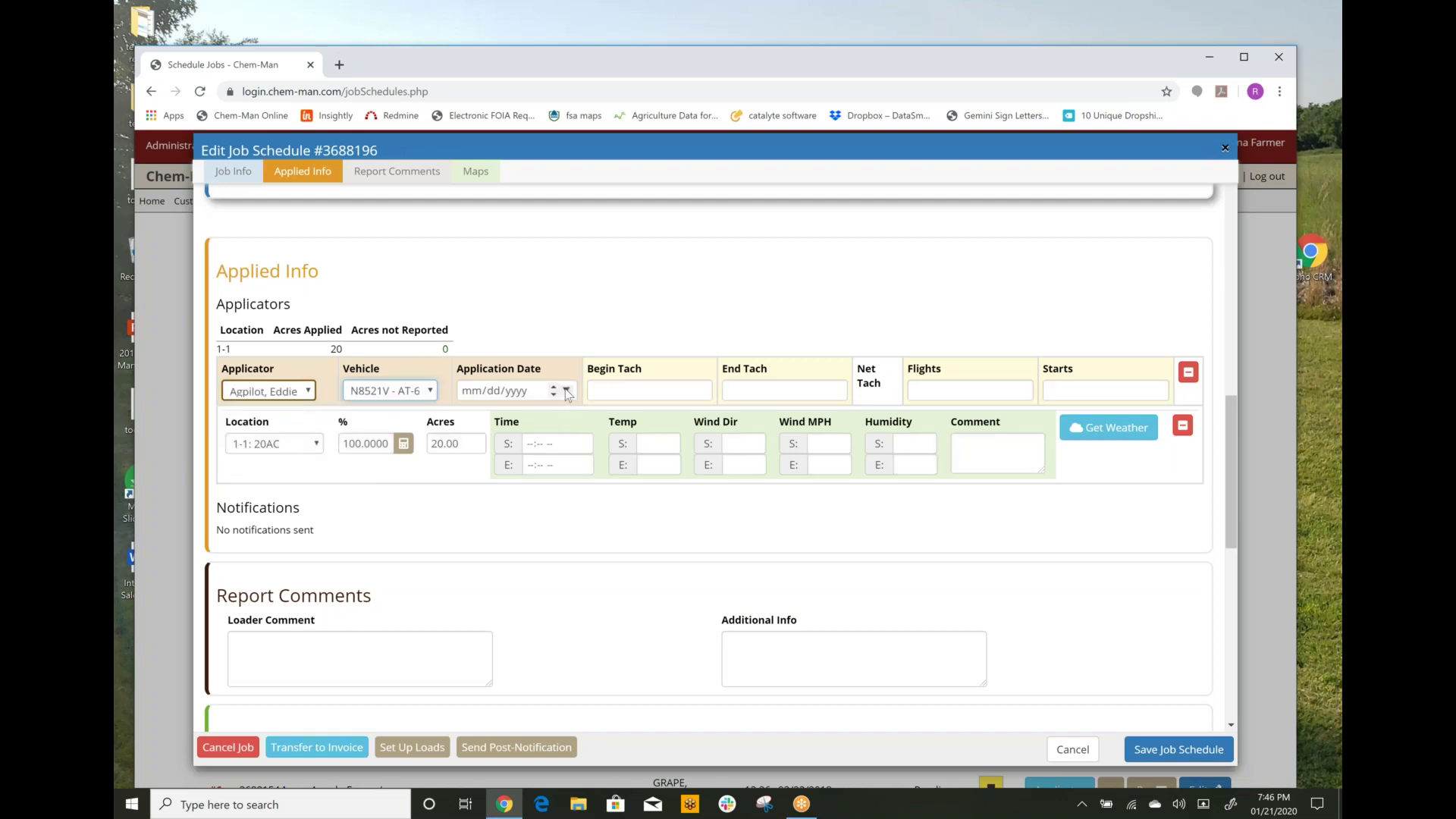
left_click(566, 390)
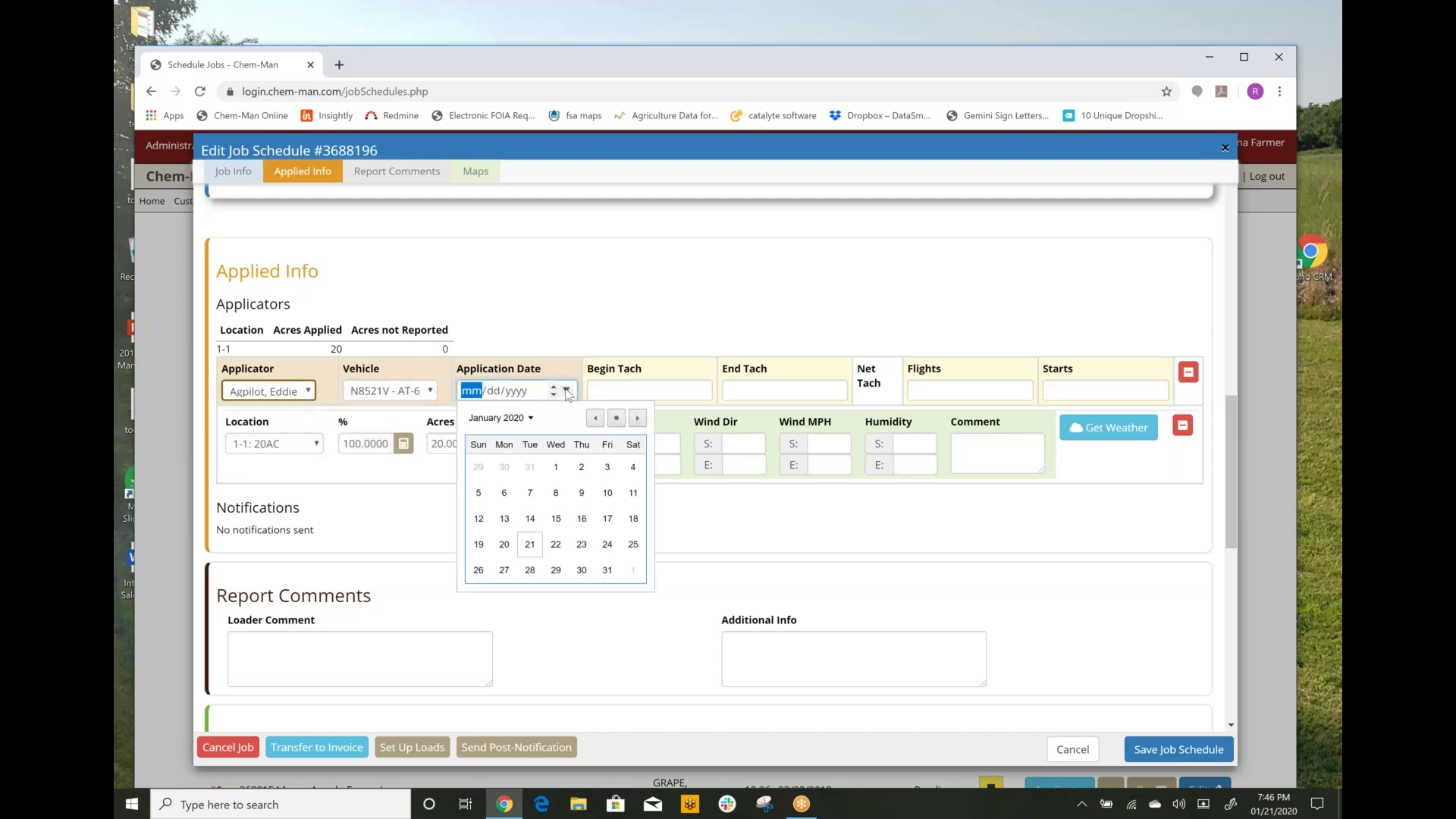
left_click(530, 544)
Record a begin tach of 2002, an end tach of 2003, 3 flights and 1 start for the application.
left_click(630, 392)
type("2002")
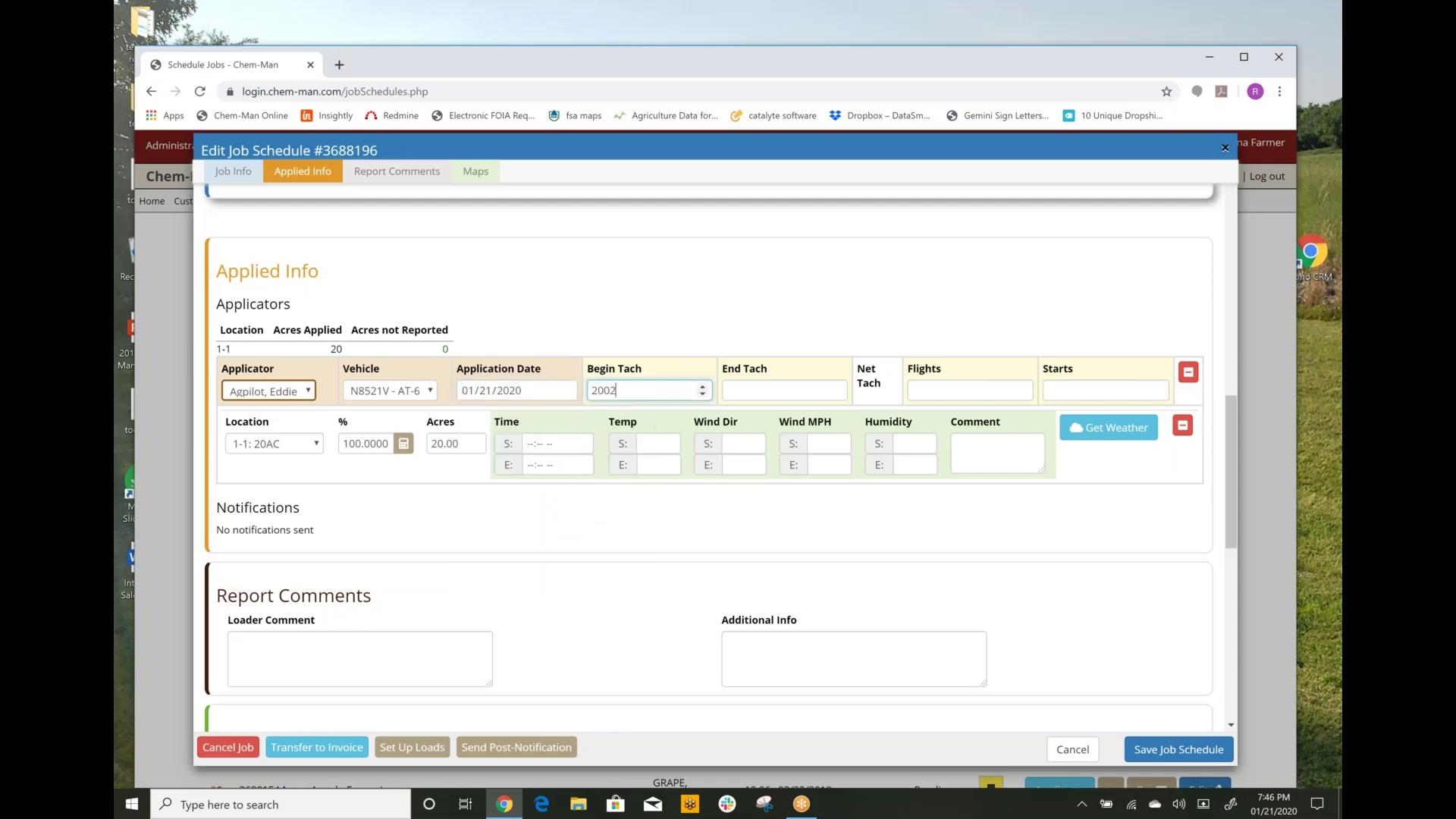
key("Tab")
type("2002")
key("BackSpace")
type("3")
key("Tab")
type("3")
key("Tab")
type("1")
key("Tab")
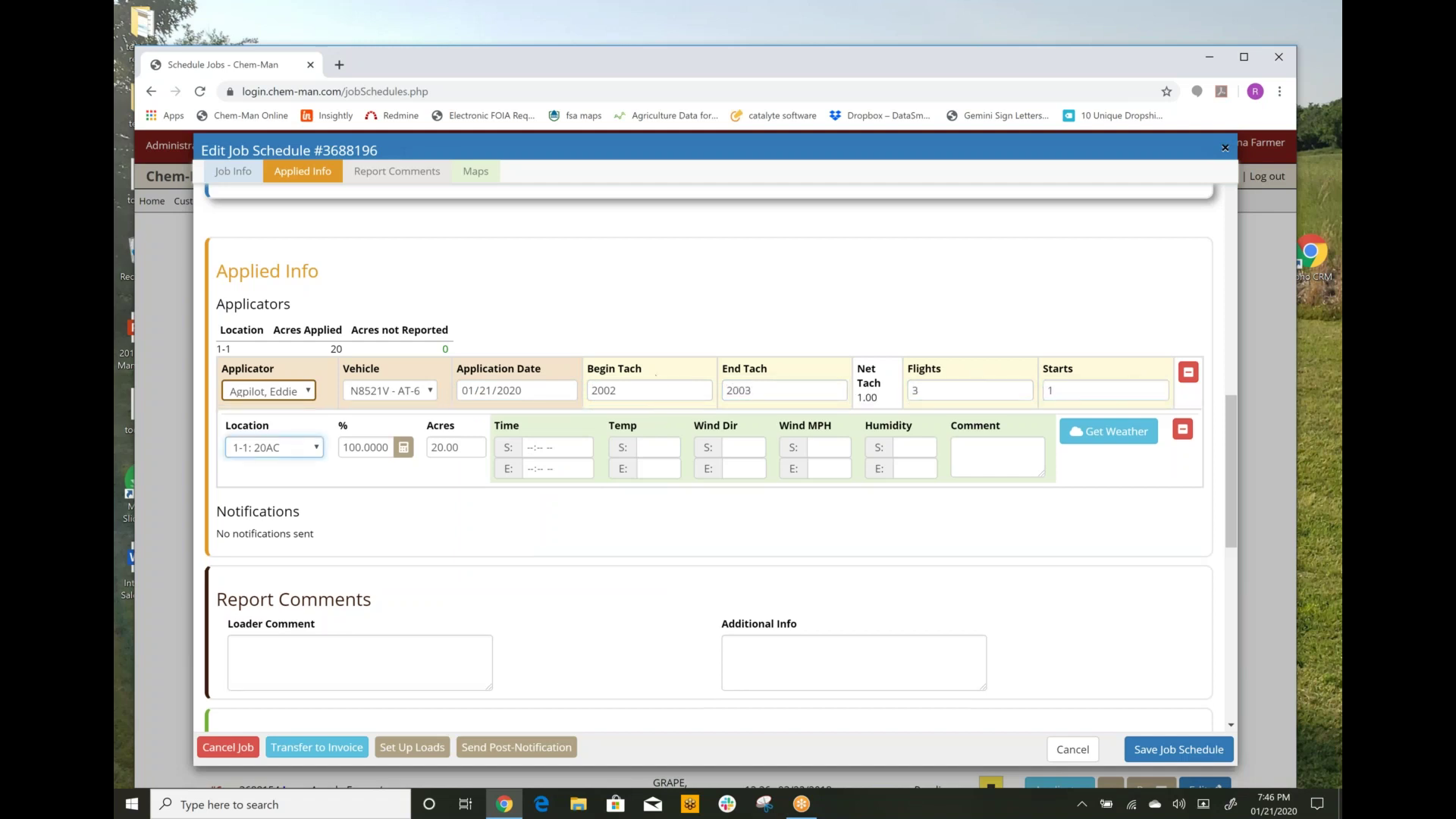
Set the application time from 08:00 AM to 09:30 AM and retrieve the weather data for location 1-1.
left_click(529, 449)
type("0800a")
key("Tab")
type("0930a")
left_click(1077, 434)
left_click(868, 443)
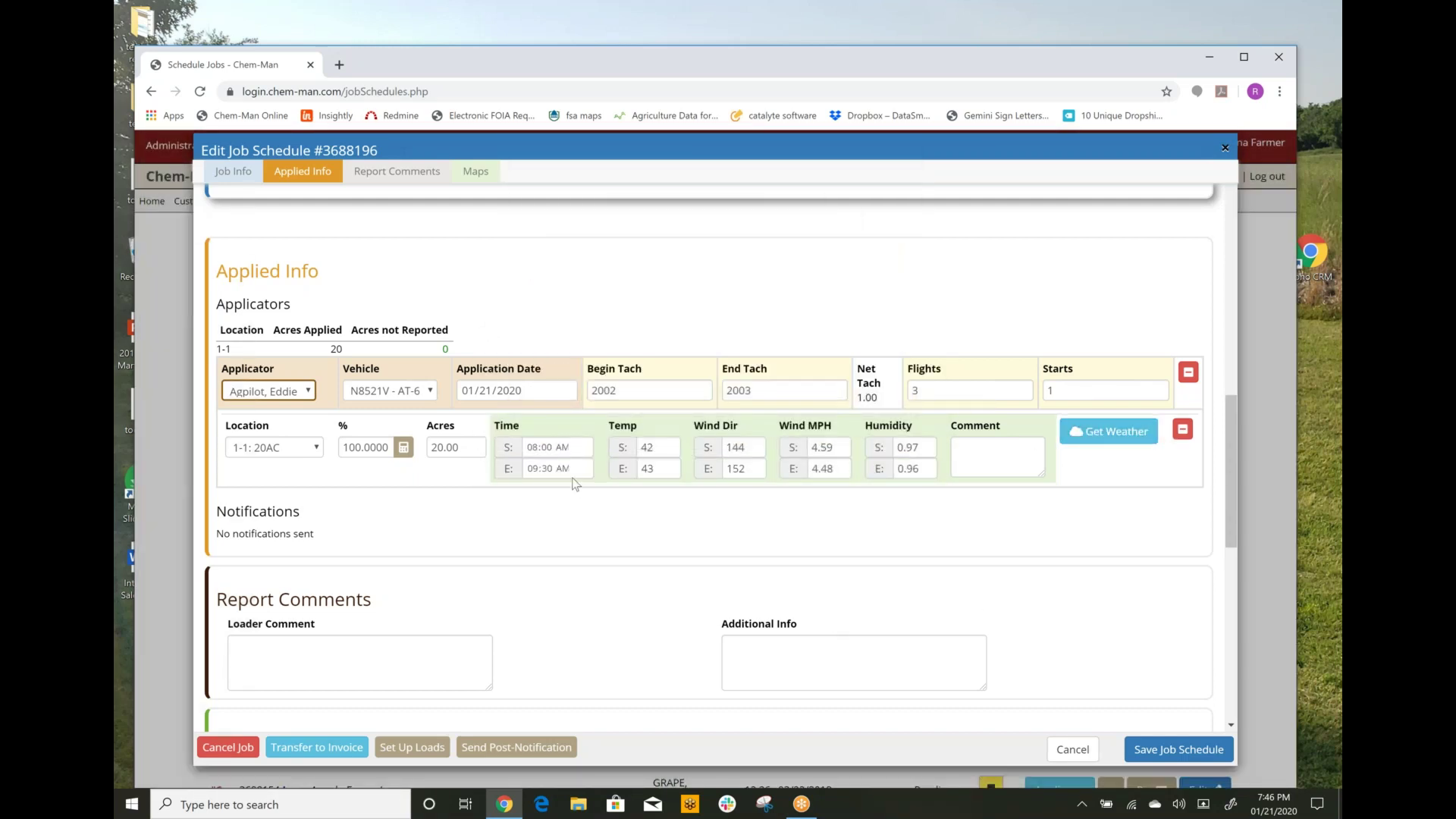
left_click_drag(837, 449, 742, 470)
Transfer the job to an invoice and send the field application notification to Angulo Farms.
left_click(335, 748)
left_click(920, 277)
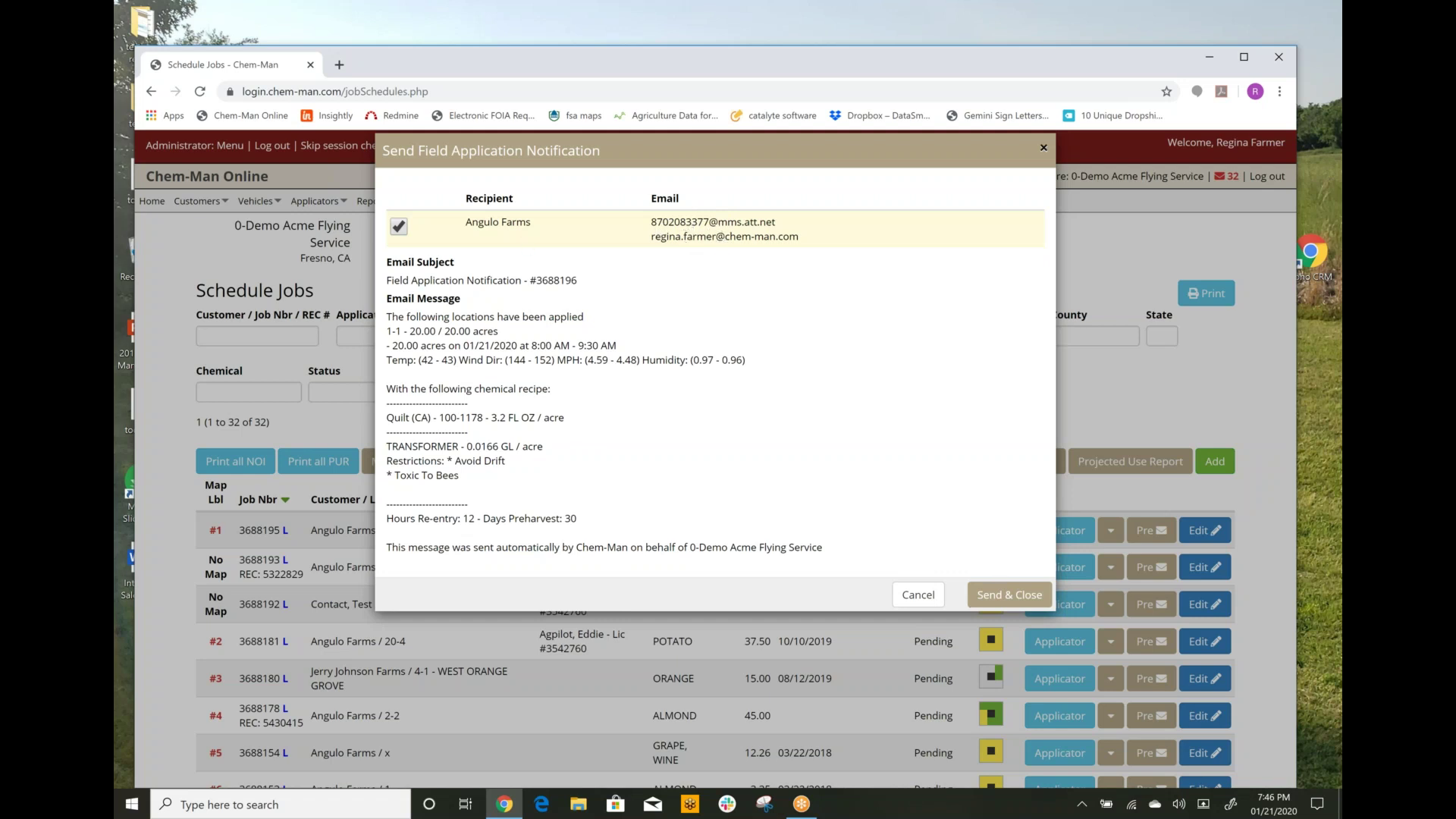
left_click(992, 595)
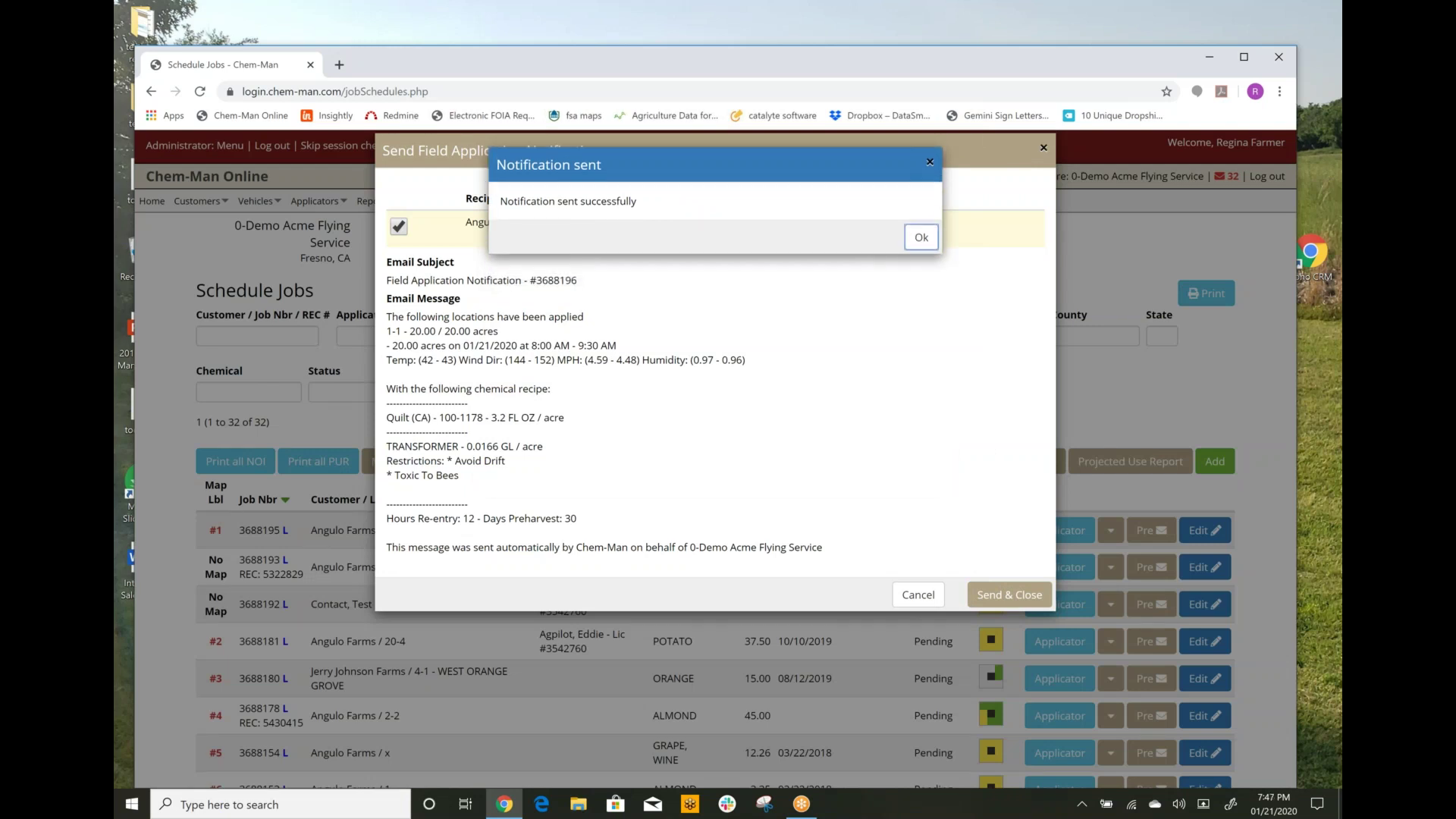
Dismiss the notification confirmation and print the unposted 01/21/2020 field application invoice for Angulo Farms location 1-1 with the default print settings.
left_click(920, 238)
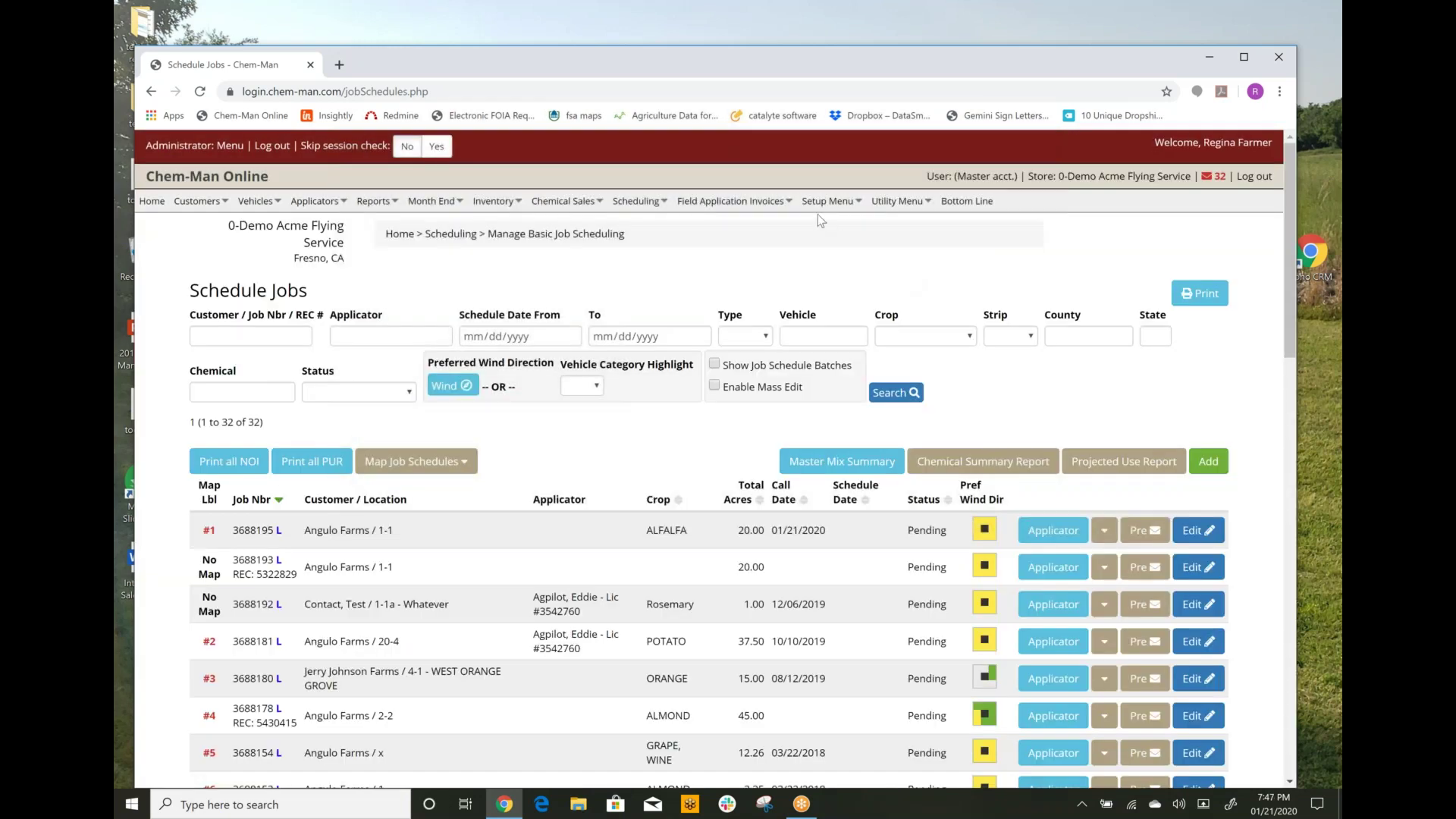
left_click(731, 201)
left_click(744, 226)
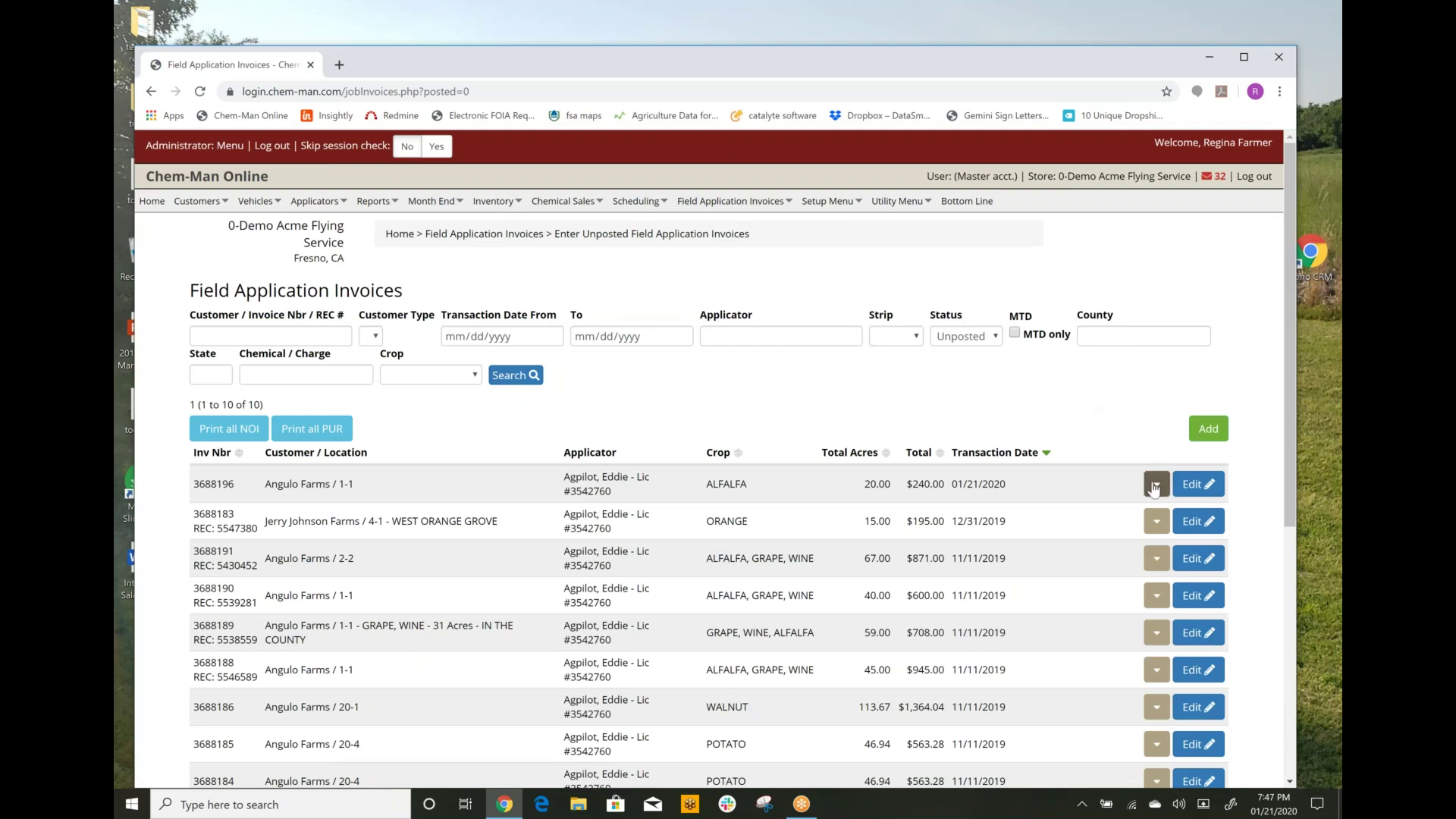
left_click(1154, 486)
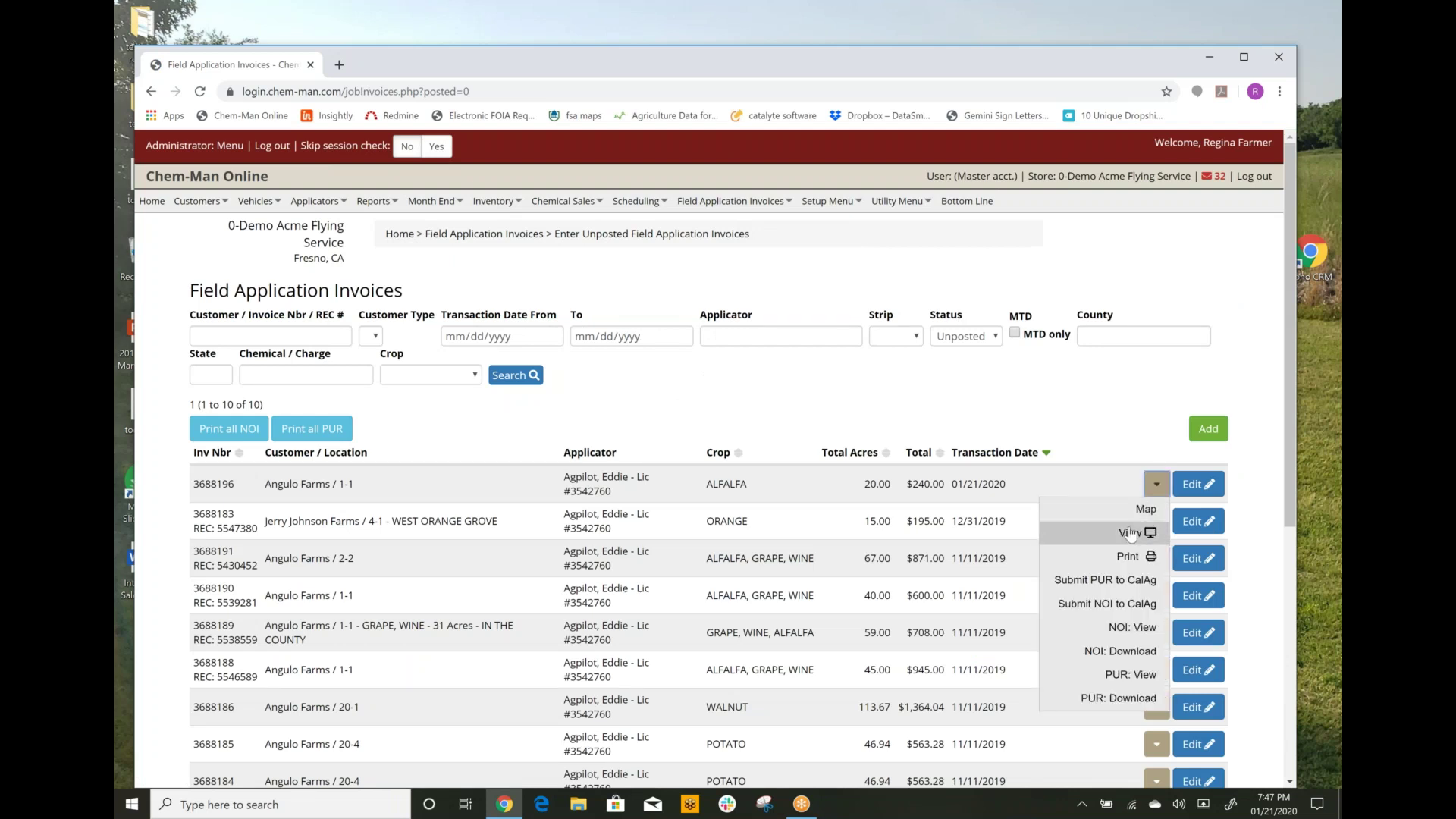
left_click(1121, 558)
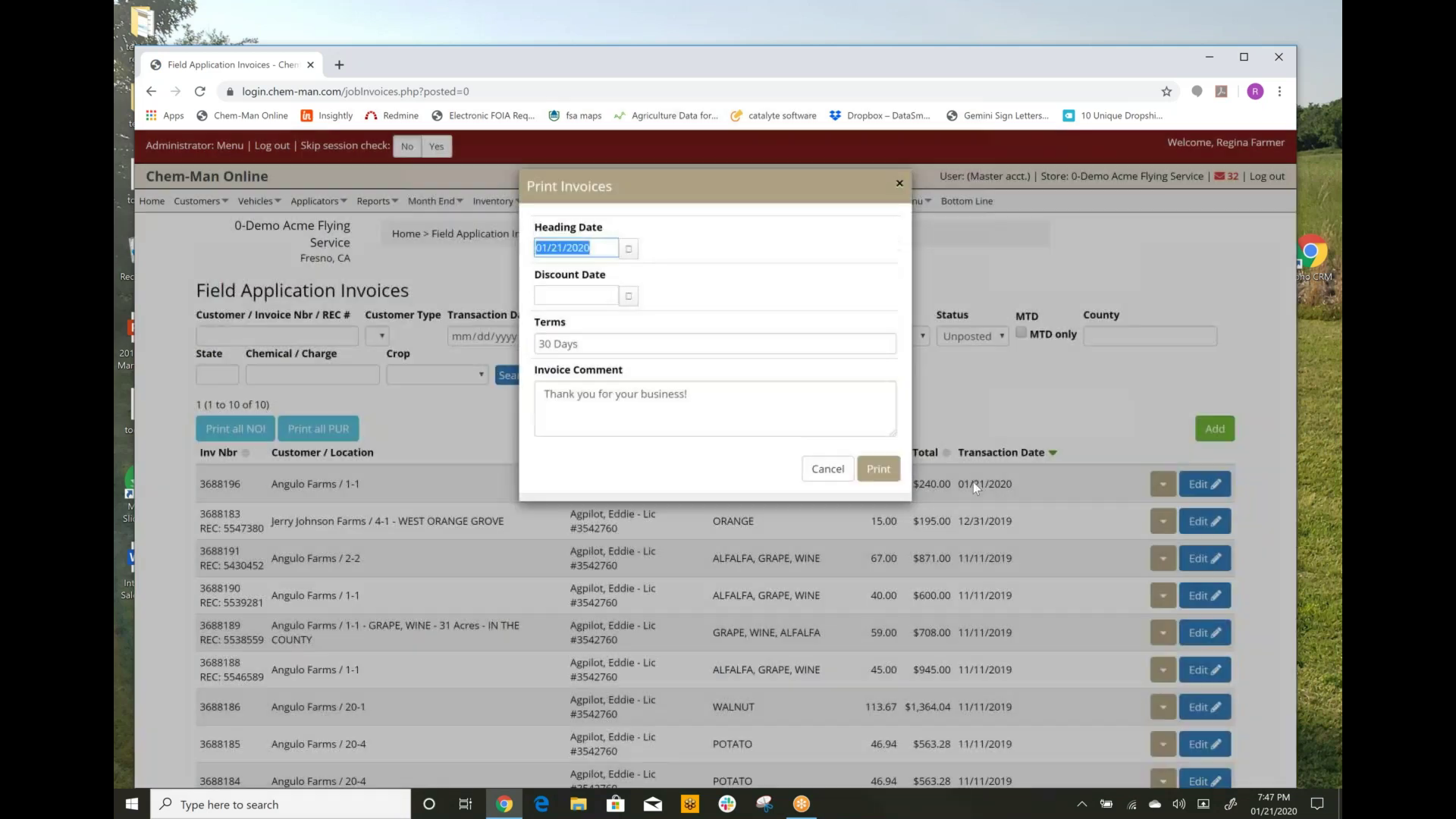
left_click(878, 469)
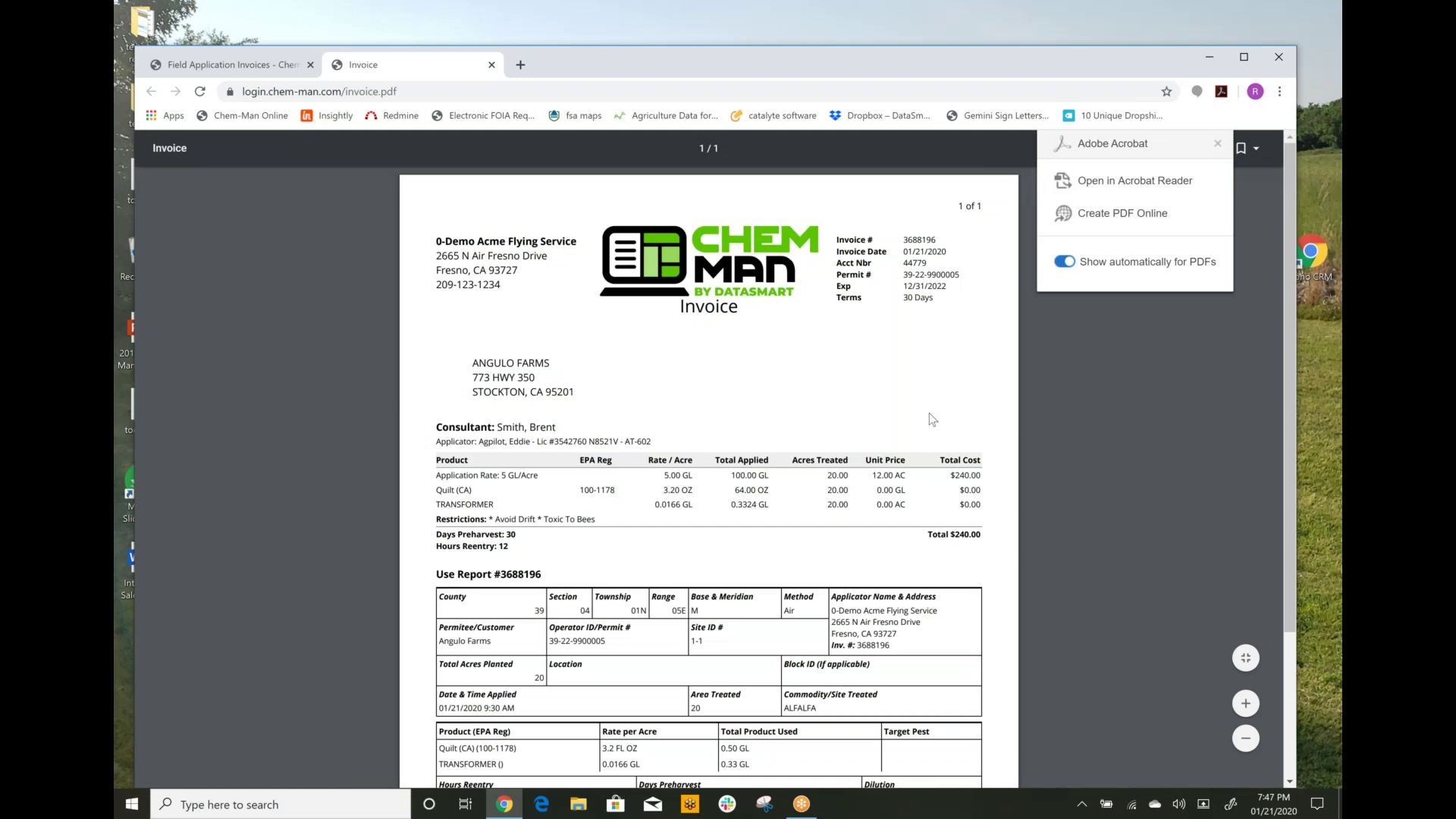
Review the printed Angulo Farms invoice and its use report section, close it and decline posting the invoice.
scroll(933, 420, "down", 1)
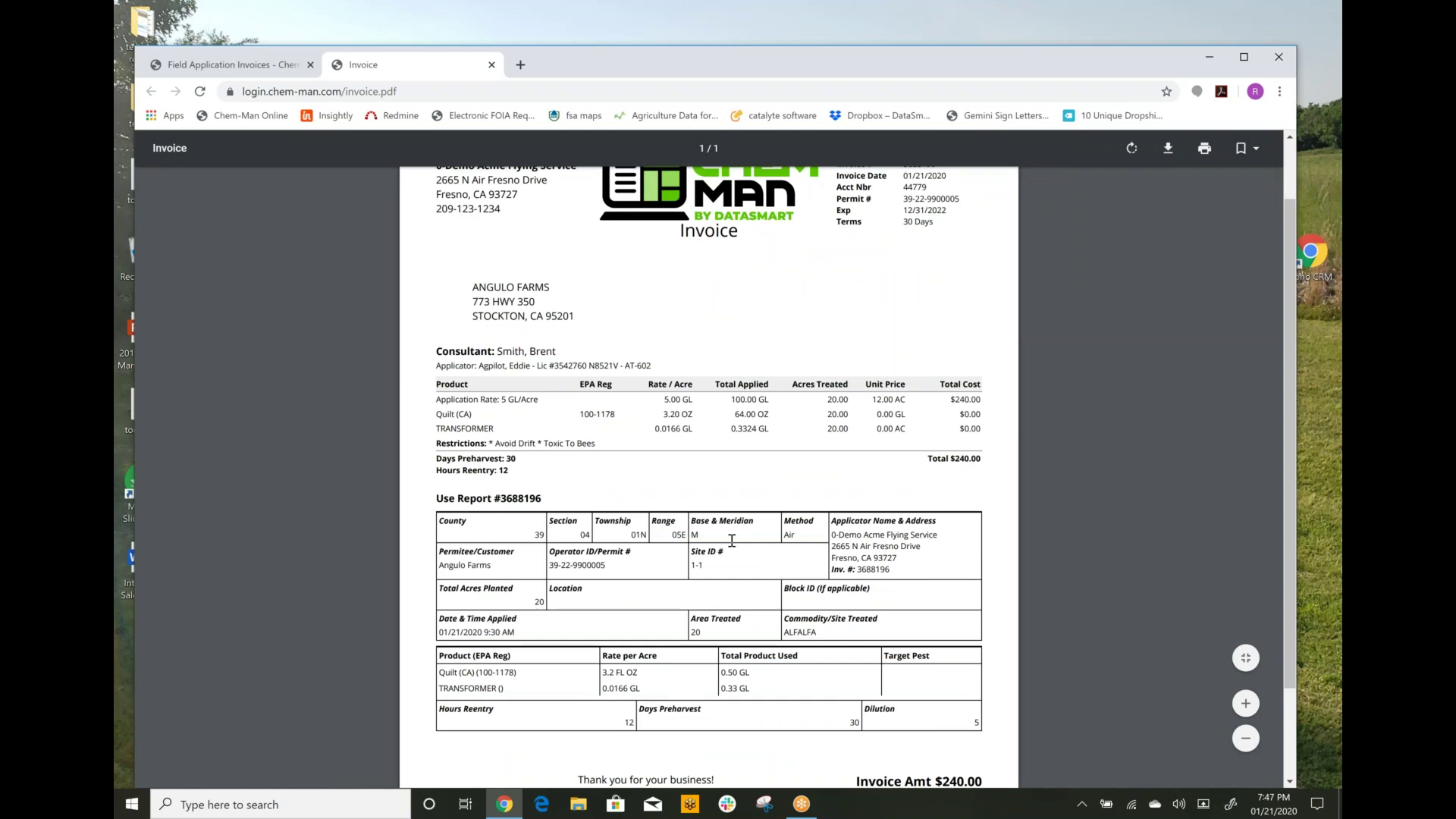
scroll(732, 540, "up", 1)
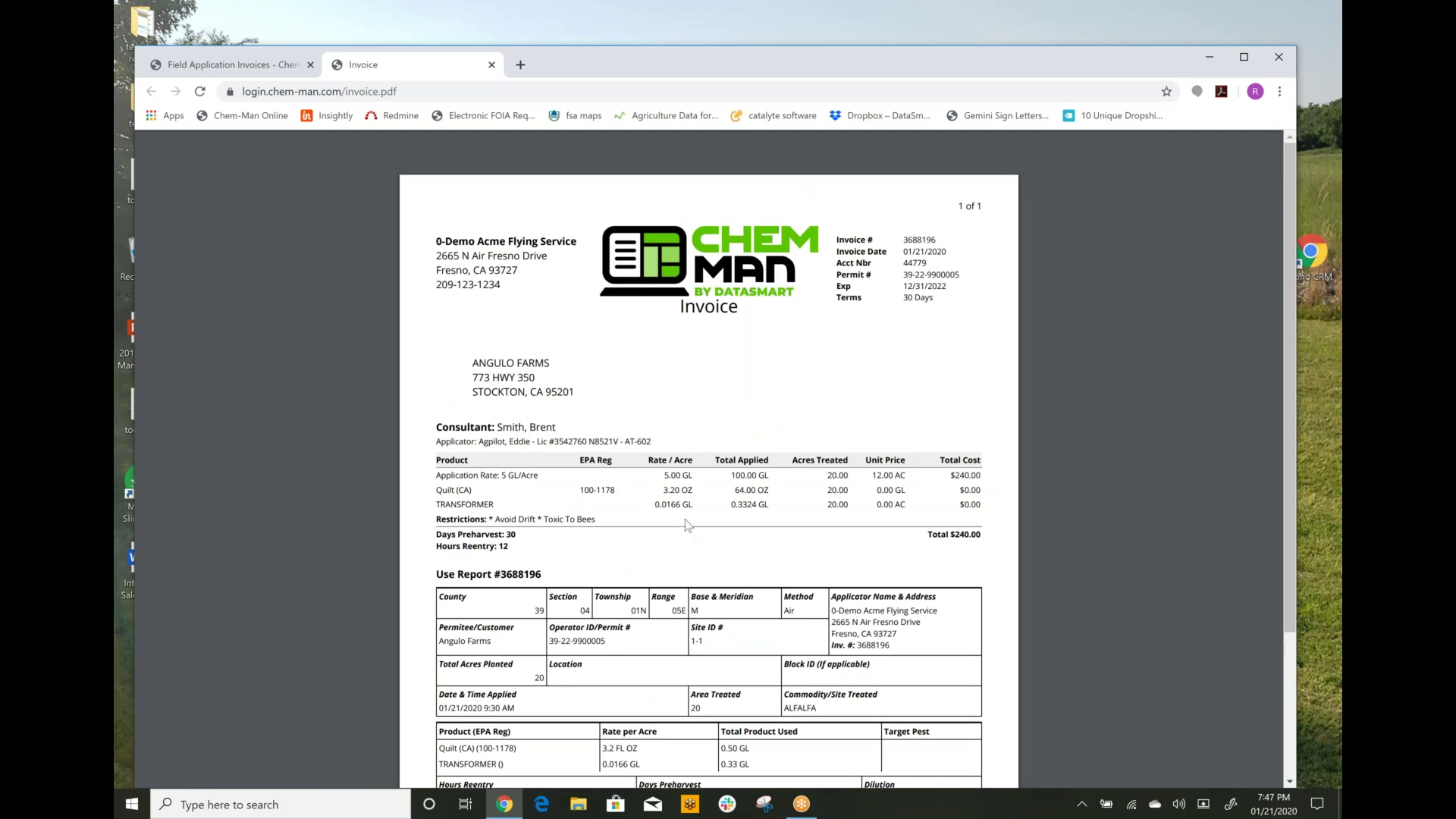
scroll(685, 518, "down", 3)
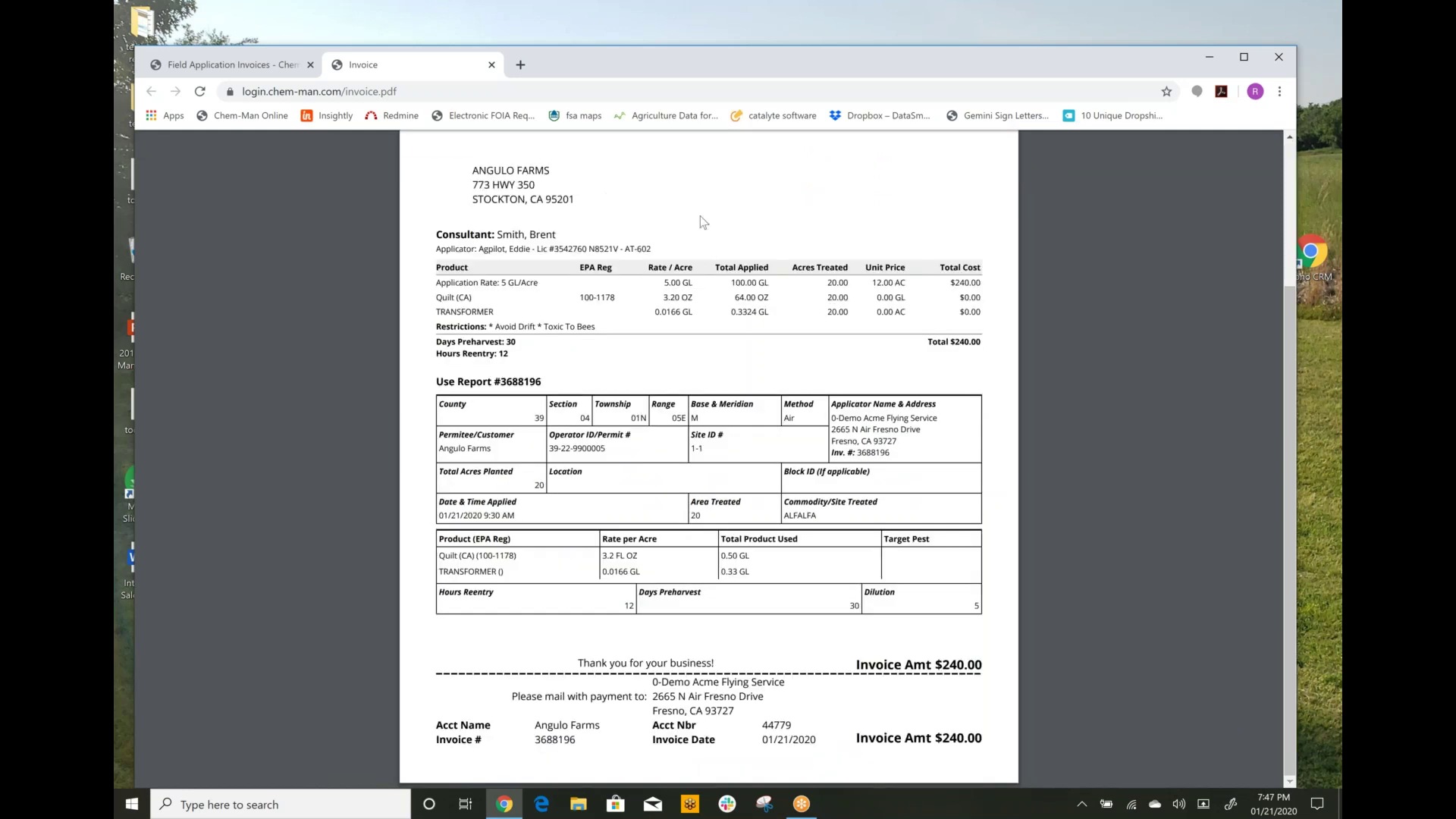
left_click(492, 65)
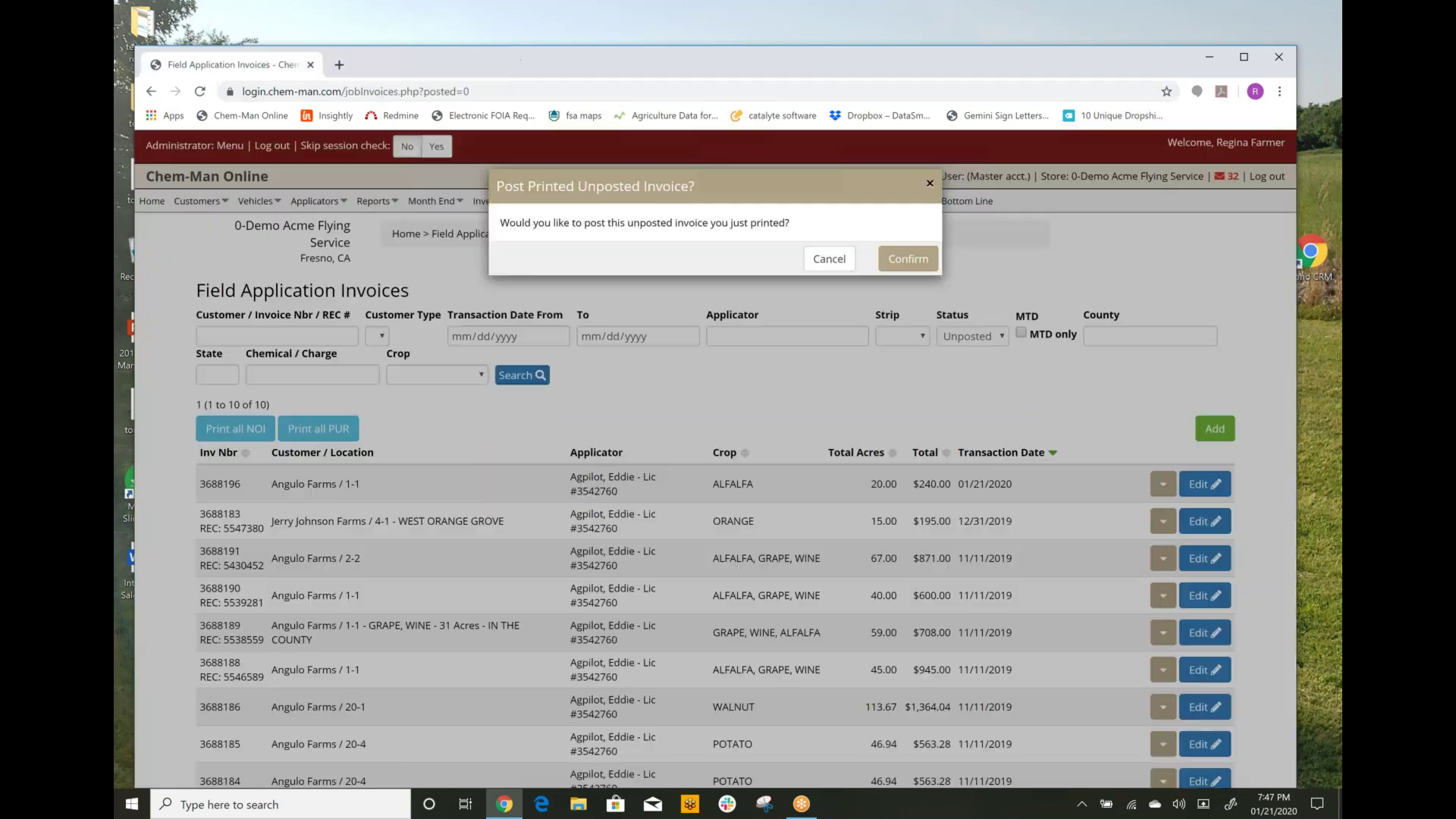
left_click(829, 255)
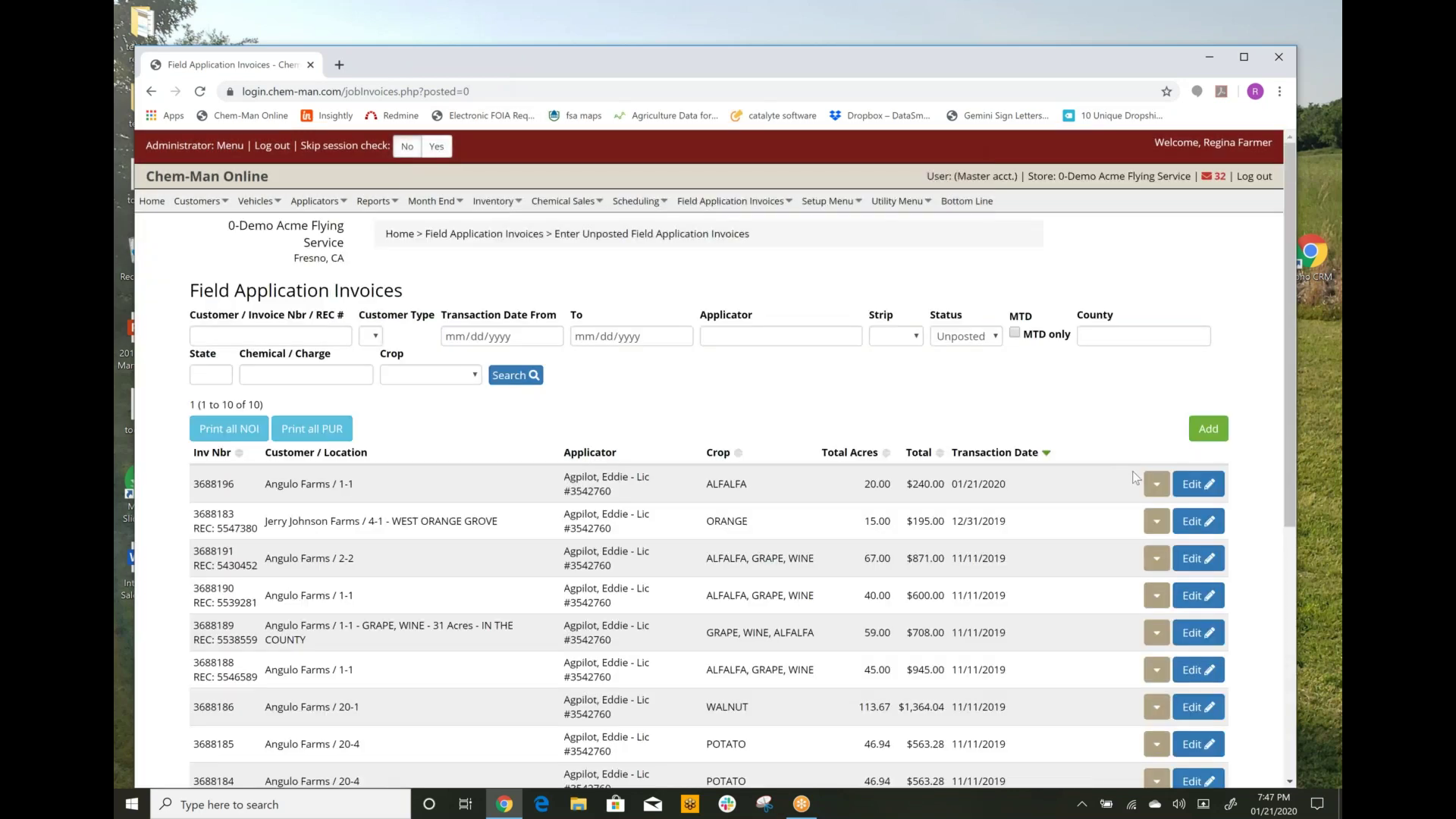
View the Pesticide Use Report for the 01/21/2020 Angulo Farms invoice and close it.
left_click(1156, 484)
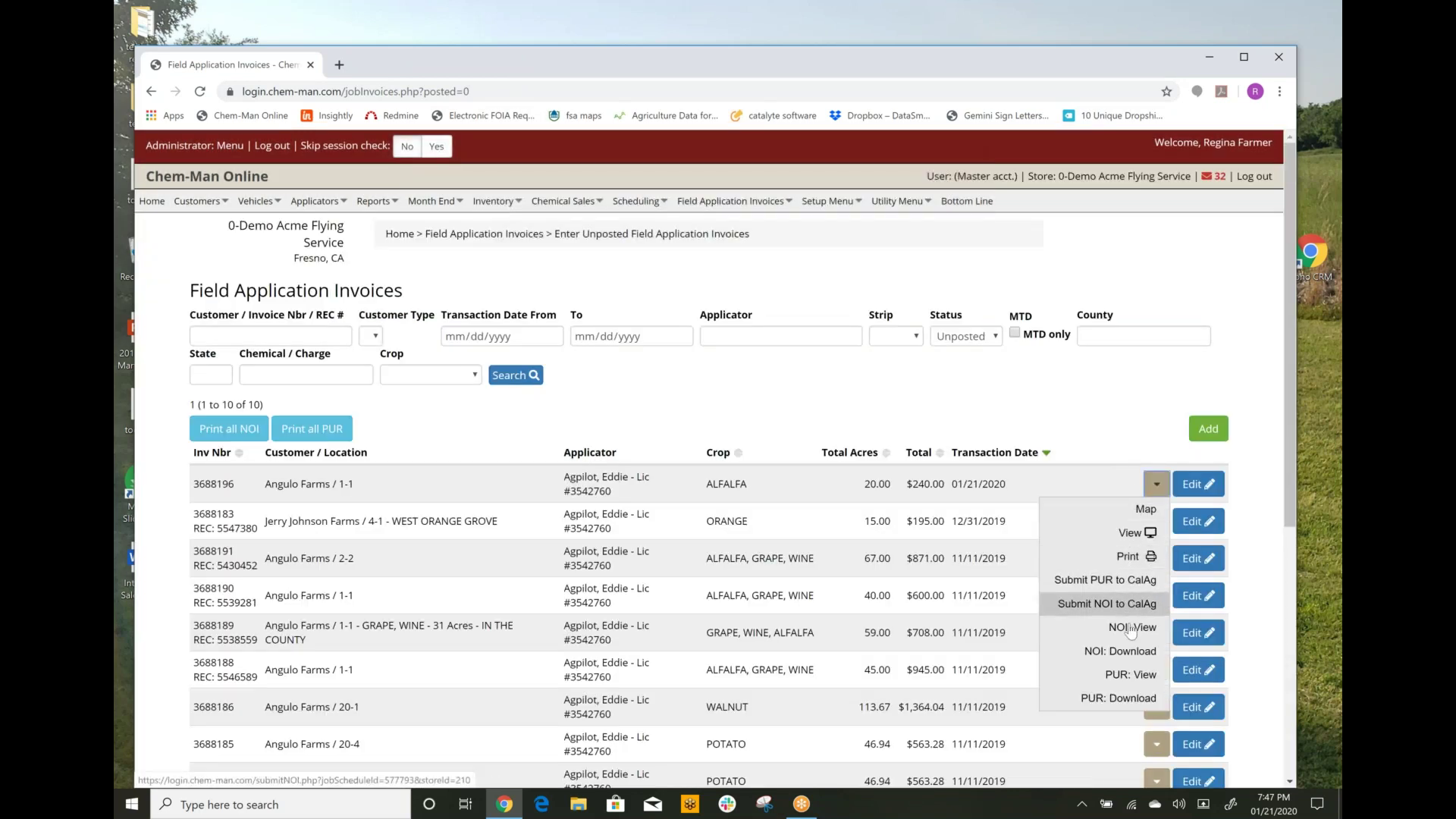
left_click(1132, 675)
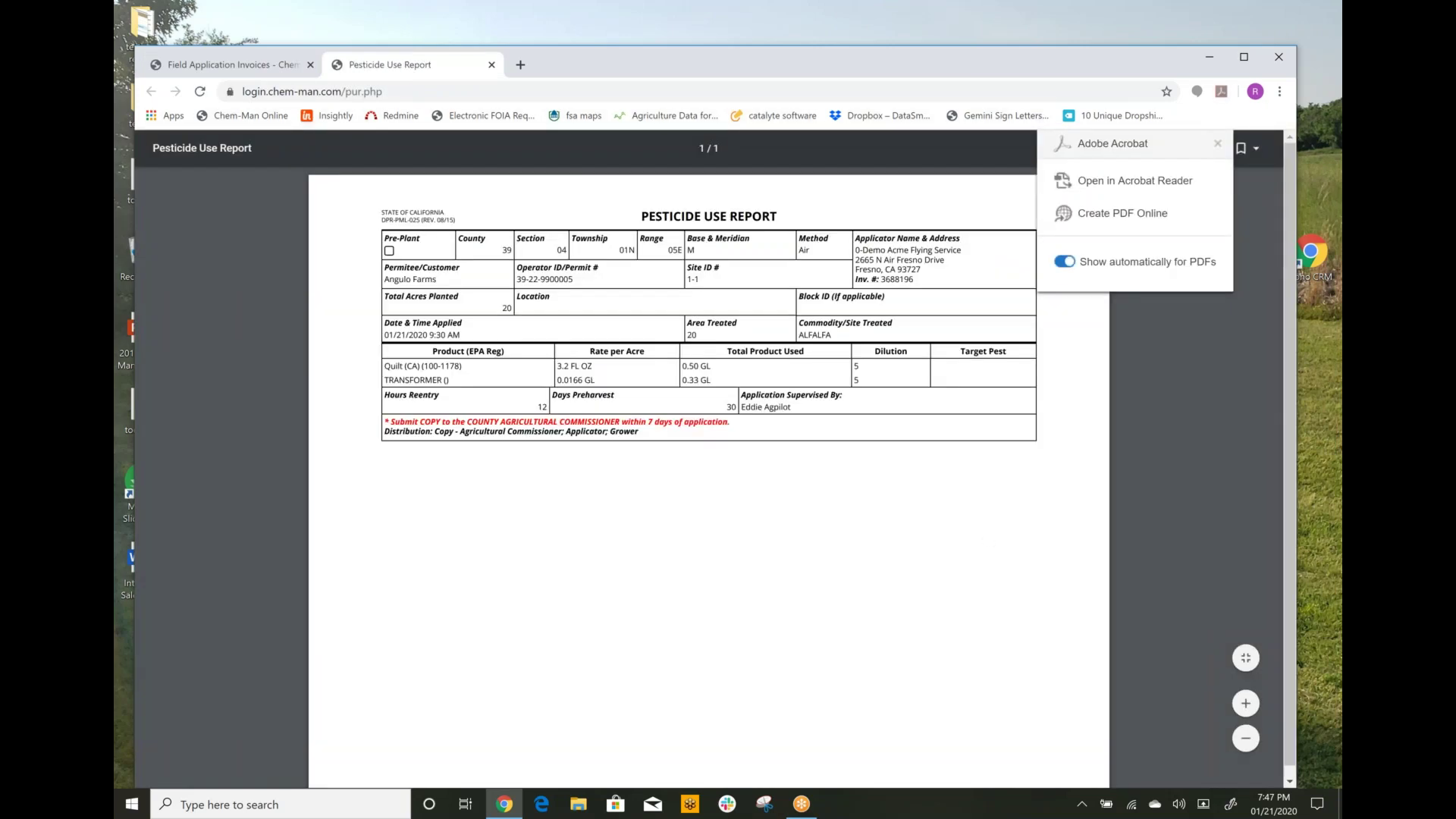
left_click(491, 64)
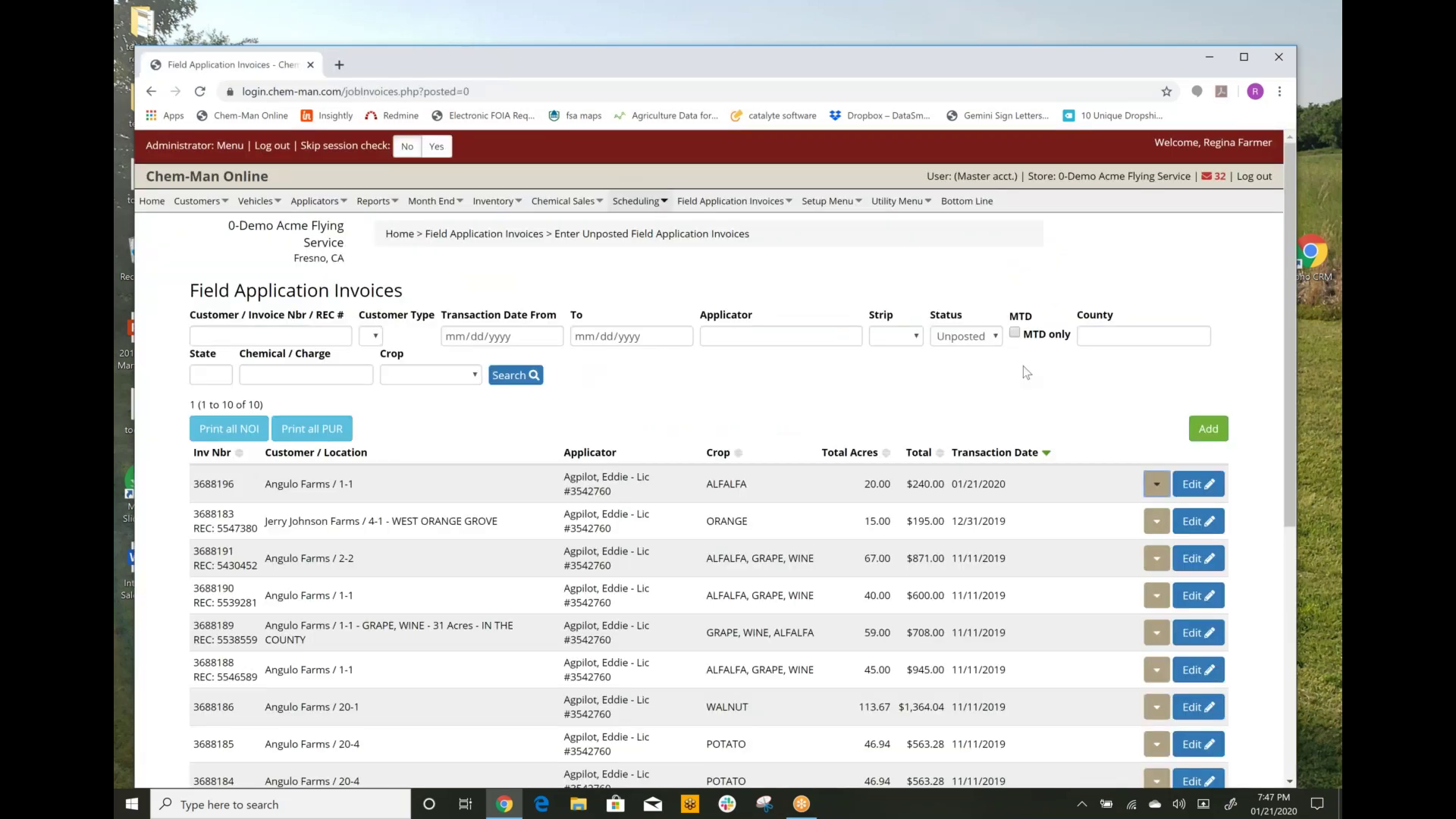
Review the CalAg PUR submission data for the 4-1 - WEST ORANGE GROVE invoice and close it without submitting.
left_click(1156, 521)
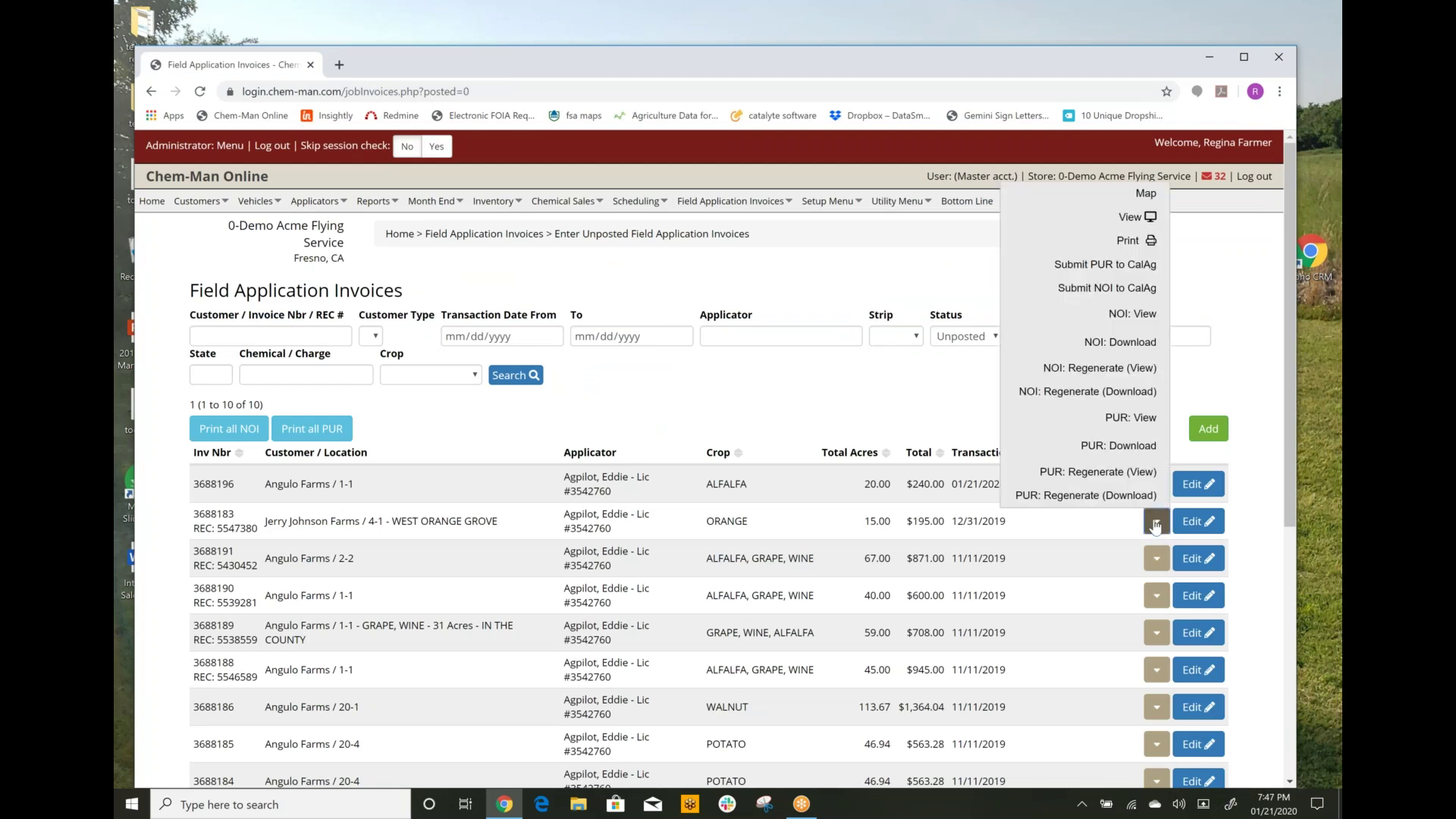
left_click(1115, 265)
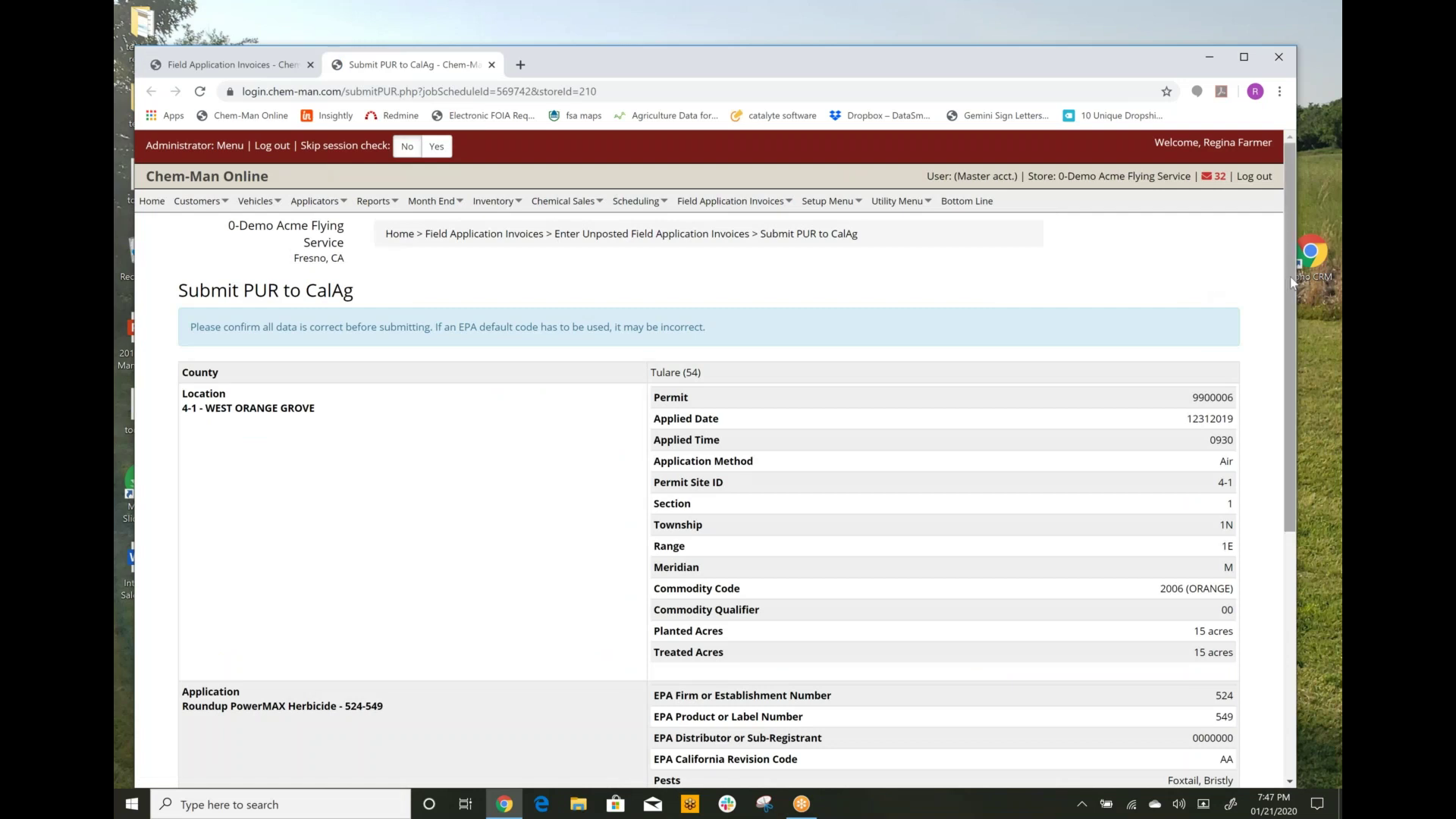
scroll(1294, 333, "down", 4)
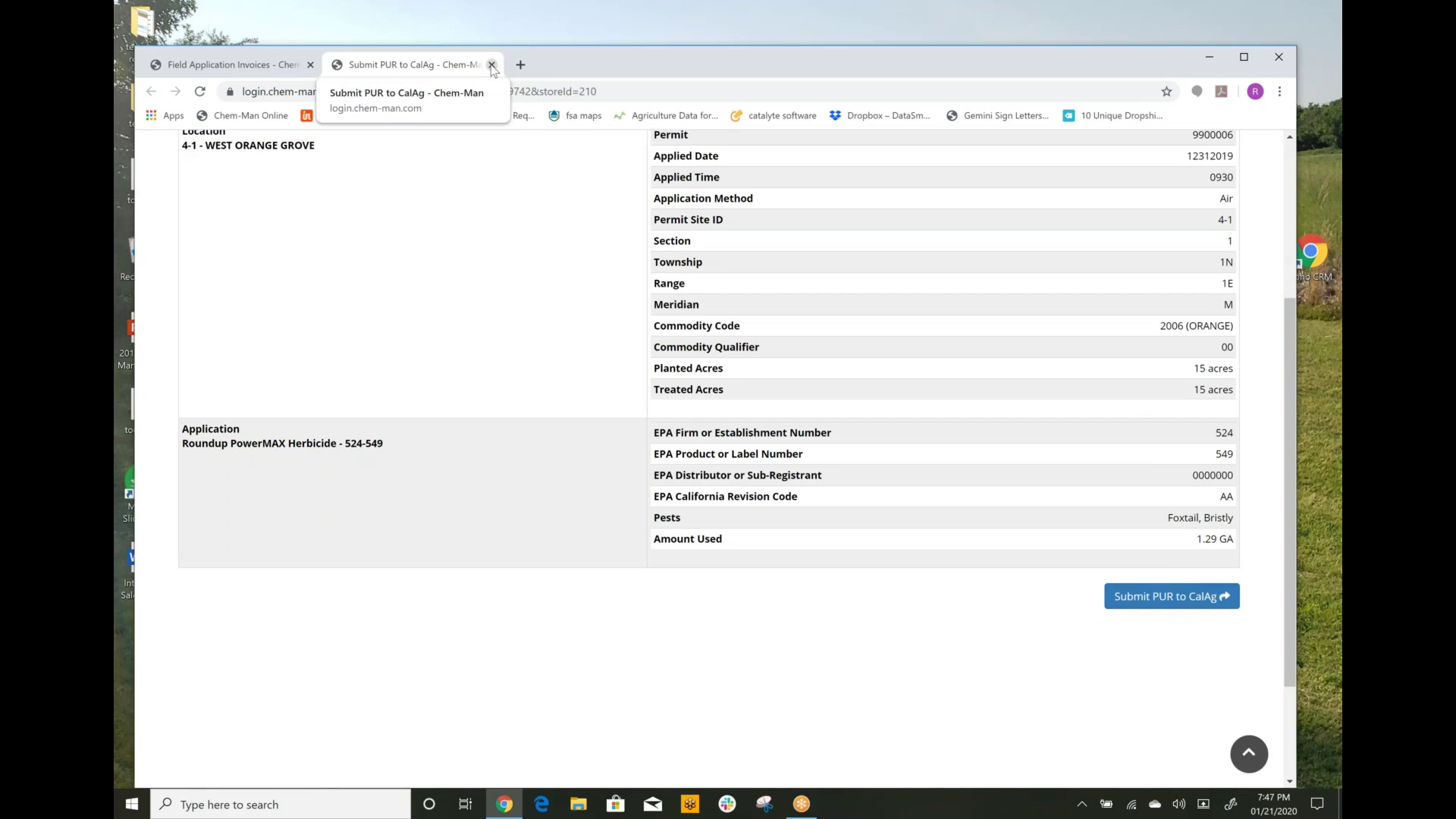
left_click(492, 65)
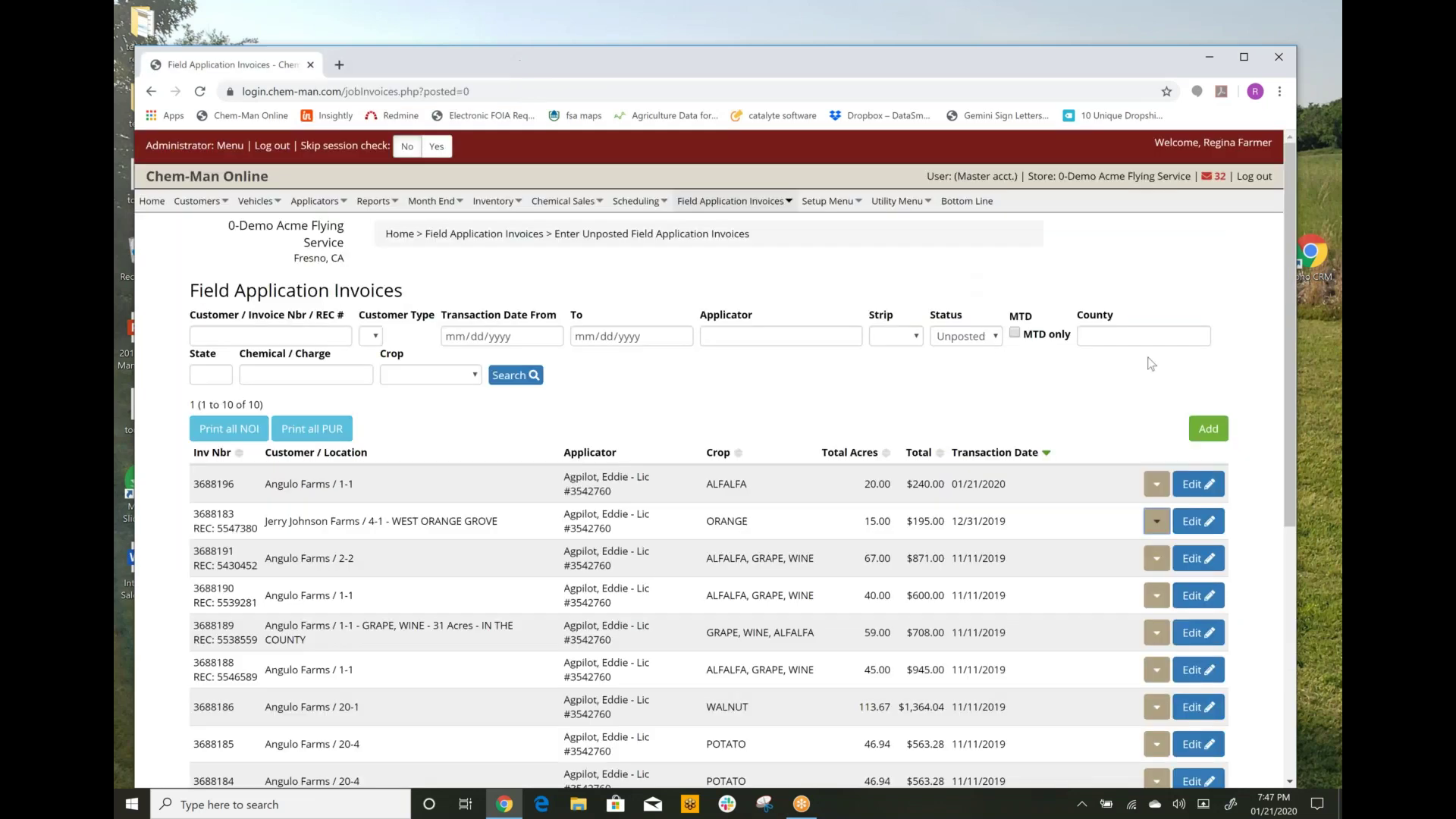
Check the CalAg NOI submission page for the 4-1 - WEST ORANGE GROVE invoice and close it without submitting.
left_click(1157, 521)
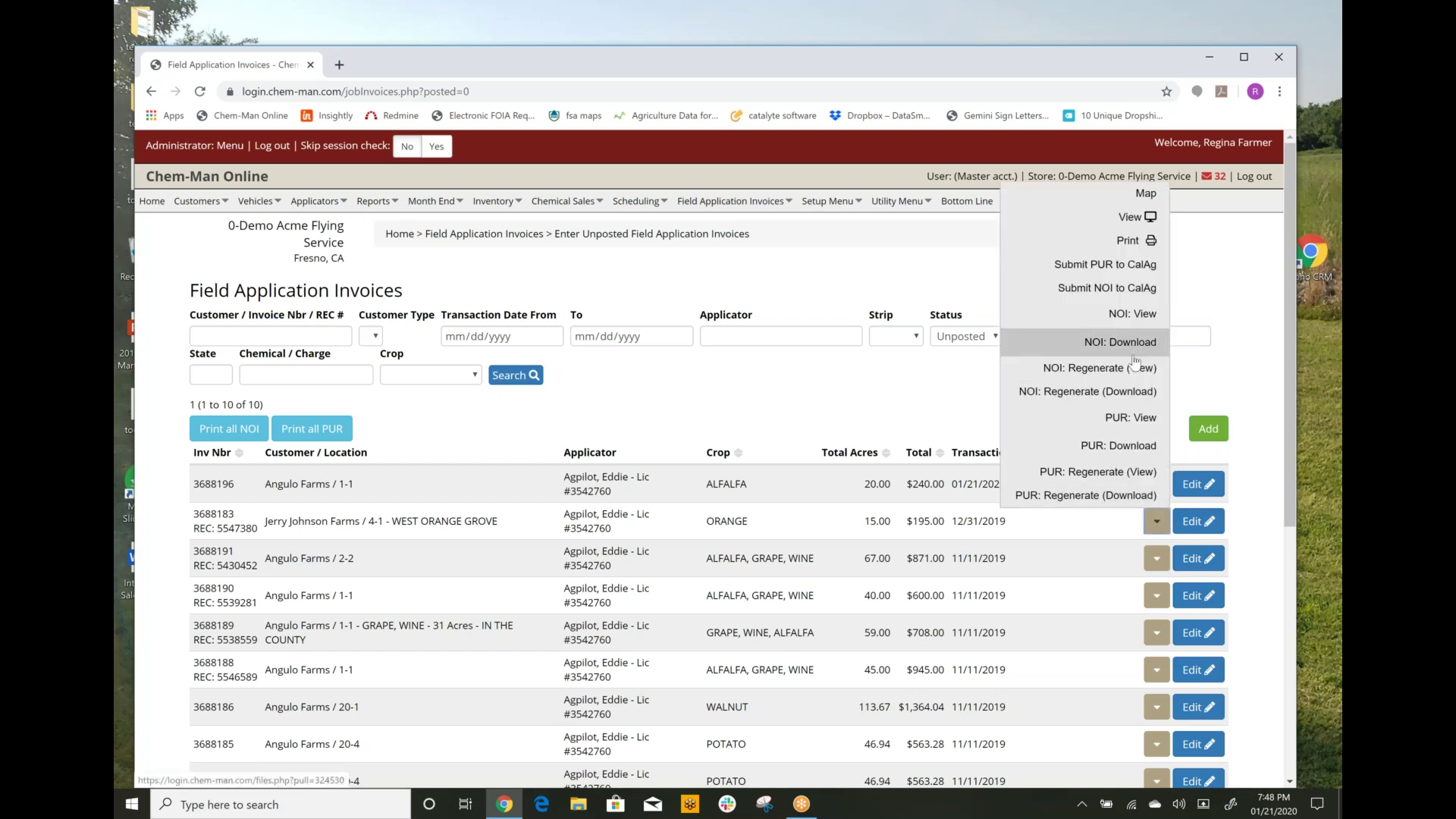
left_click(1133, 289)
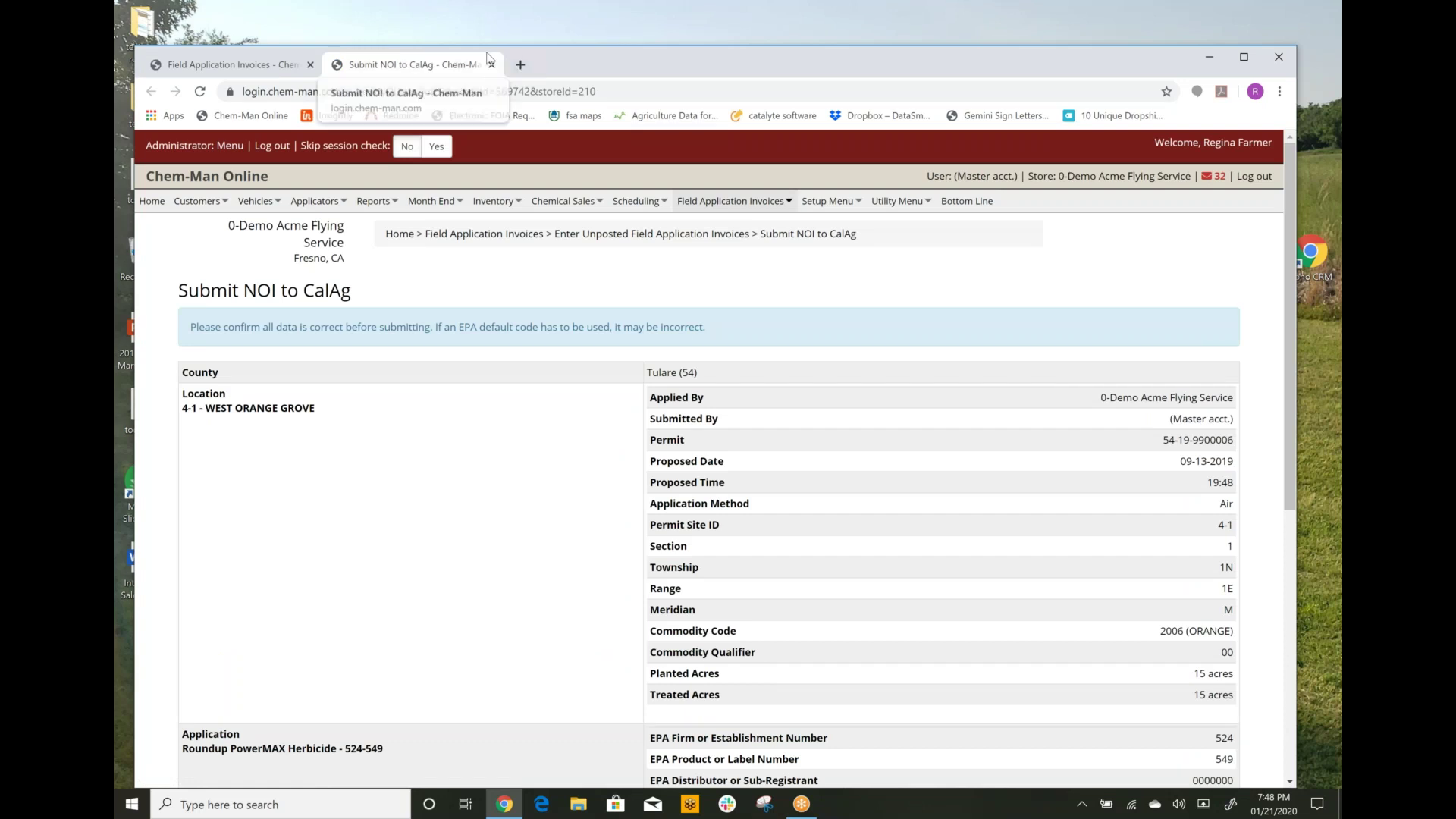
left_click(492, 64)
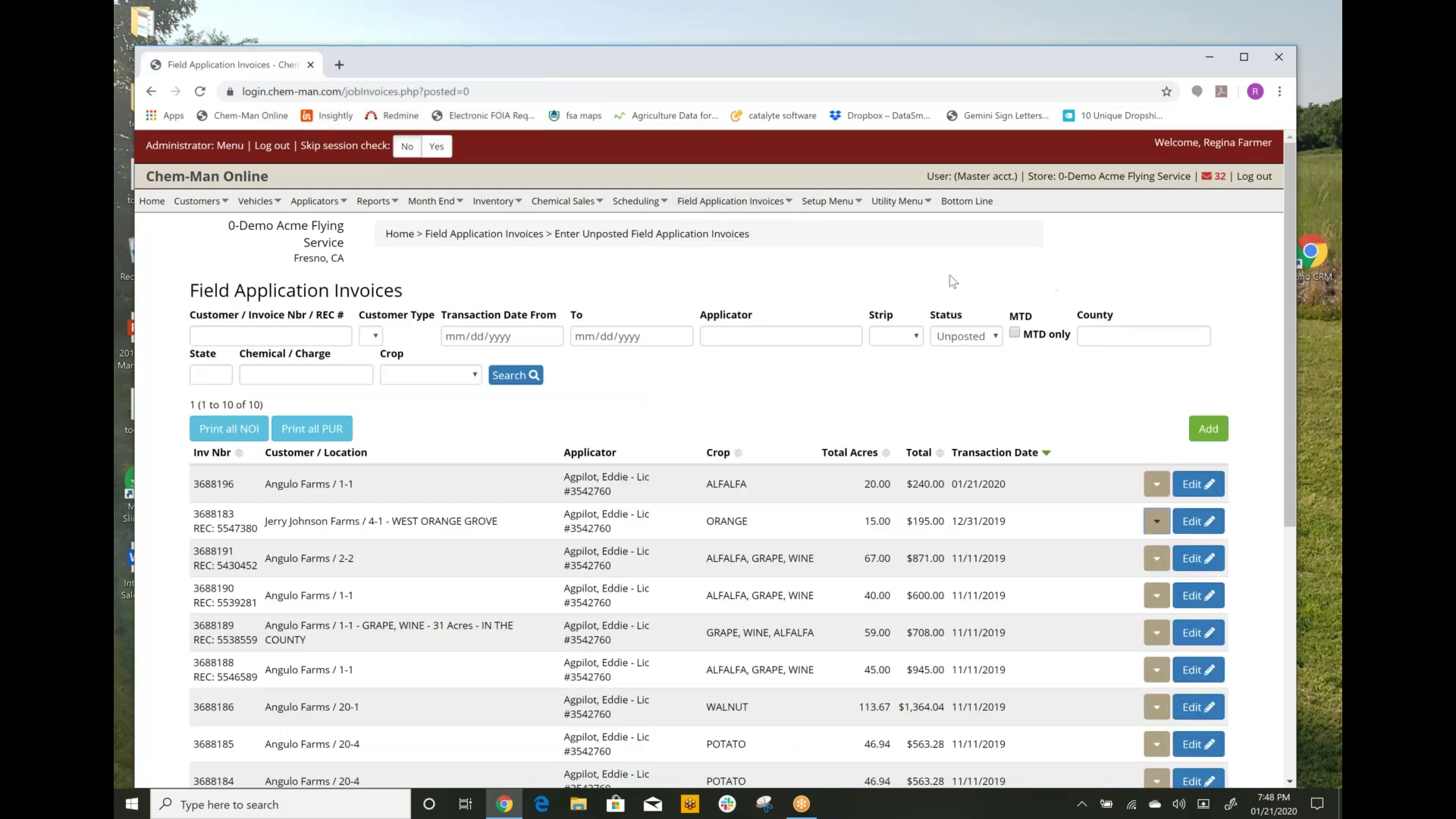
Create a job schedule from the first Angulo Farms report downloaded from Agrian, using the matched chemicals, grower and locations, and open the new job.
left_click(635, 206)
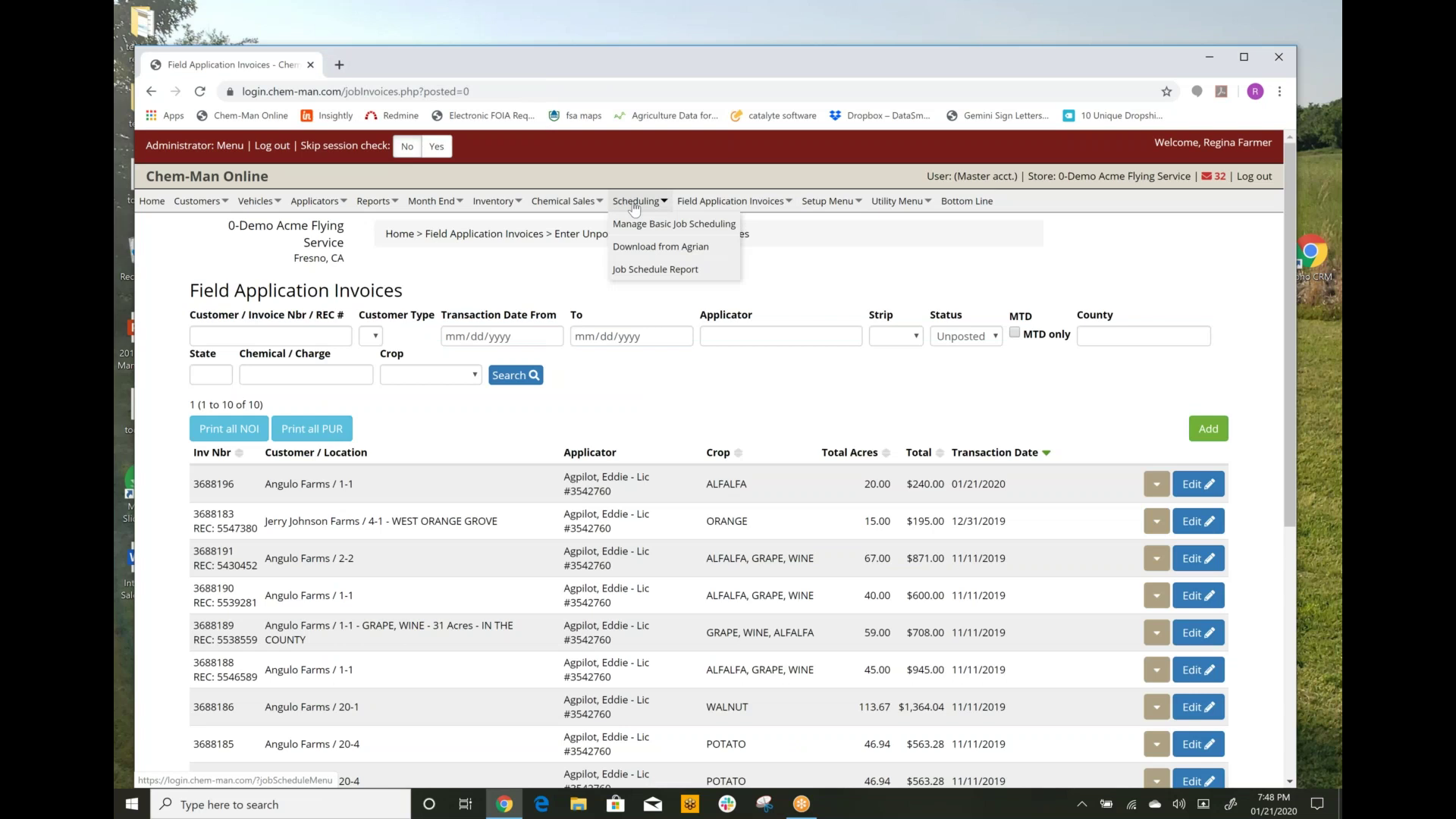
left_click(651, 248)
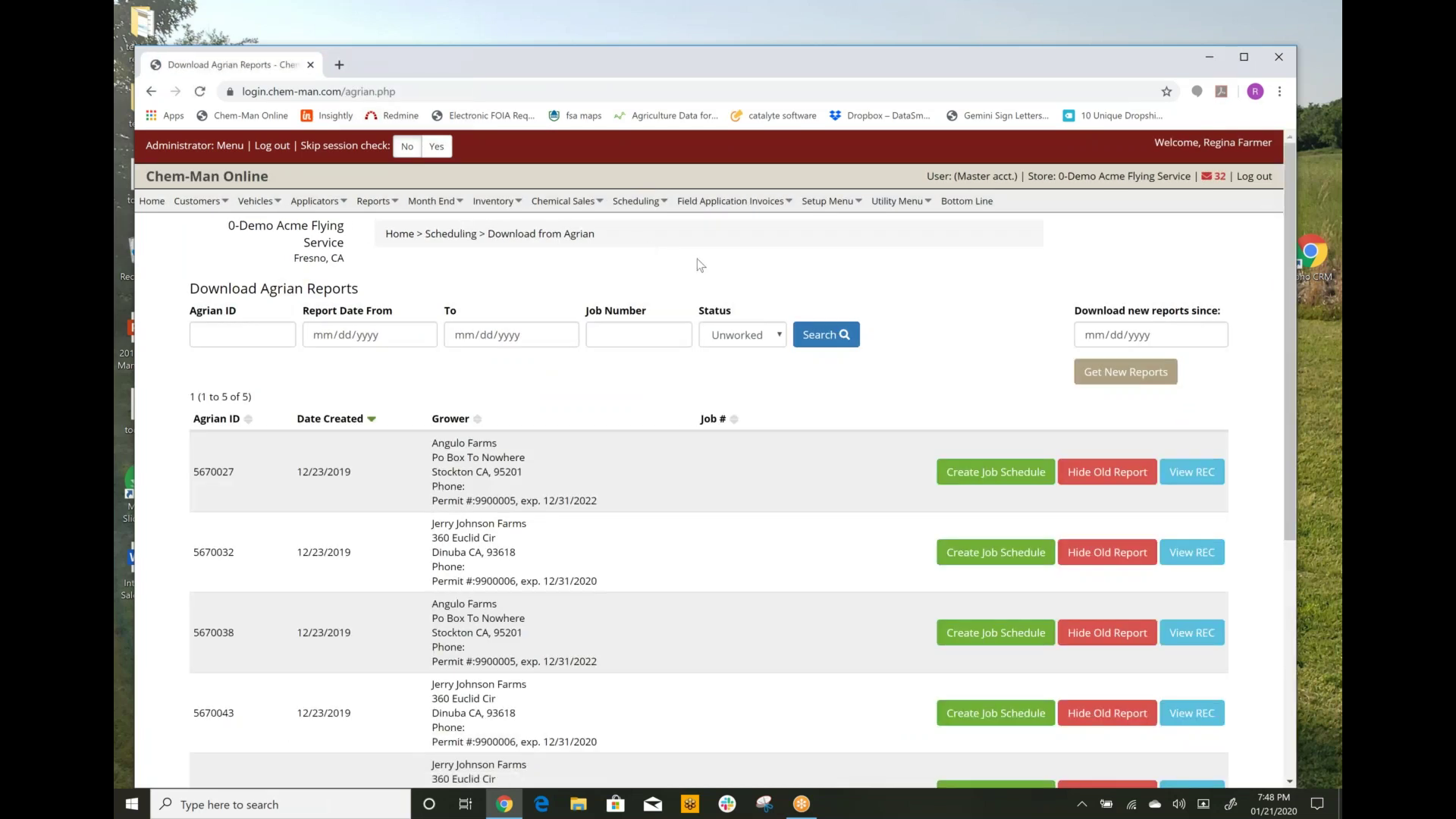
left_click(997, 472)
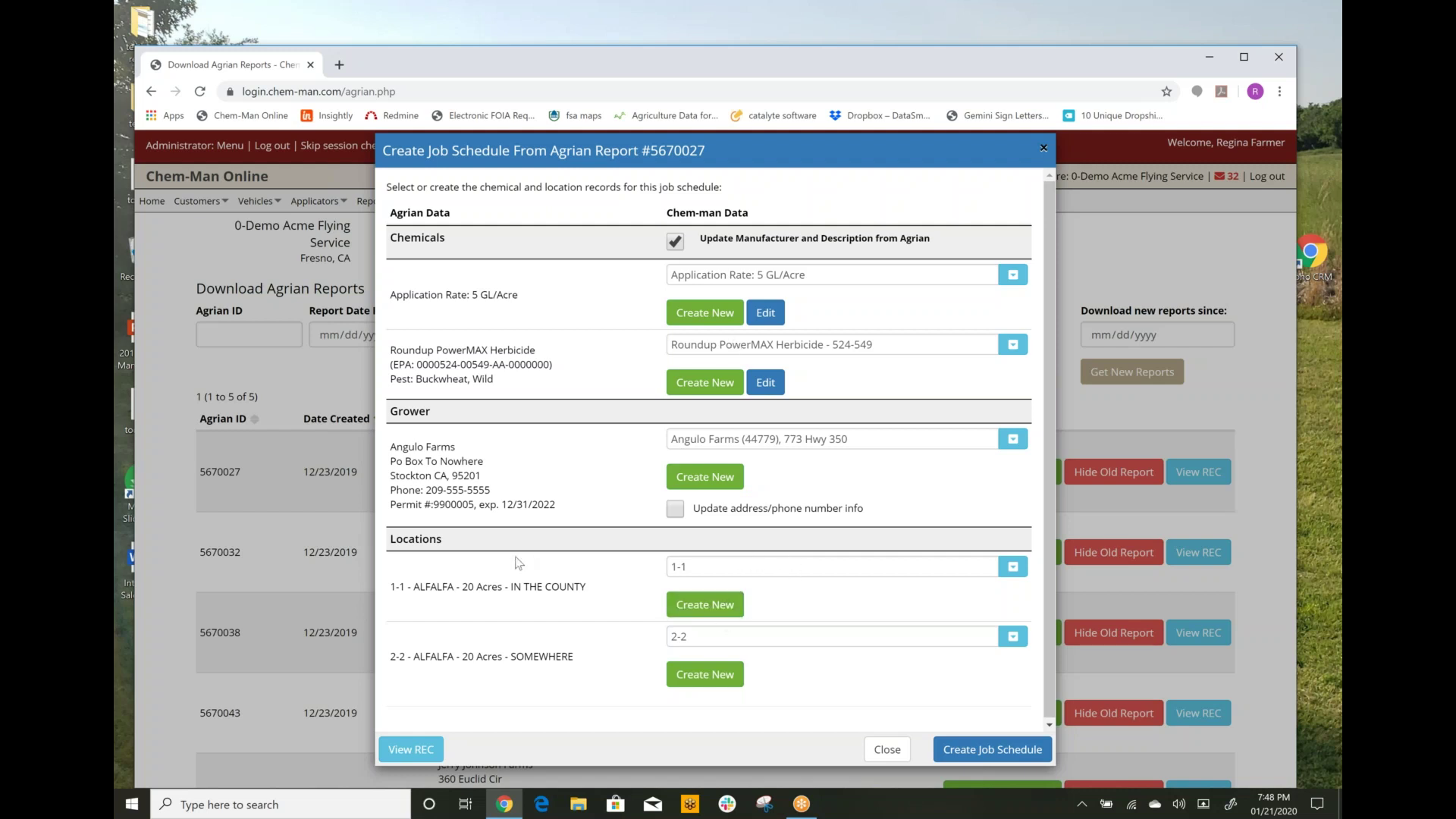
left_click(988, 748)
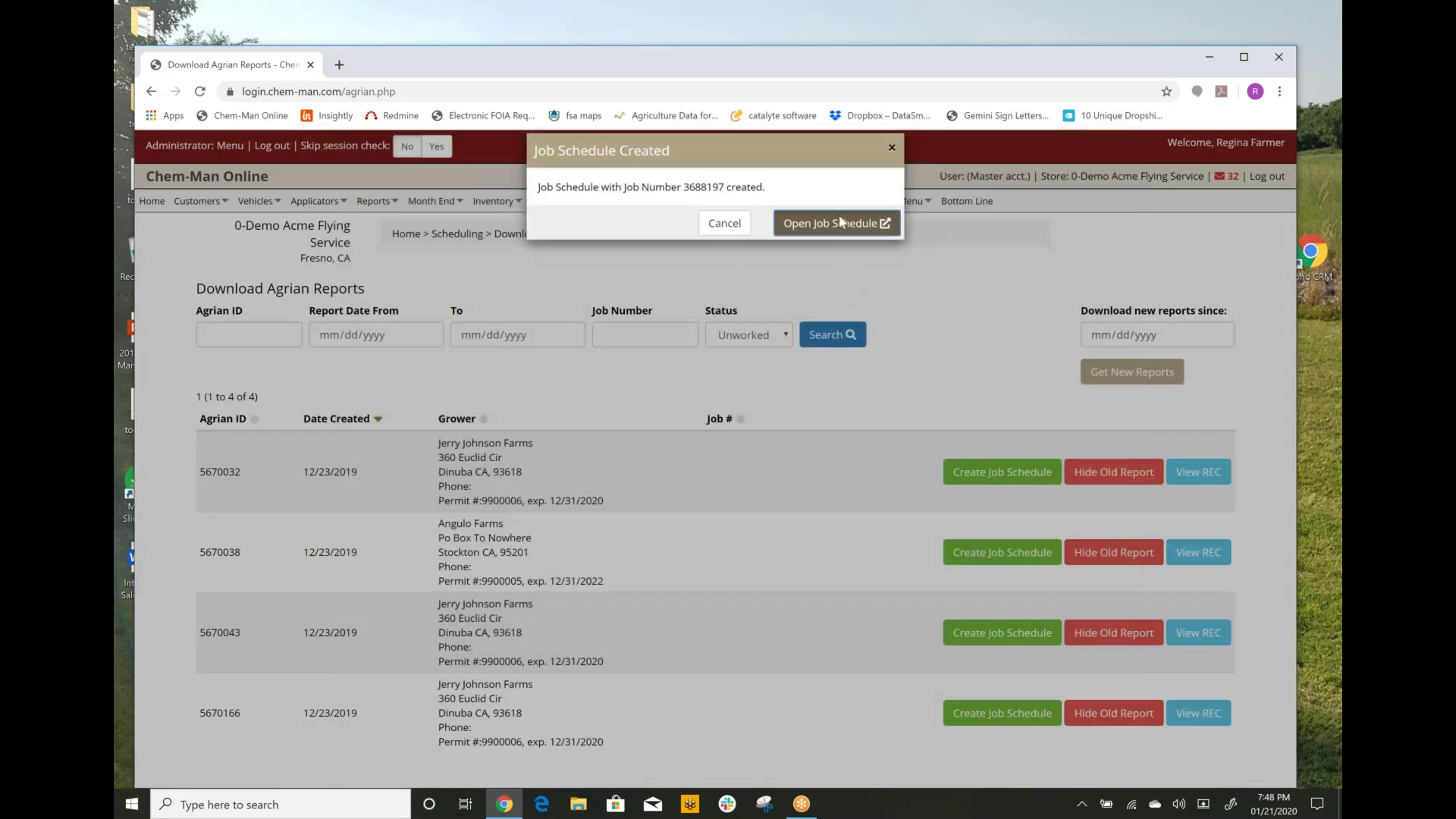
left_click(851, 220)
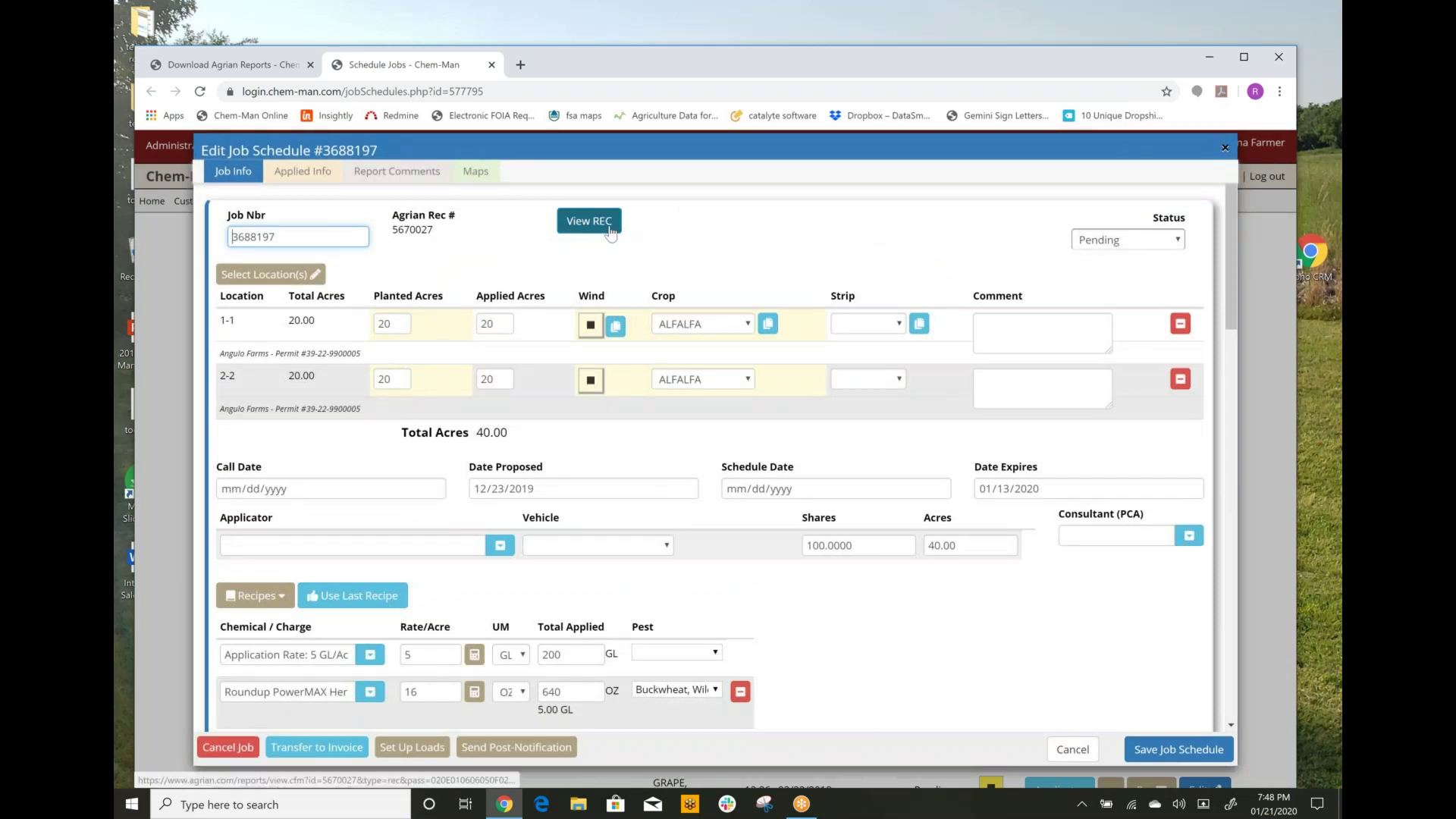
View the Agrian Product Use Recommendation attached to the job, read through its label notices and close it.
left_click(601, 223)
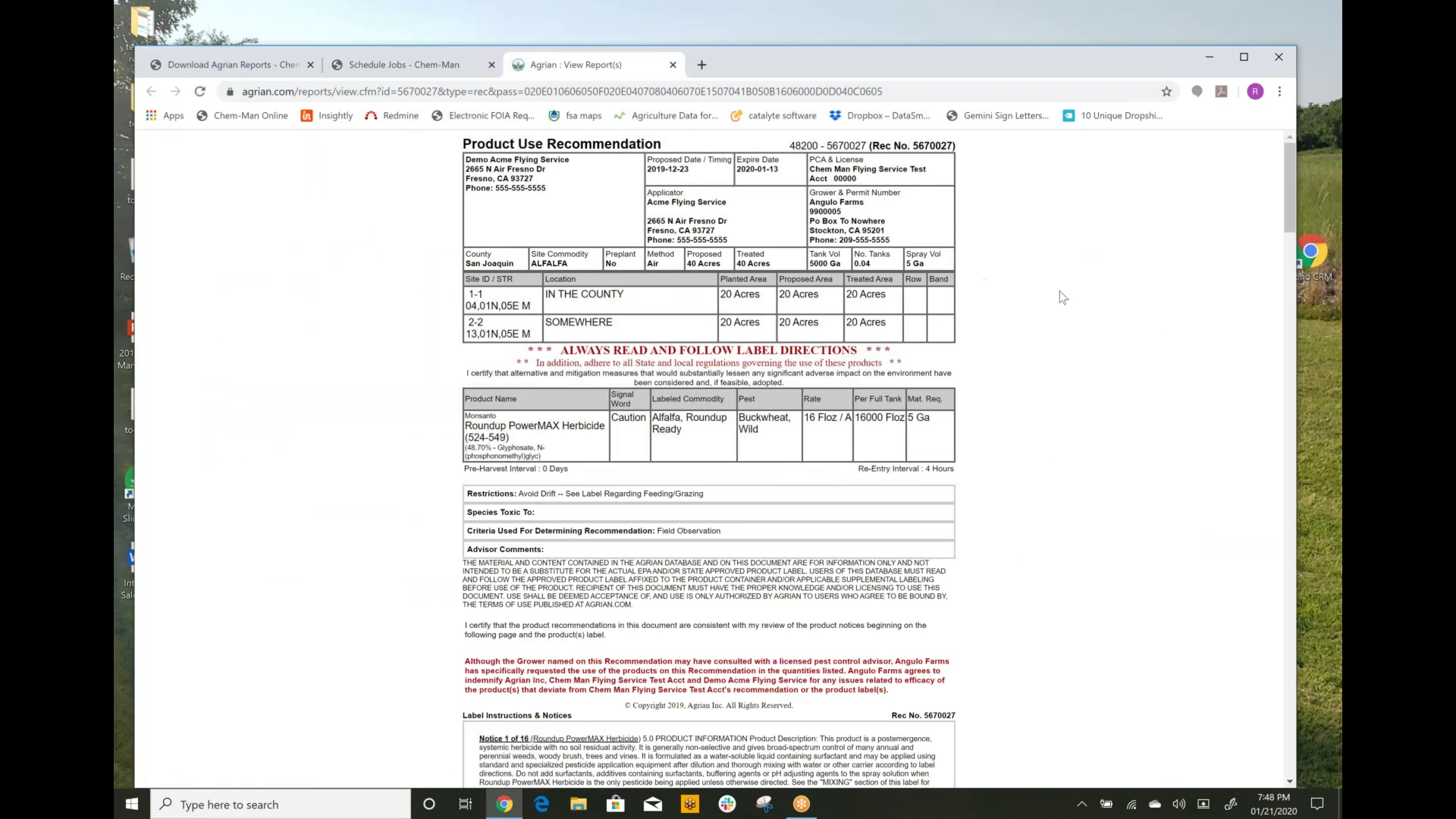
scroll(1060, 303, "down", 15)
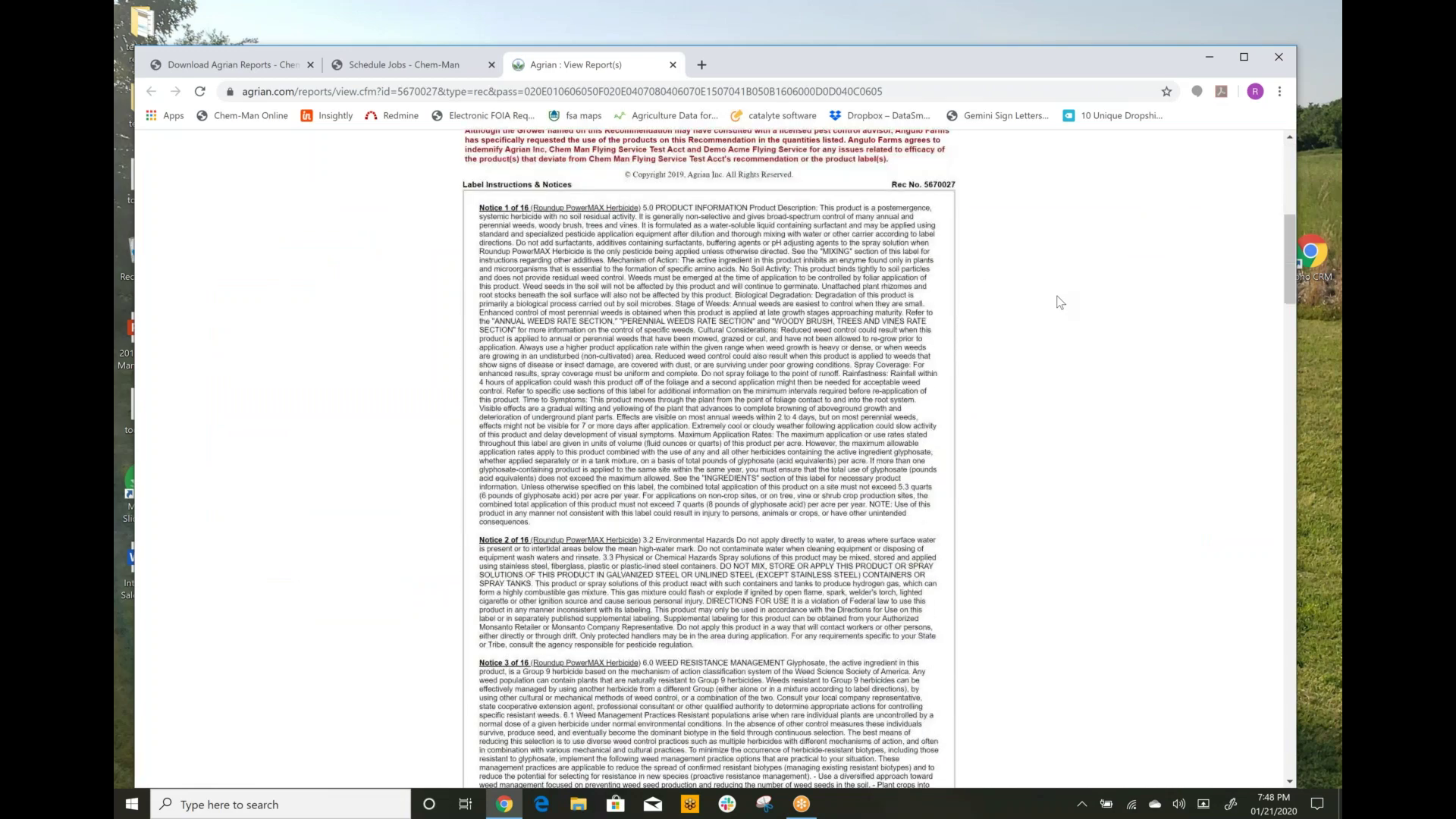
scroll(1060, 302, "down", 9)
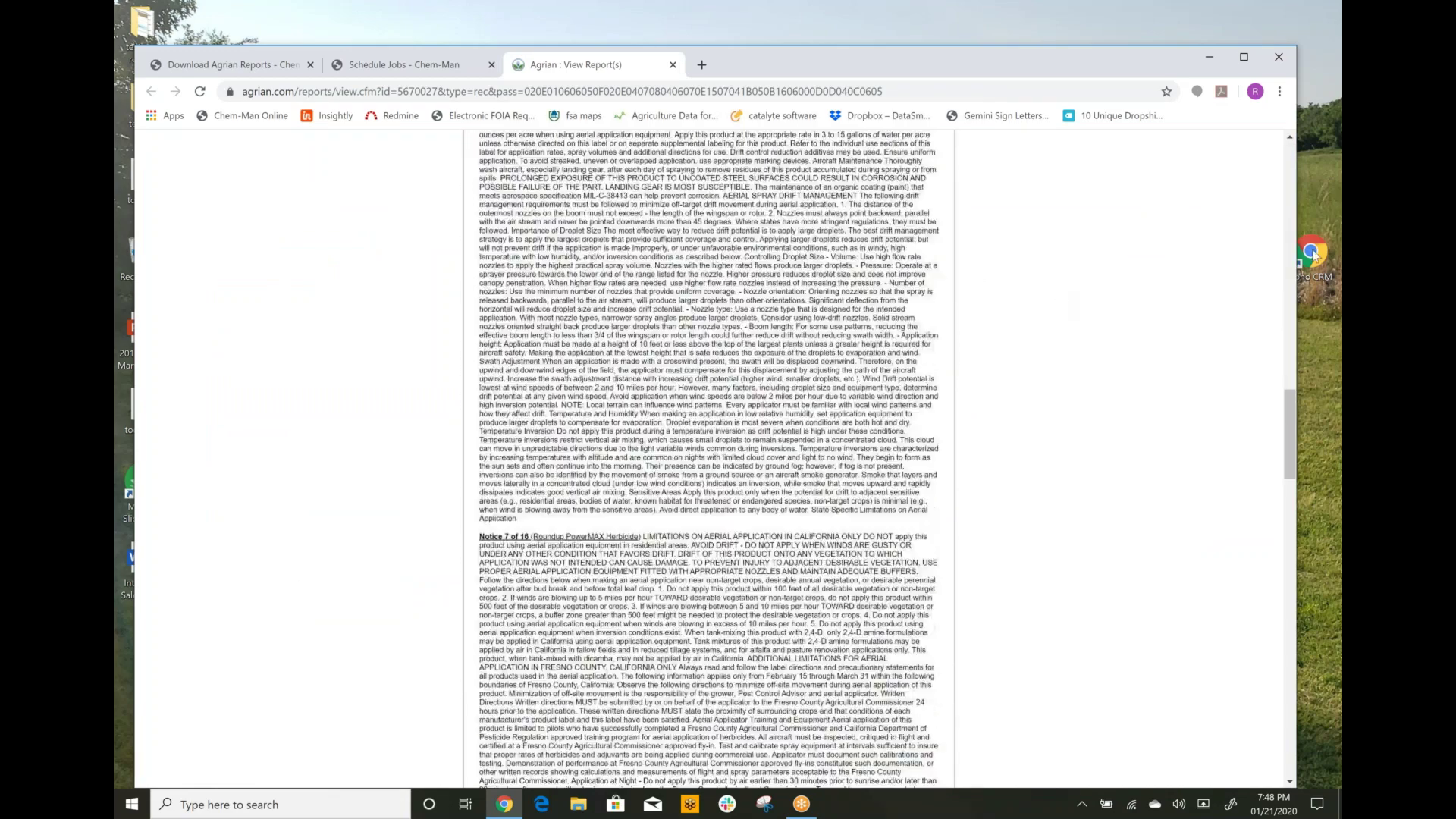
left_click_drag(1286, 426, 1286, 181)
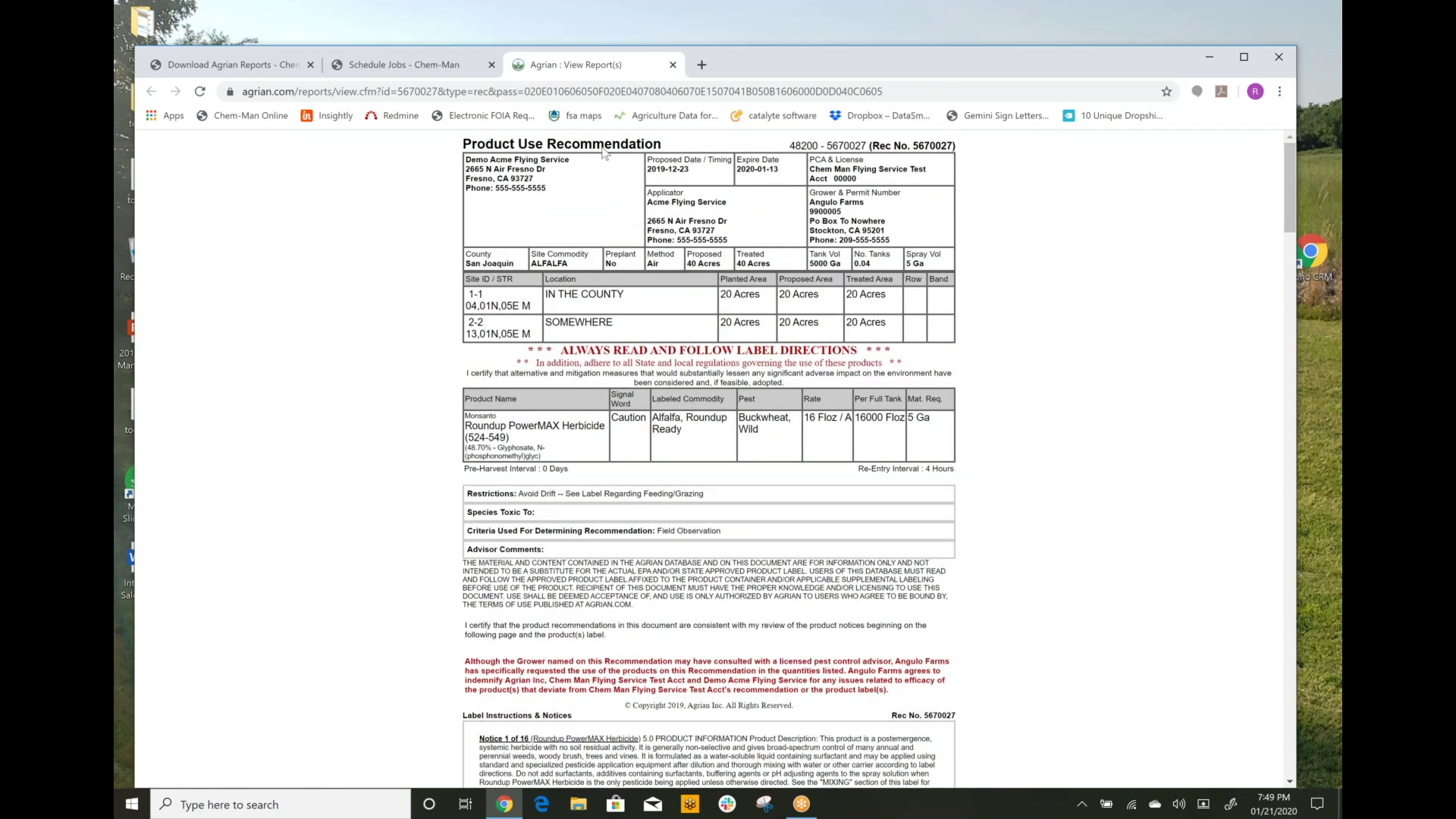
left_click(673, 65)
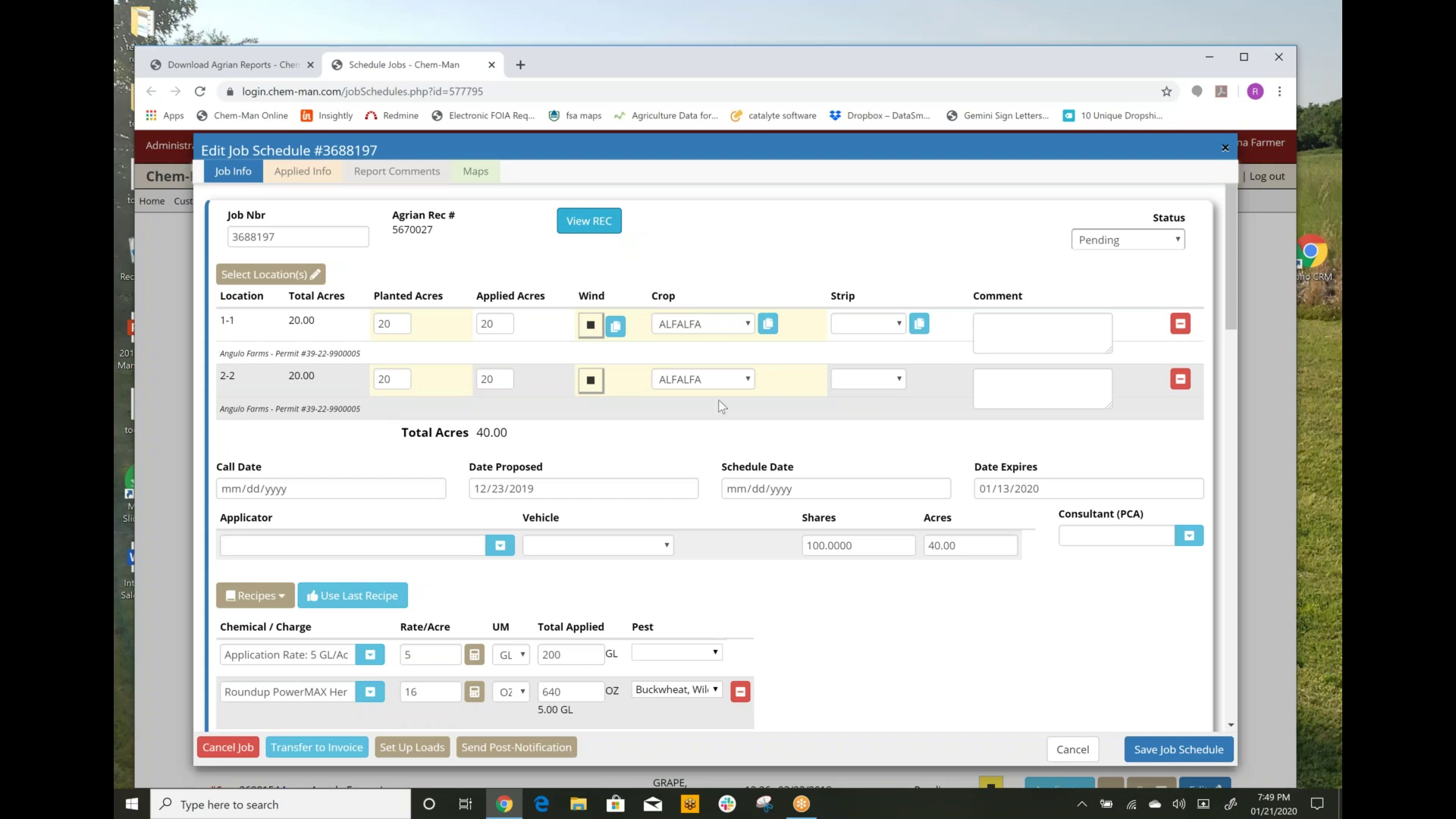
Assign the first listed applicator to the new Angulo Farms job and check the loader worksheet setup.
scroll(811, 537, "down", 2)
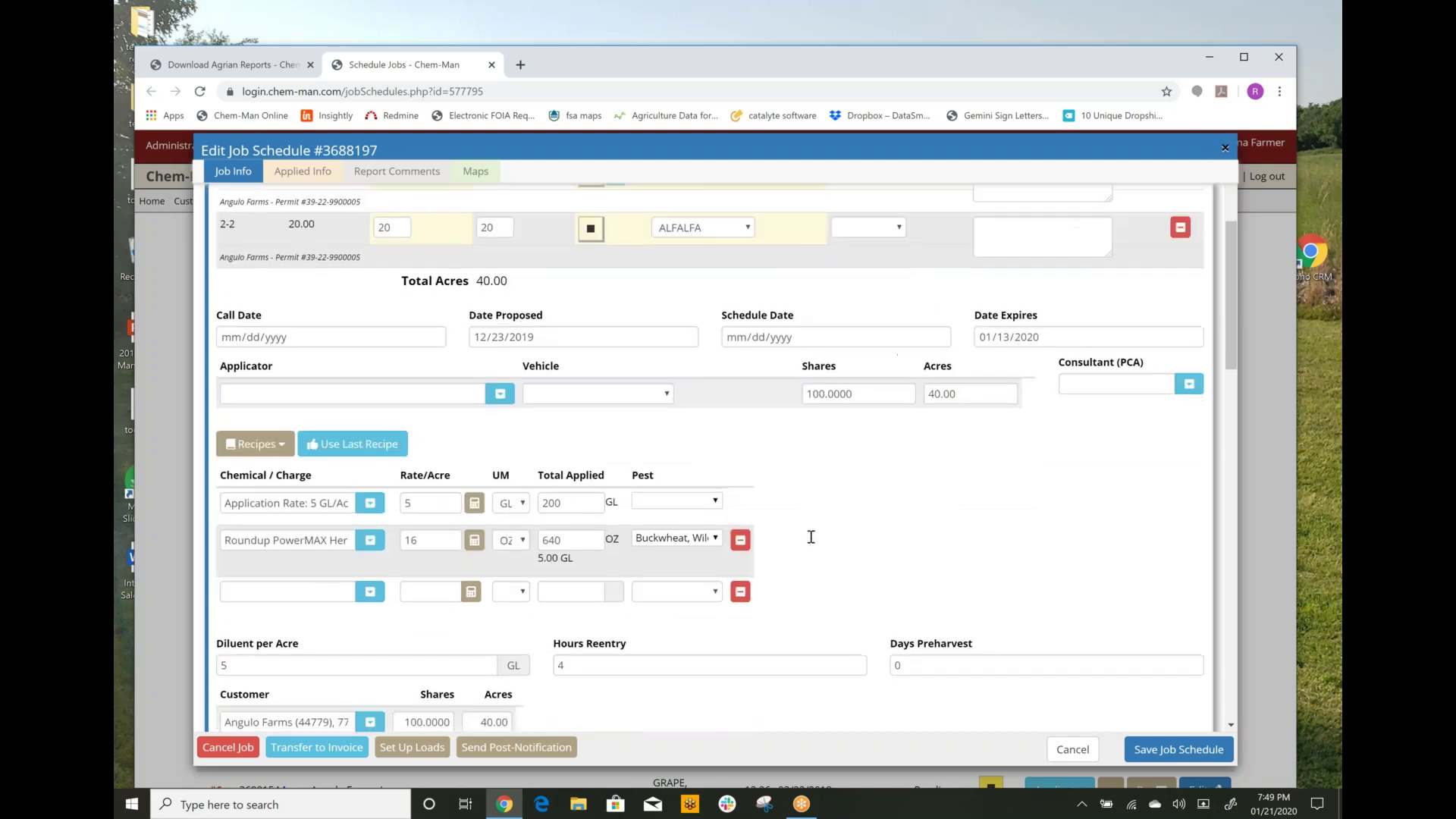
left_click(500, 394)
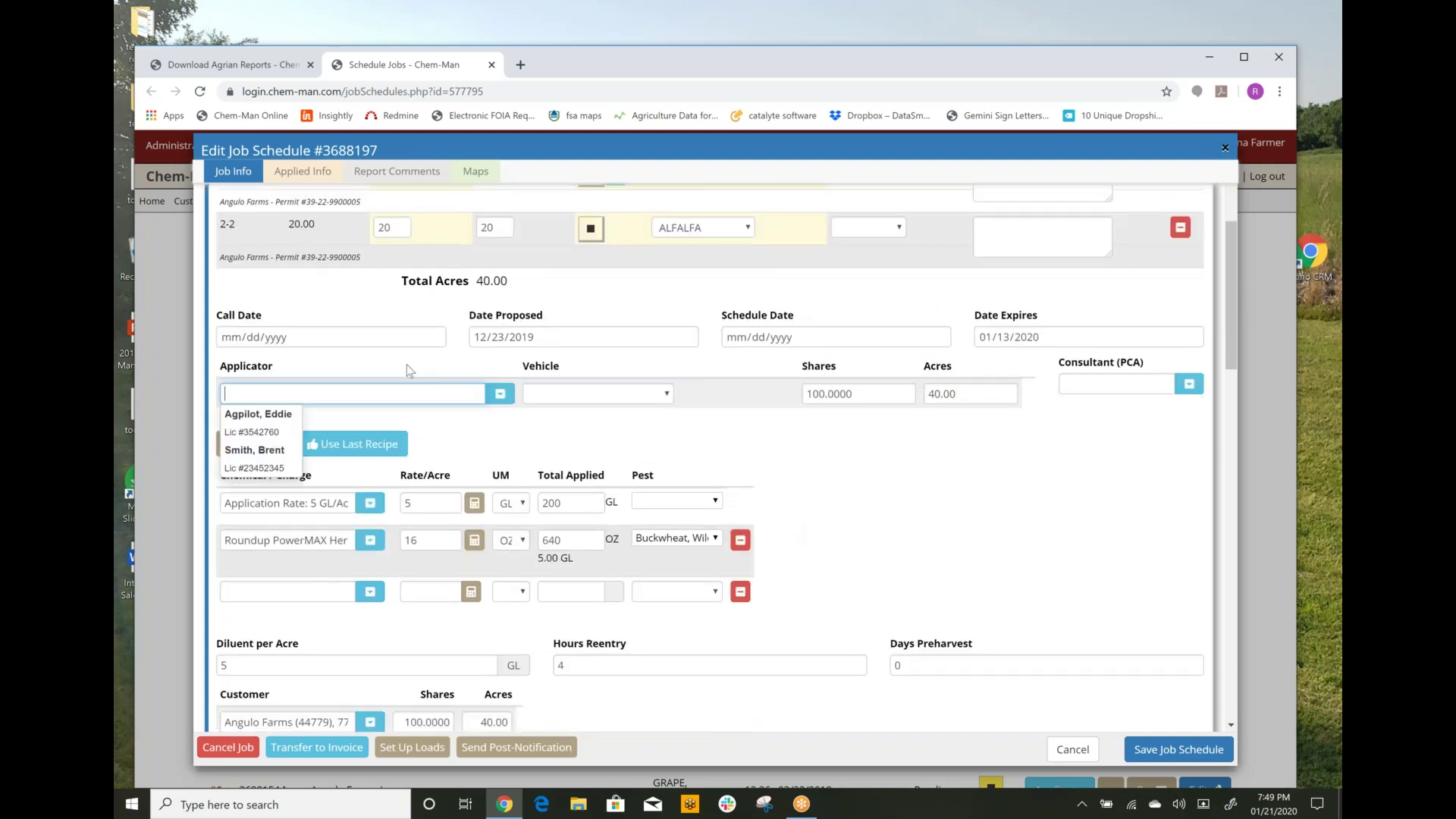
left_click(276, 430)
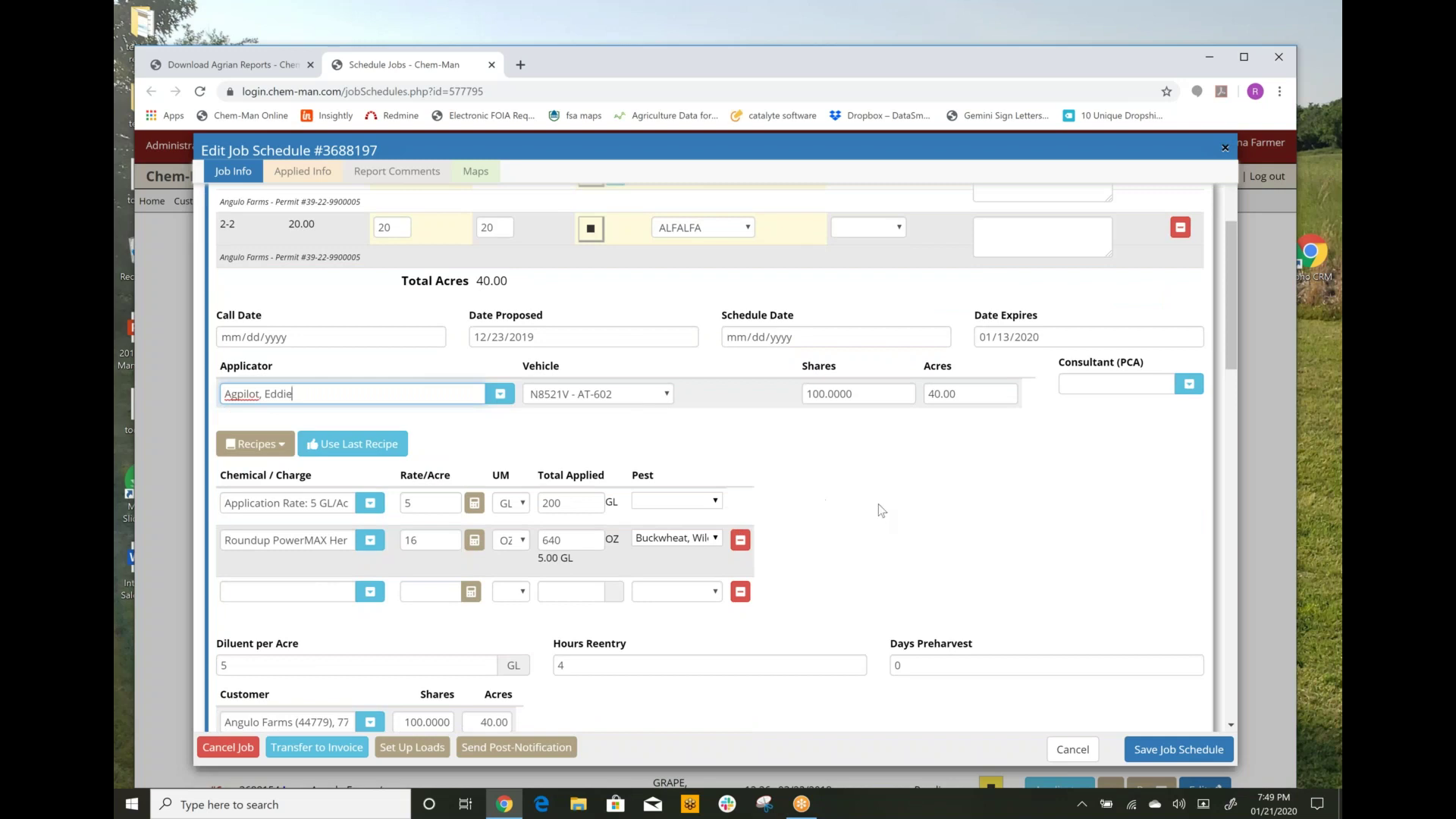
scroll(868, 497, "down", 2)
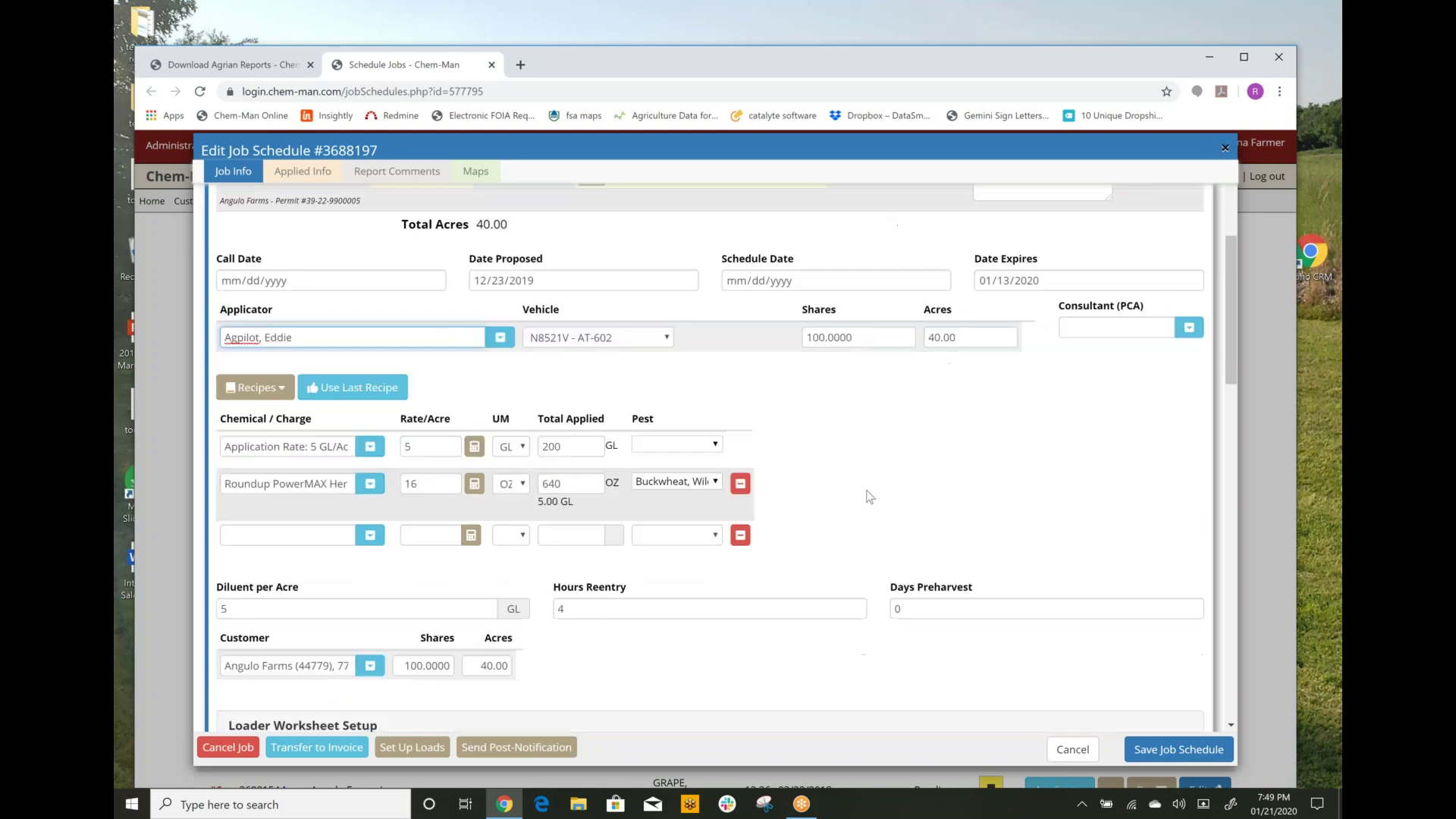
scroll(868, 497, "down", 1)
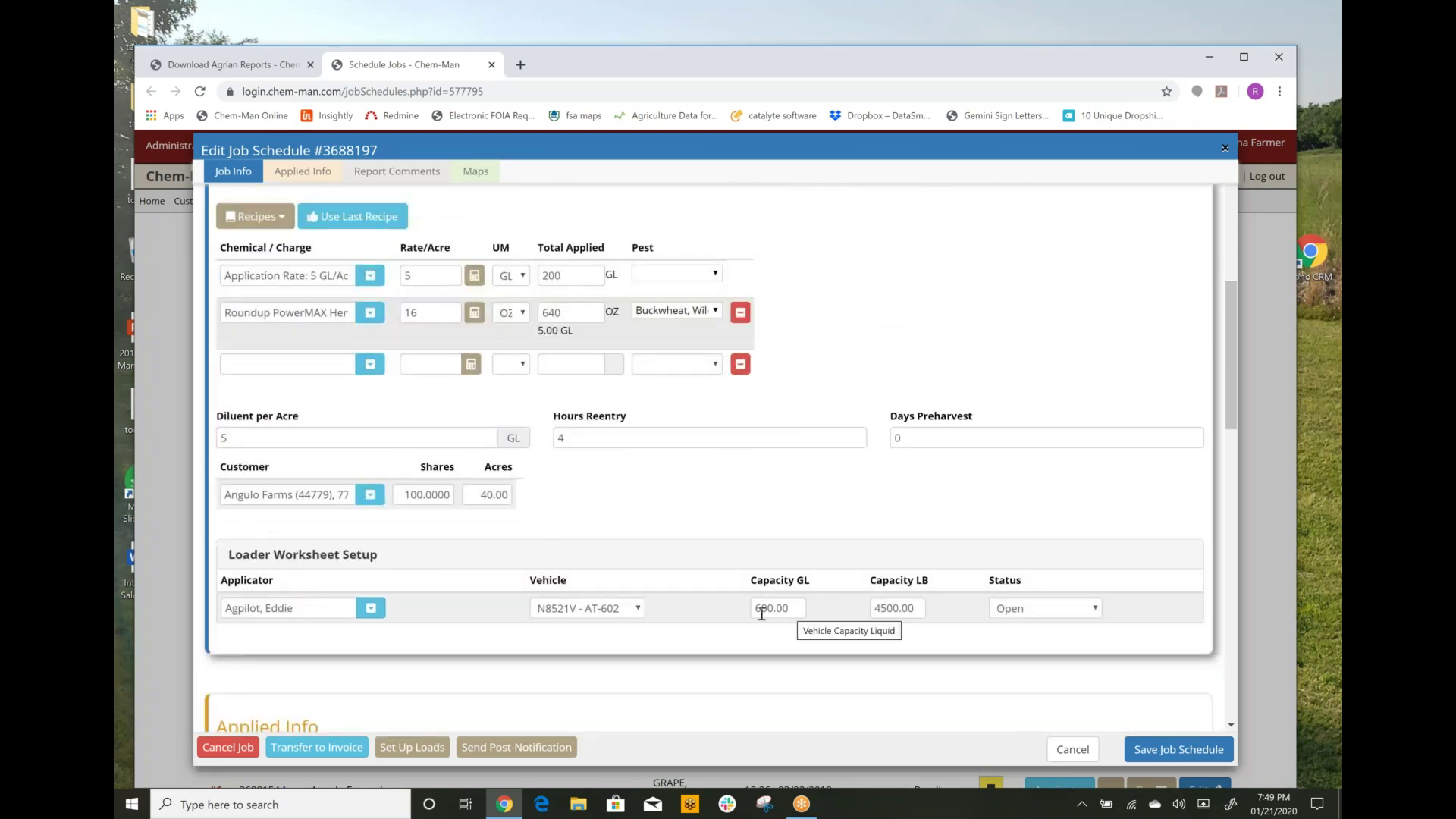
Review the new Angulo Farms job's chemical rates and loader worksheet setup, and save the job schedule.
scroll(948, 342, "up", 2)
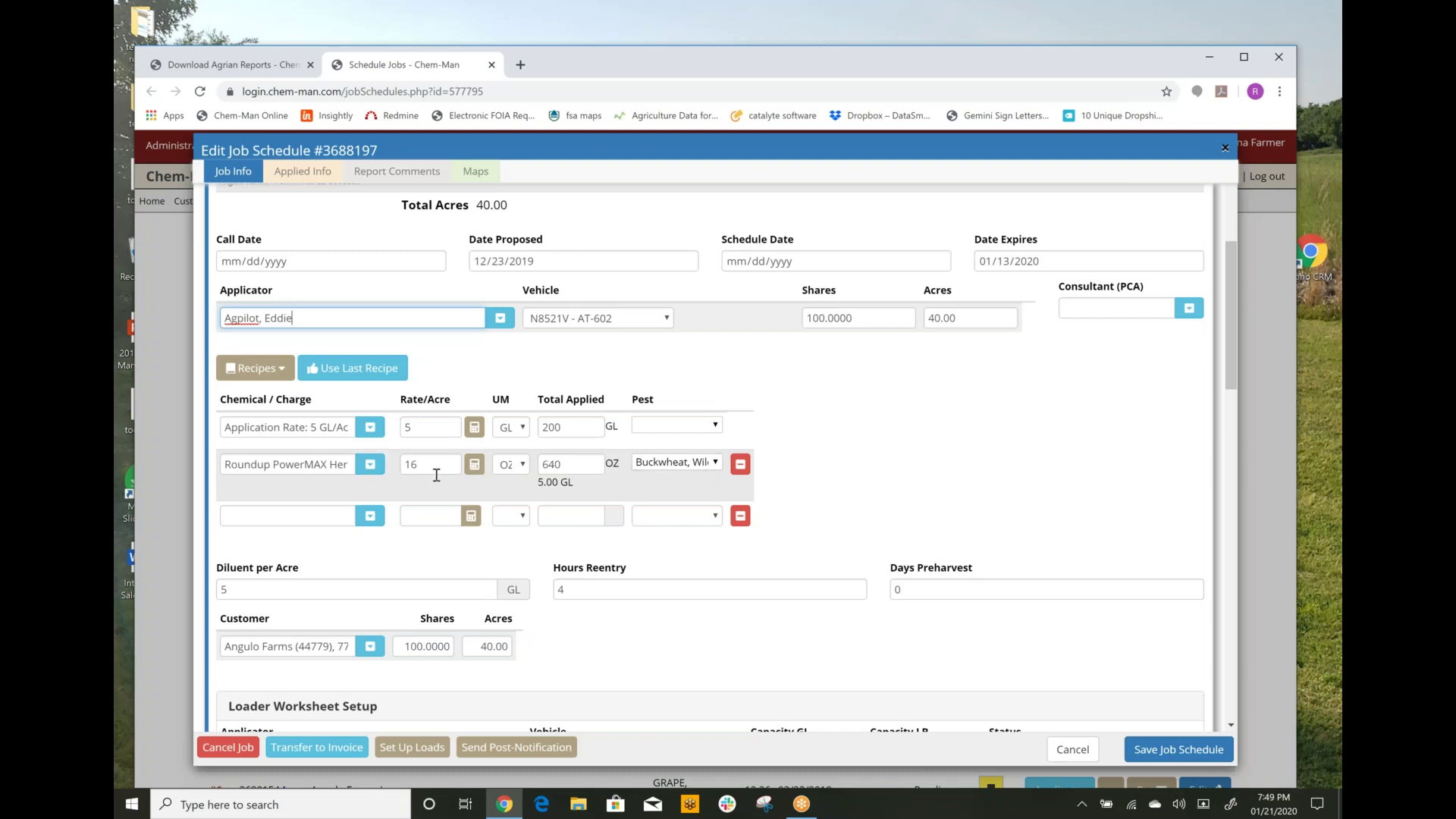
scroll(997, 436, "down", 1)
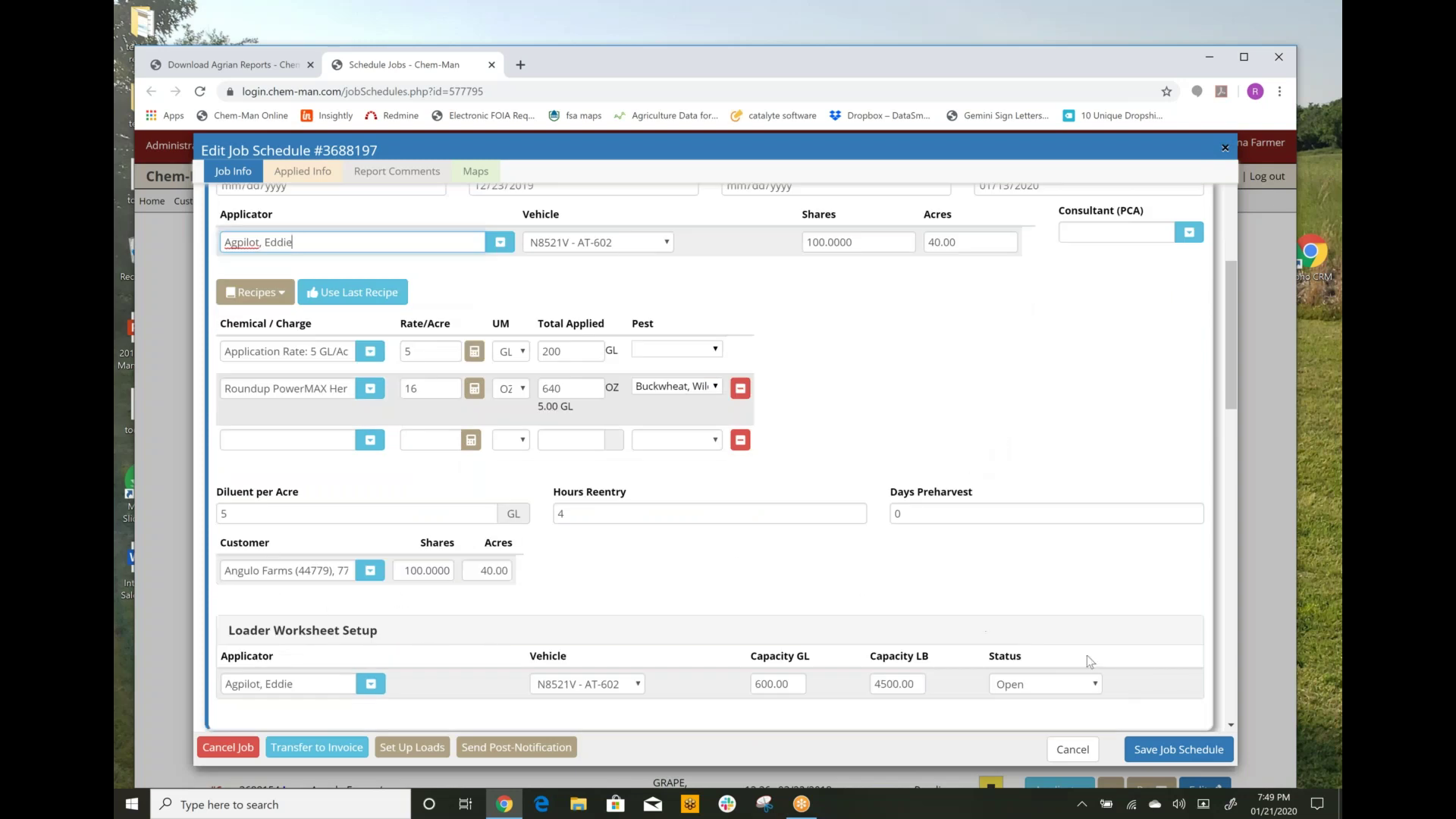
left_click(1175, 753)
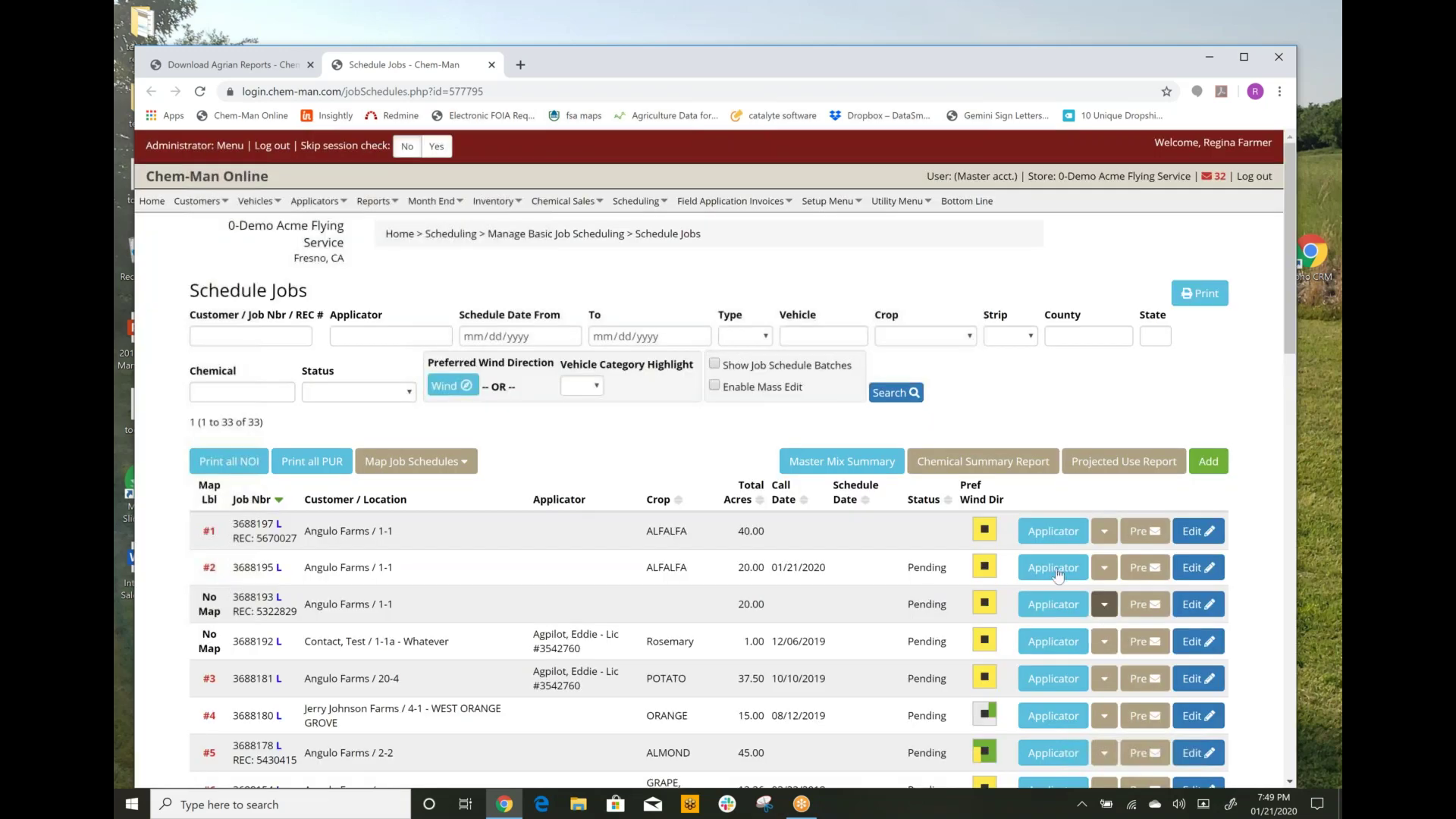
View the applicator report for the 40-acre Angulo Farms job, check its load details and map, and close it.
left_click(1056, 536)
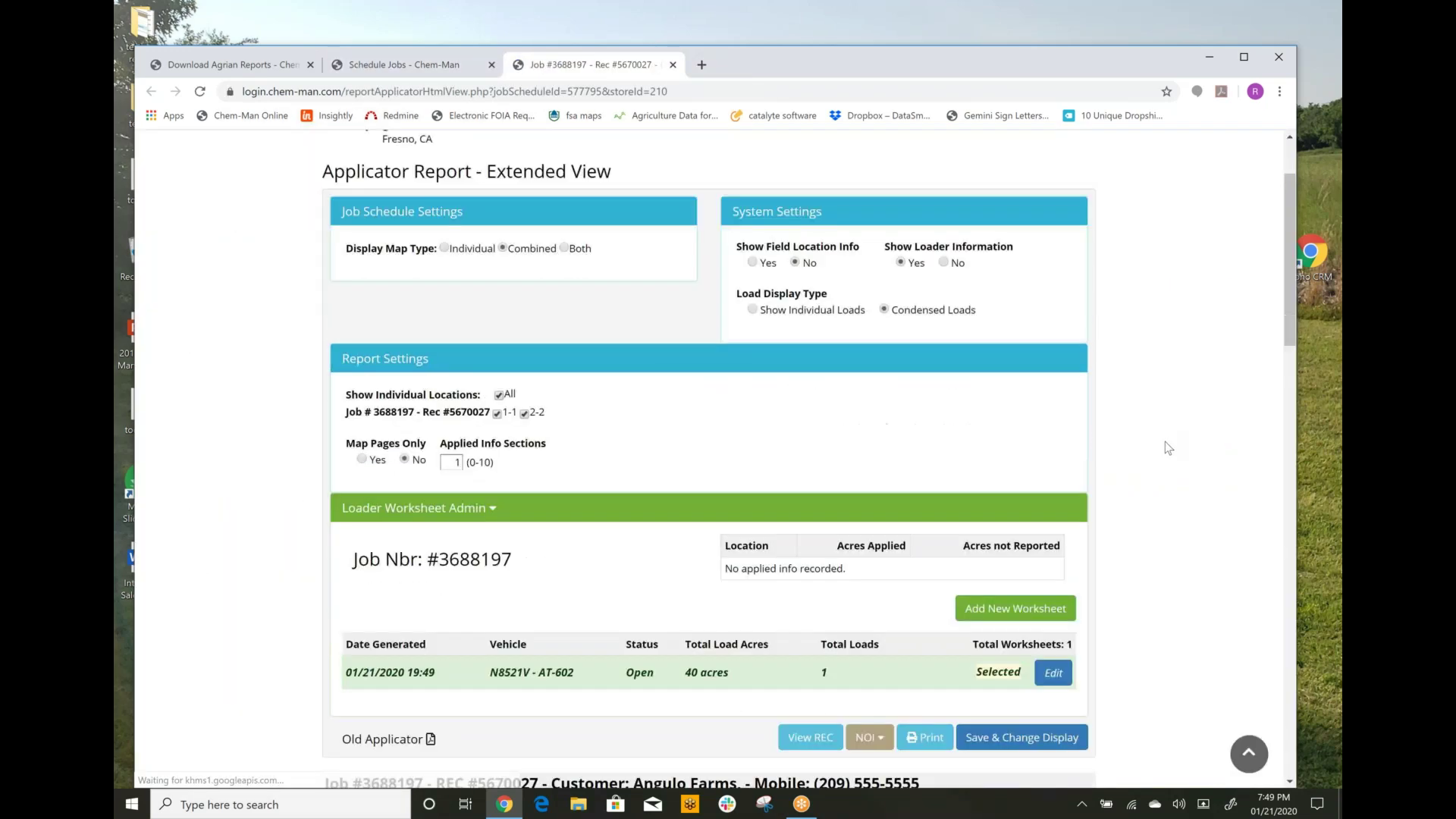
scroll(1165, 441, "down", 5)
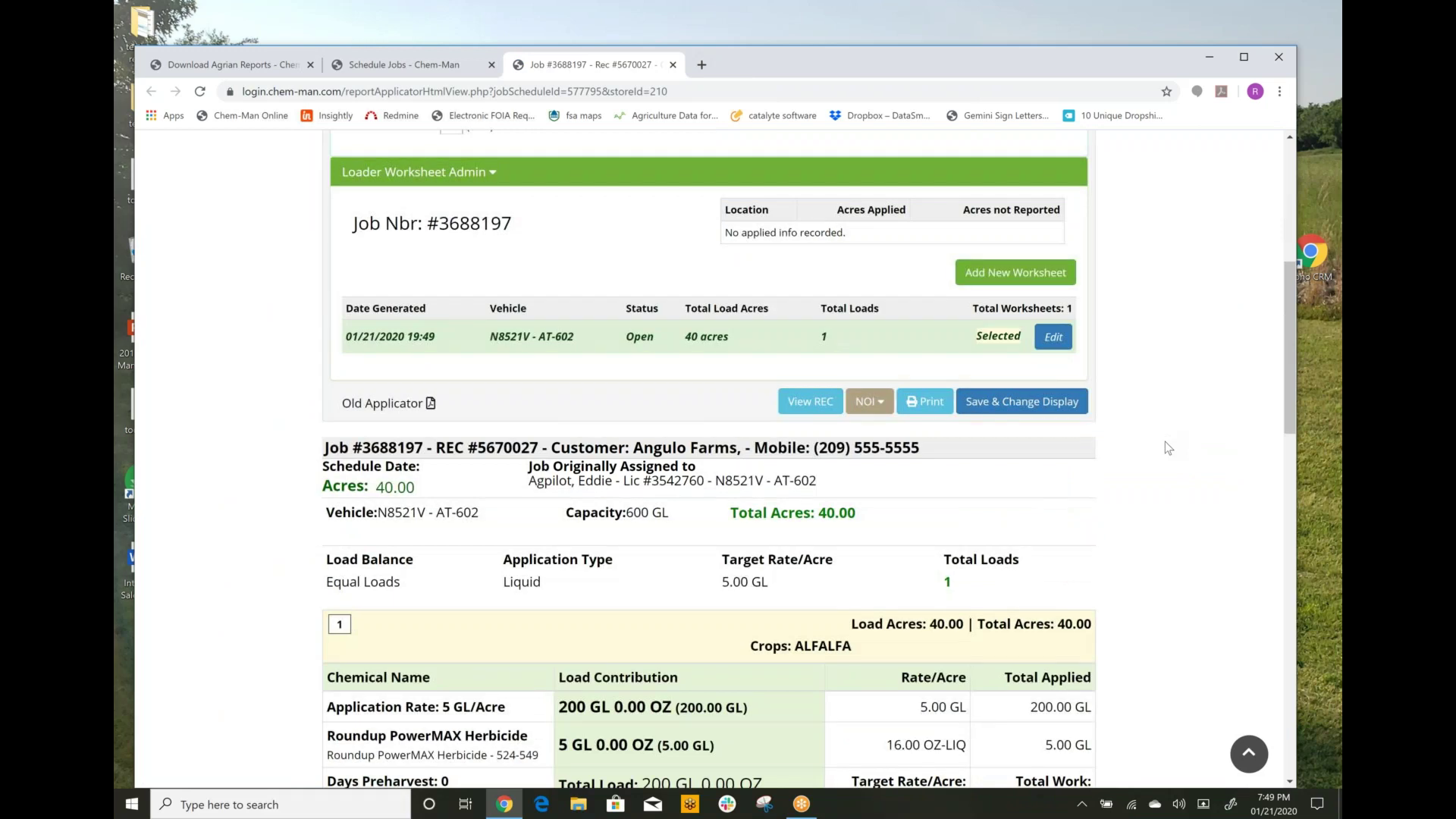
scroll(1165, 442, "down", 2)
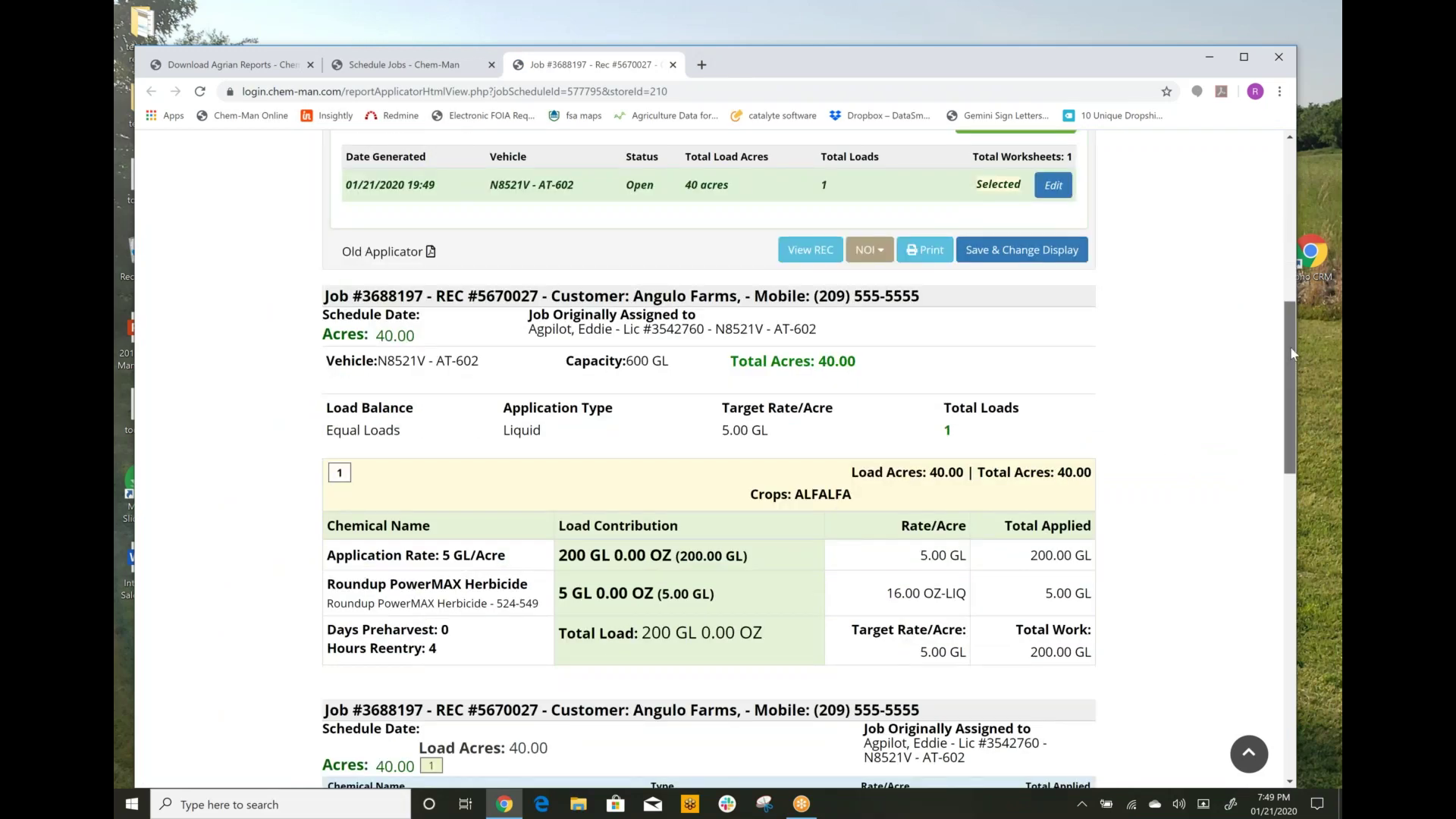
mouse_move(1290, 349)
left_mouse_down()
mouse_move(1299, 616)
mouse_move(1321, 274)
mouse_move(1340, 460)
mouse_move(1339, 424)
left_mouse_up()
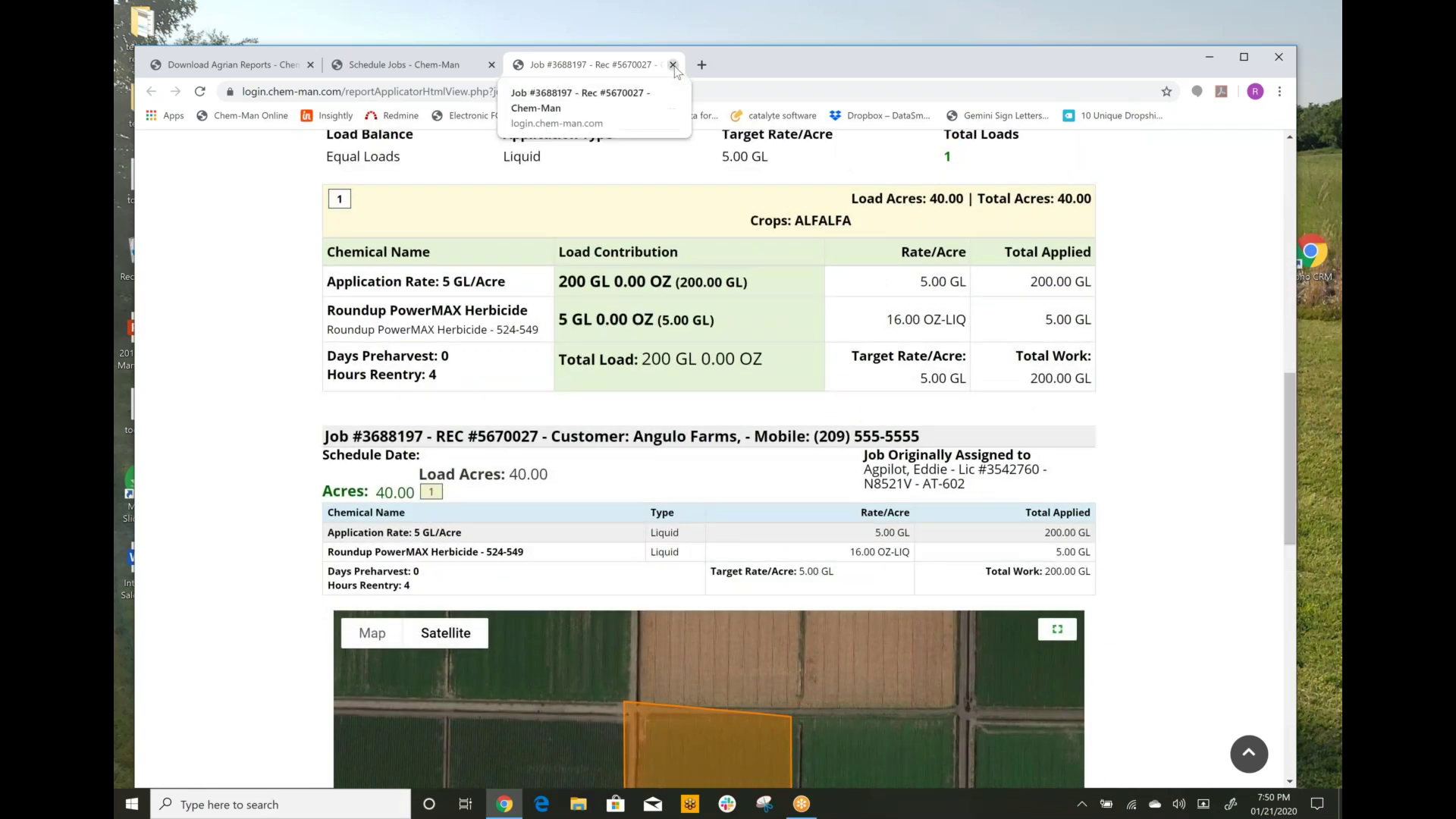
left_click(673, 64)
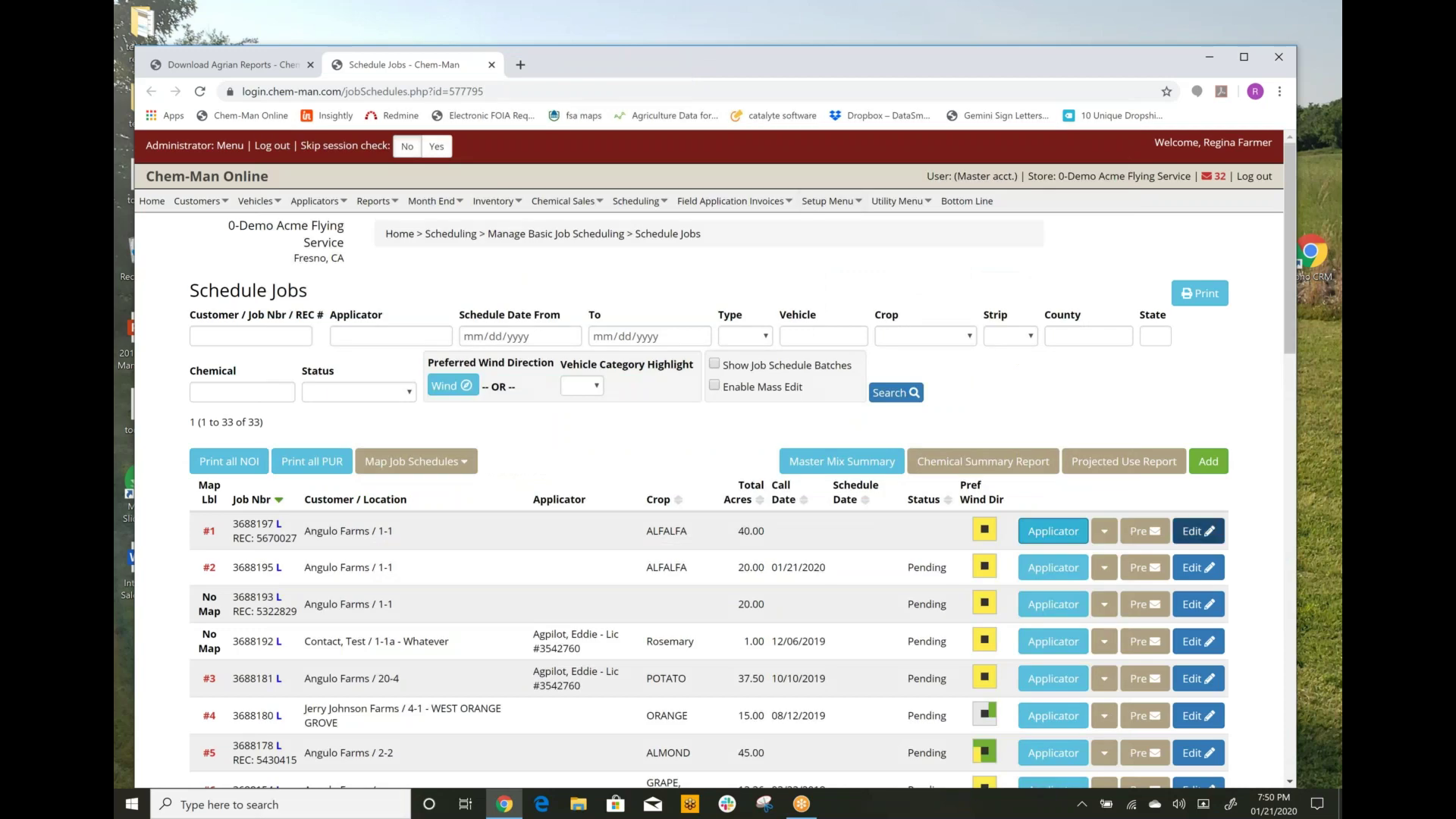
Record the first listed applicator and application date 01/21/2020 in the applied info of the 40-acre Angulo Farms job.
left_click(1199, 531)
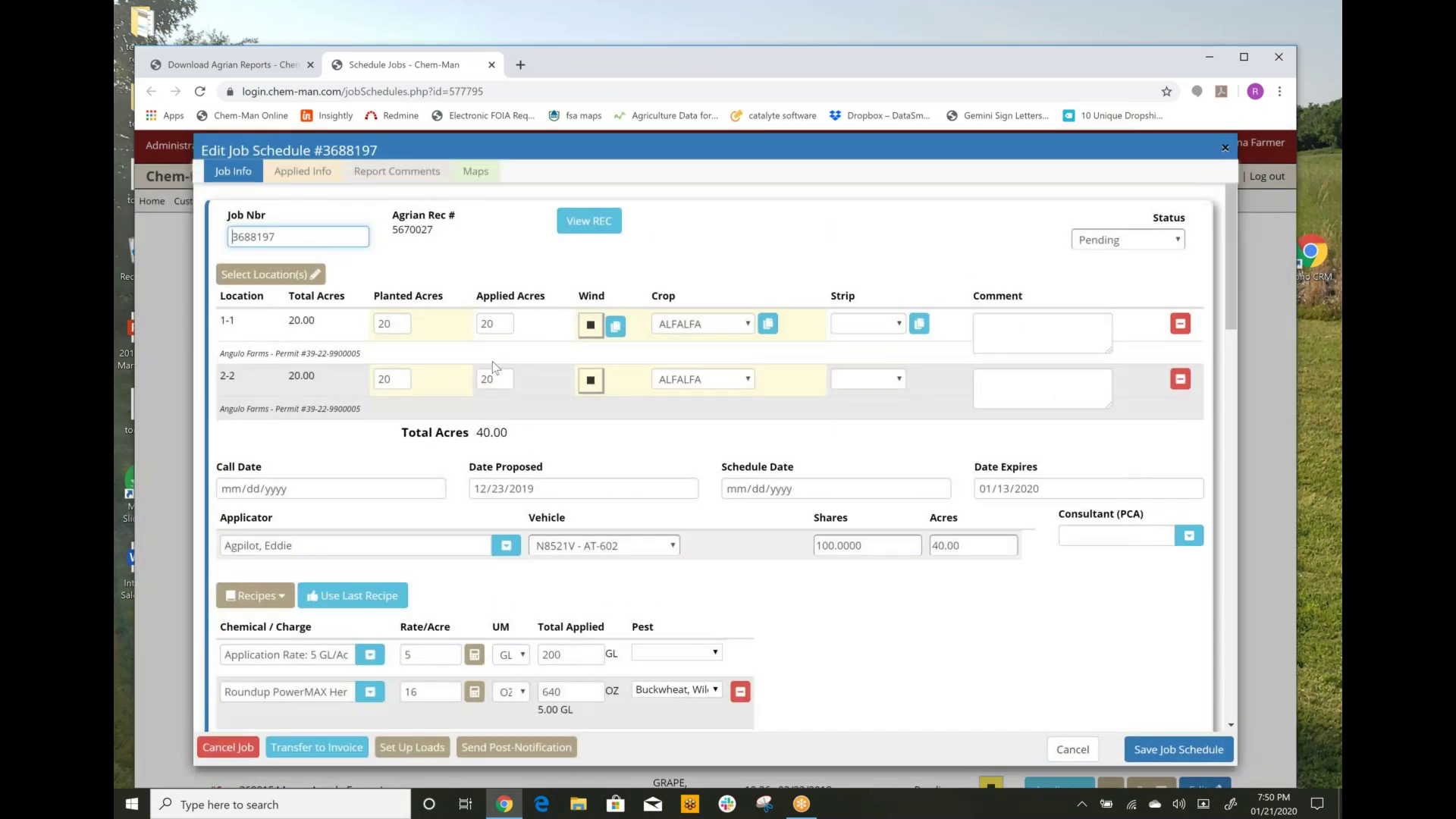
left_click(310, 173)
left_click(311, 406)
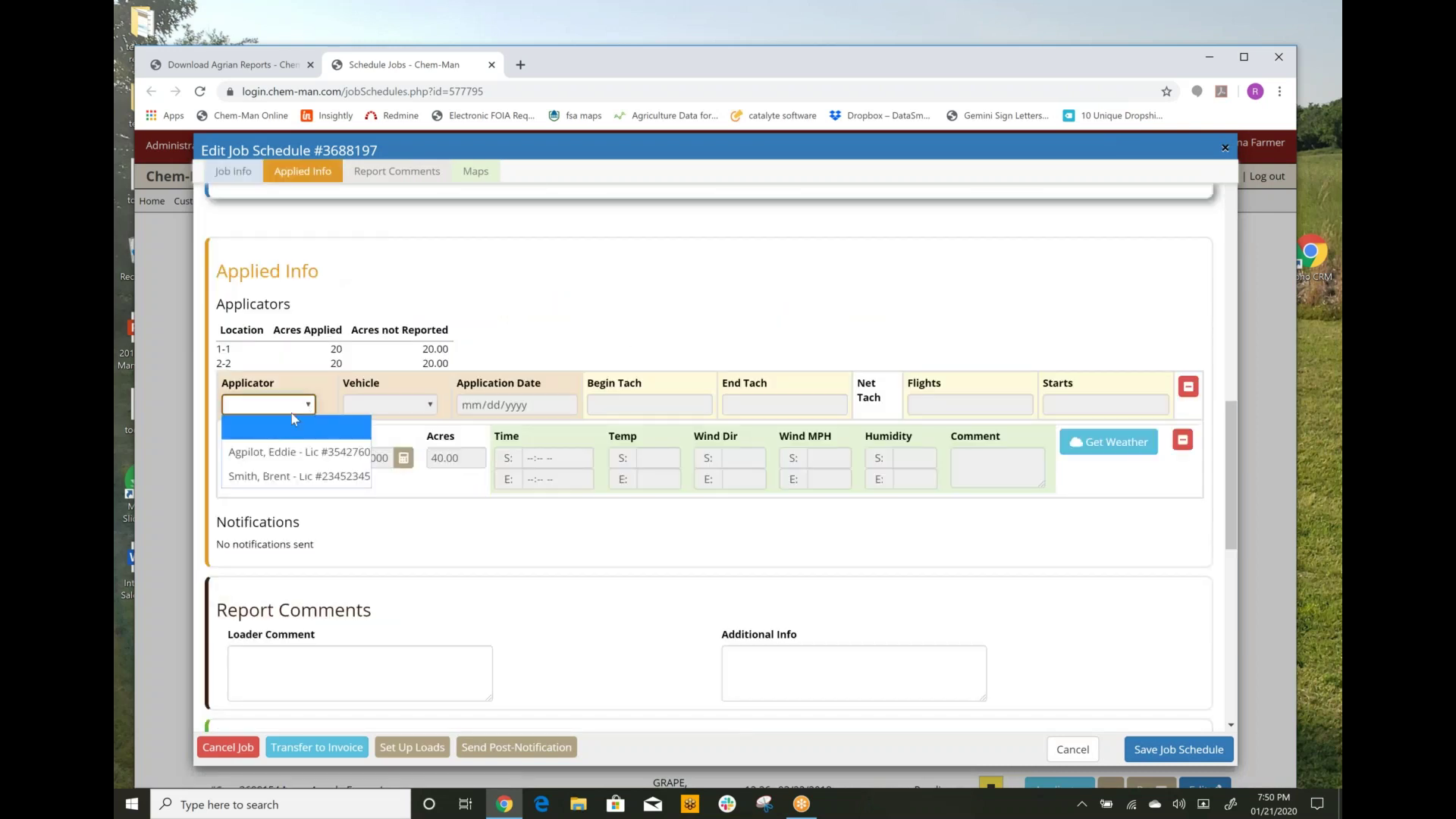
left_click(284, 454)
left_click(566, 405)
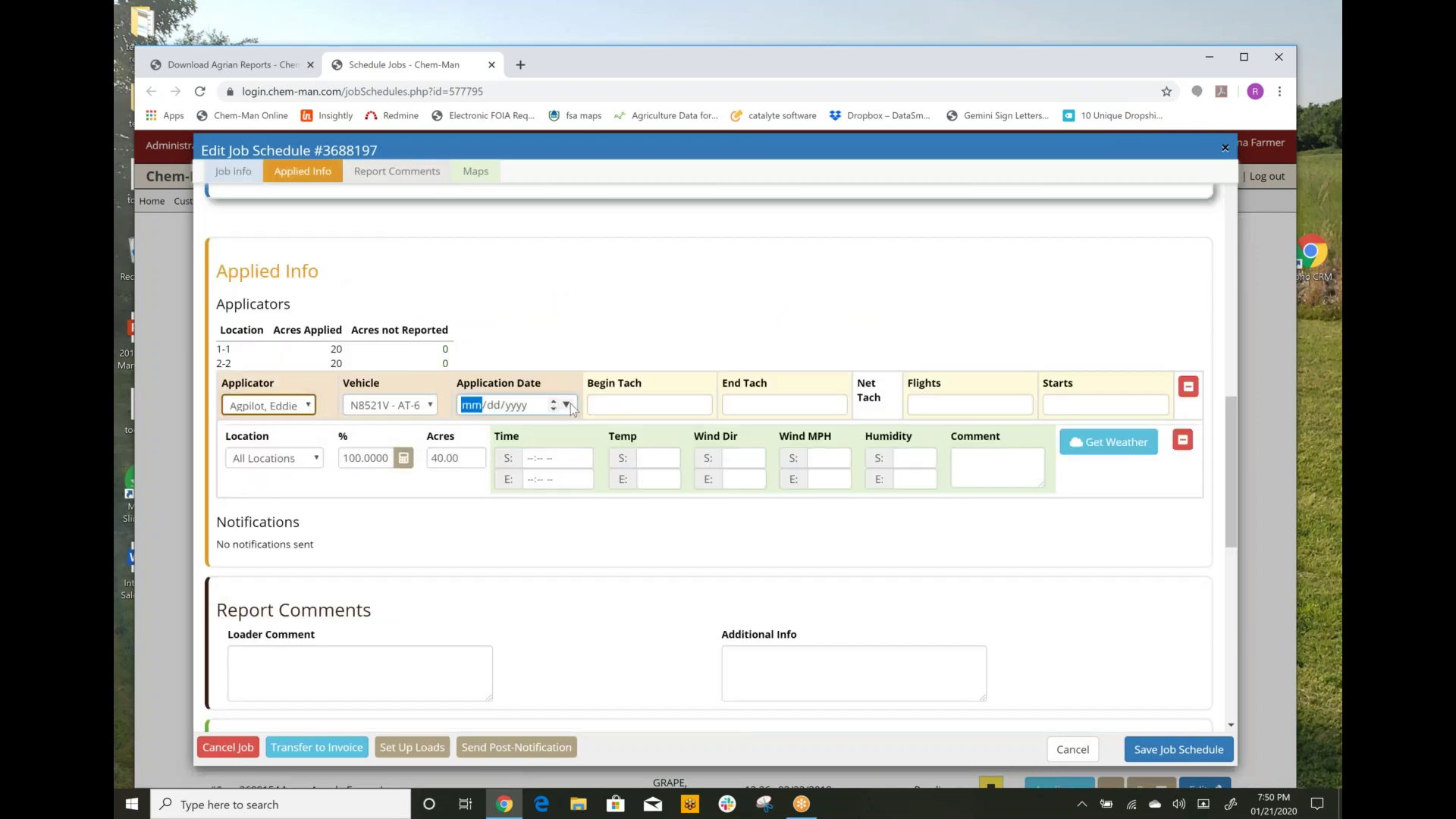
left_click(530, 559)
Enter a begin tach of 2002, end tach of 2003, 3 flights and 1 start for the application.
left_click(628, 410)
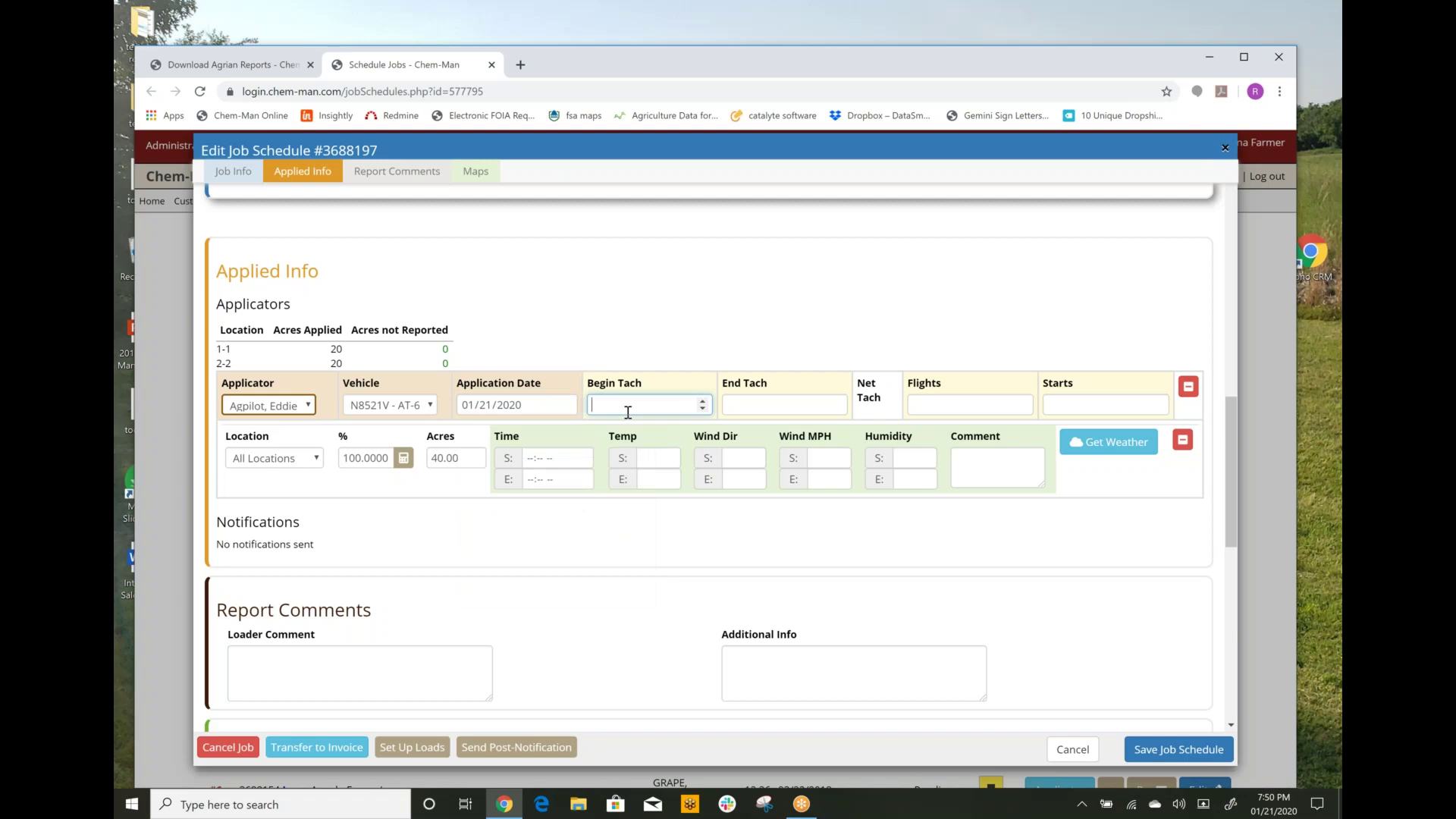
key("Tab")
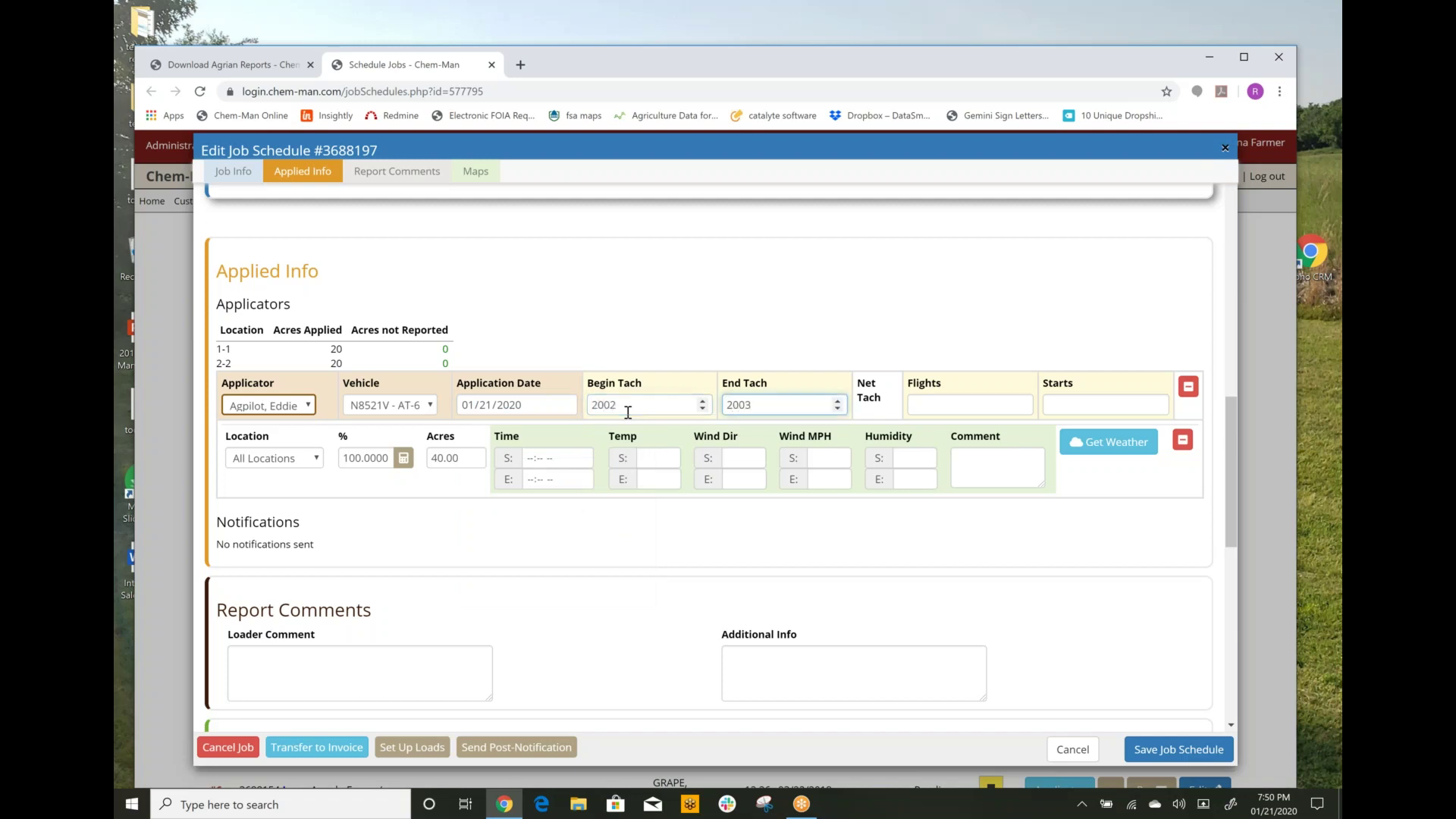
key("Tab")
key("Tab")
type("1")
key("Tab")
Set the application time from 08:00 AM to 09:30 AM for all locations and try to retrieve the weather.
left_click(531, 463)
type("800")
key("Tab")
type("930")
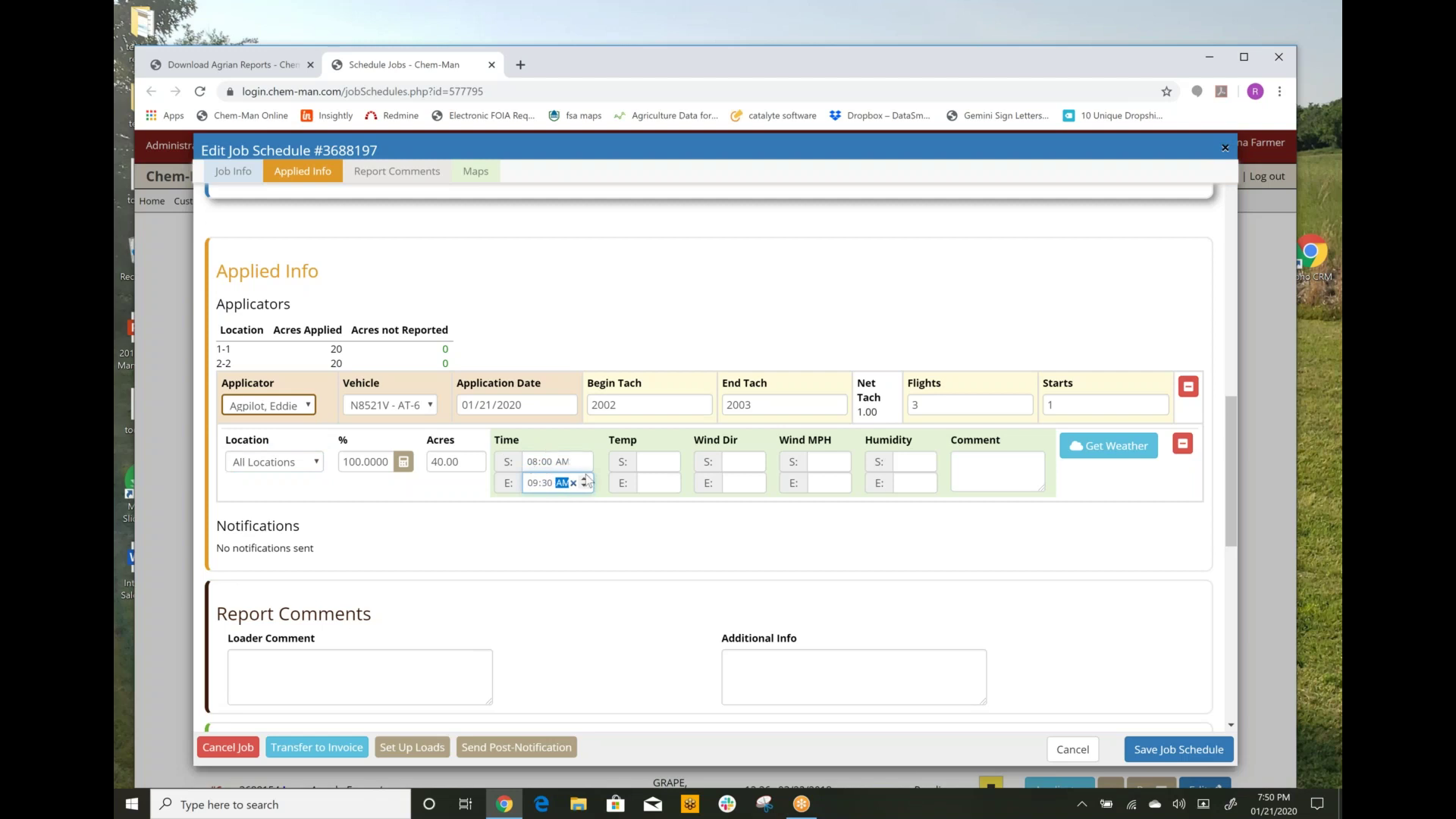
key("Tab")
left_click(1109, 446)
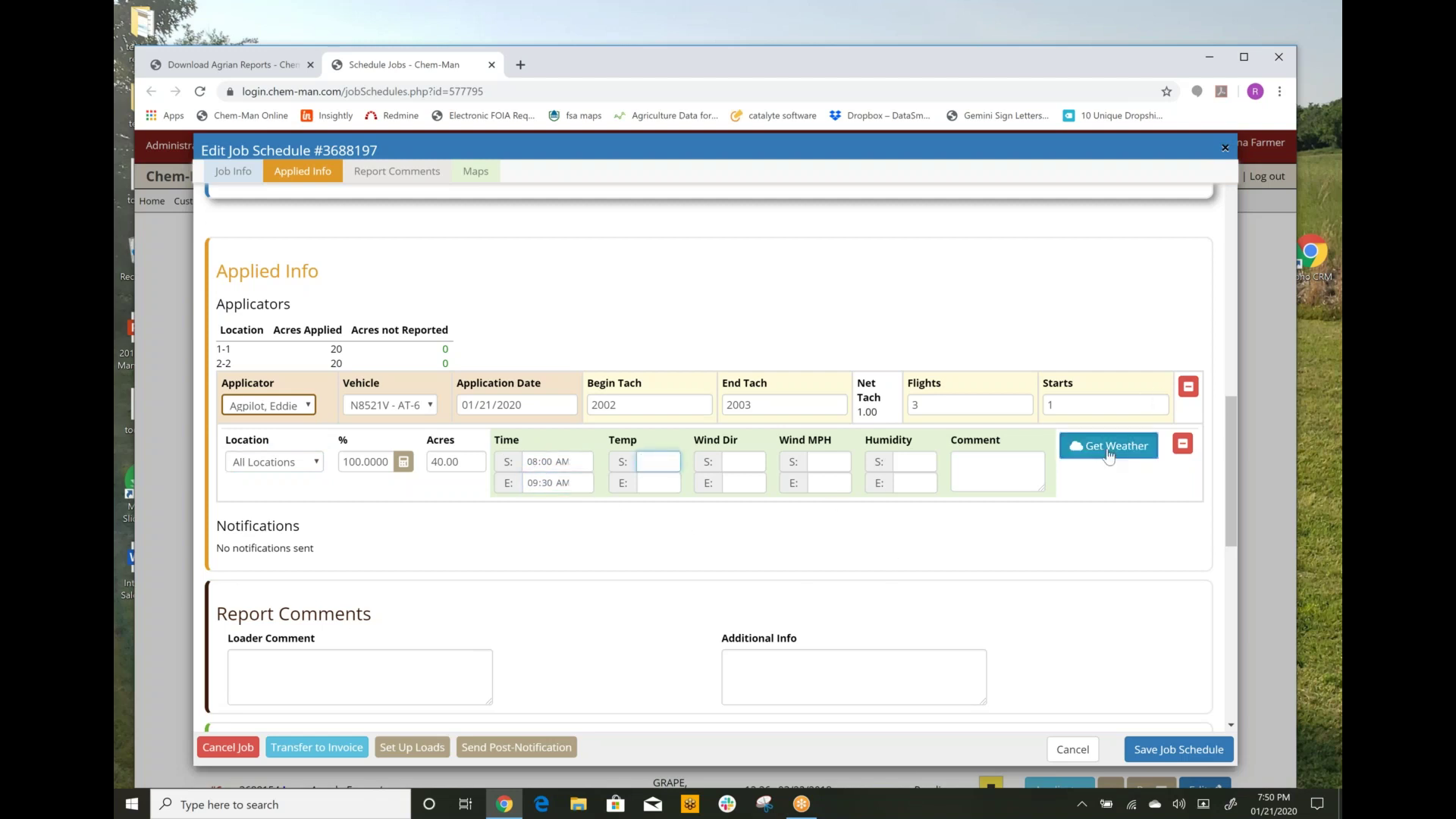
left_click(867, 433)
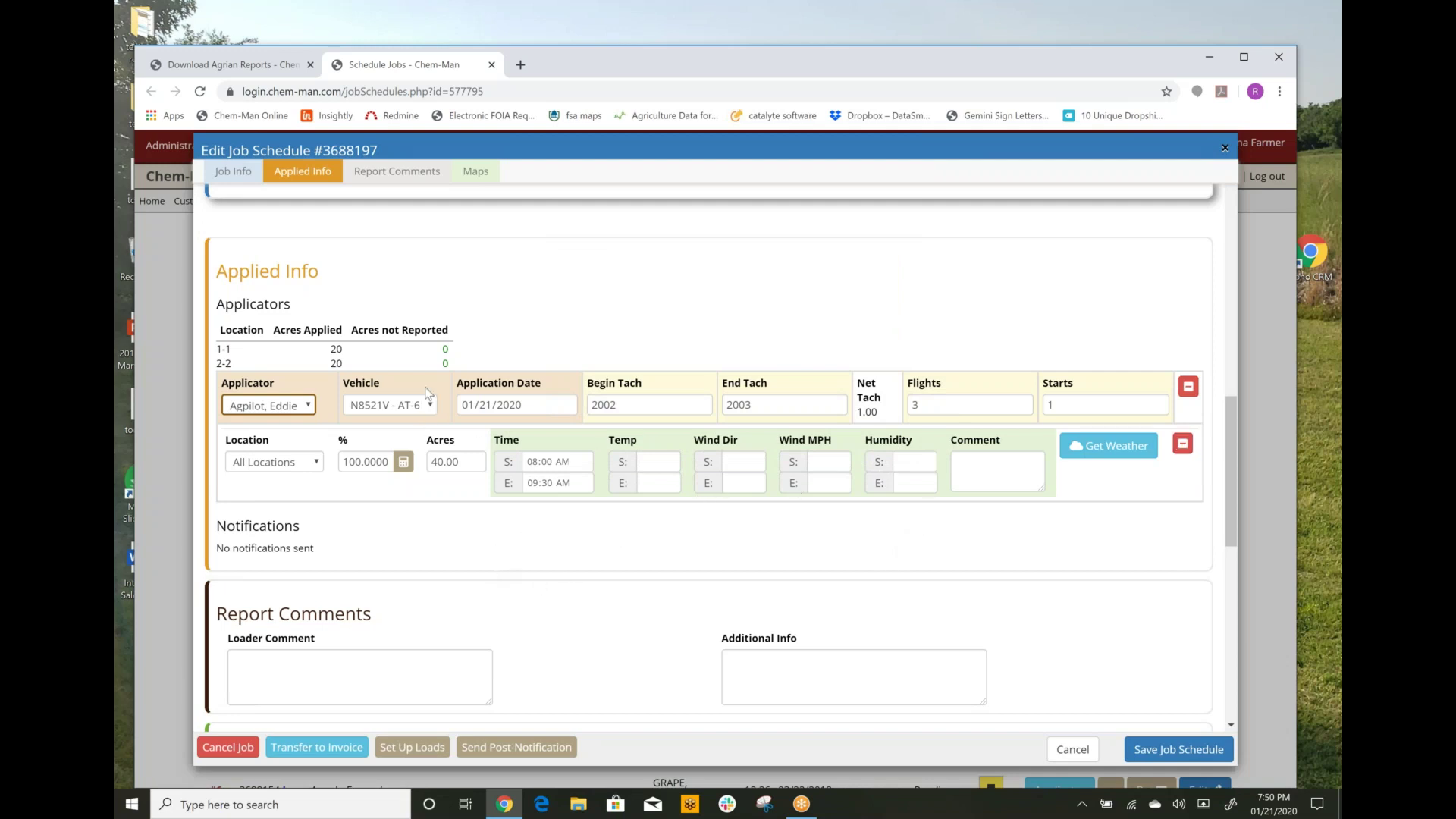
Transfer the completed job to invoice and send the field application notification to Angulo Farms.
left_click(317, 748)
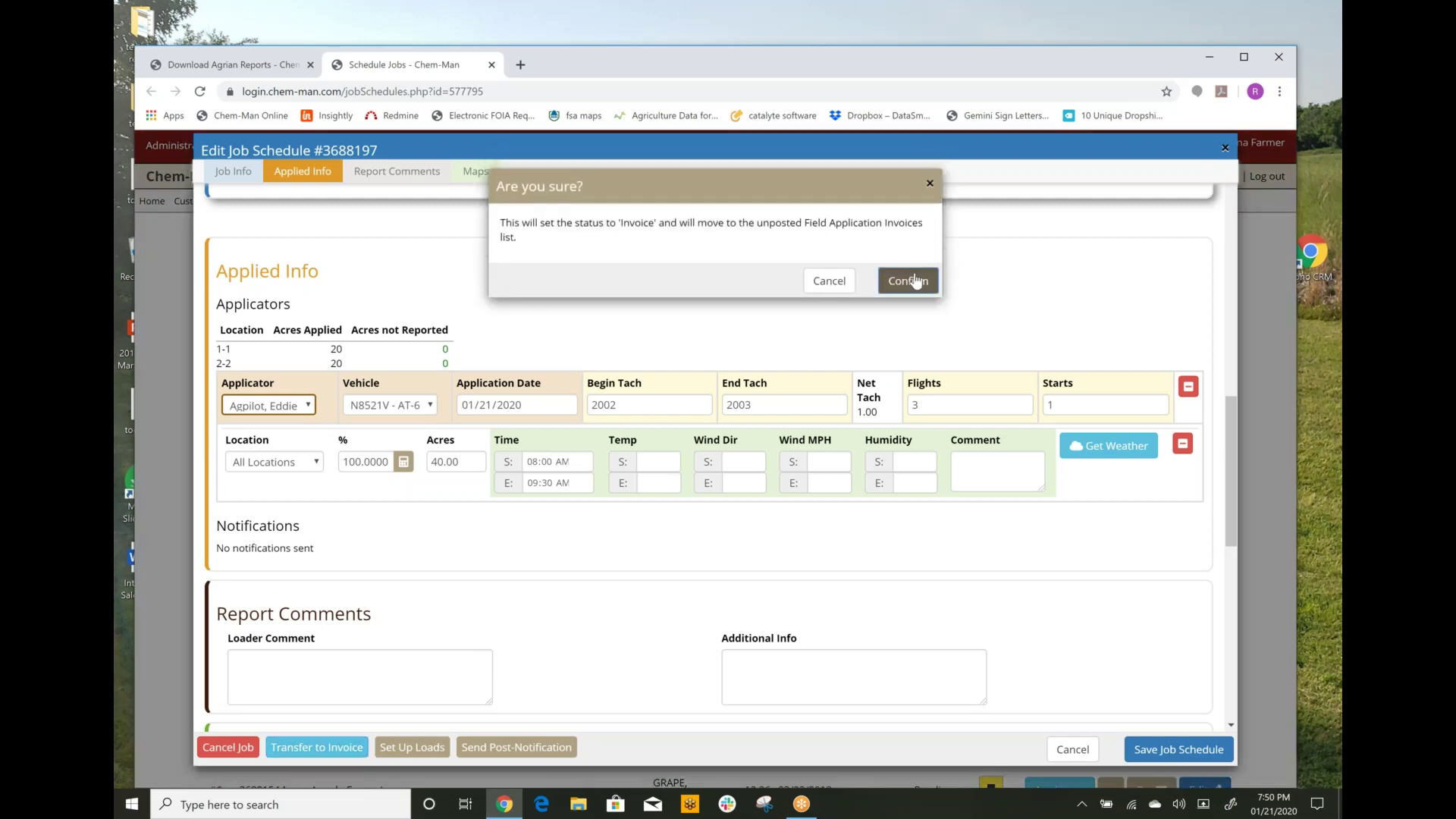
left_click(909, 280)
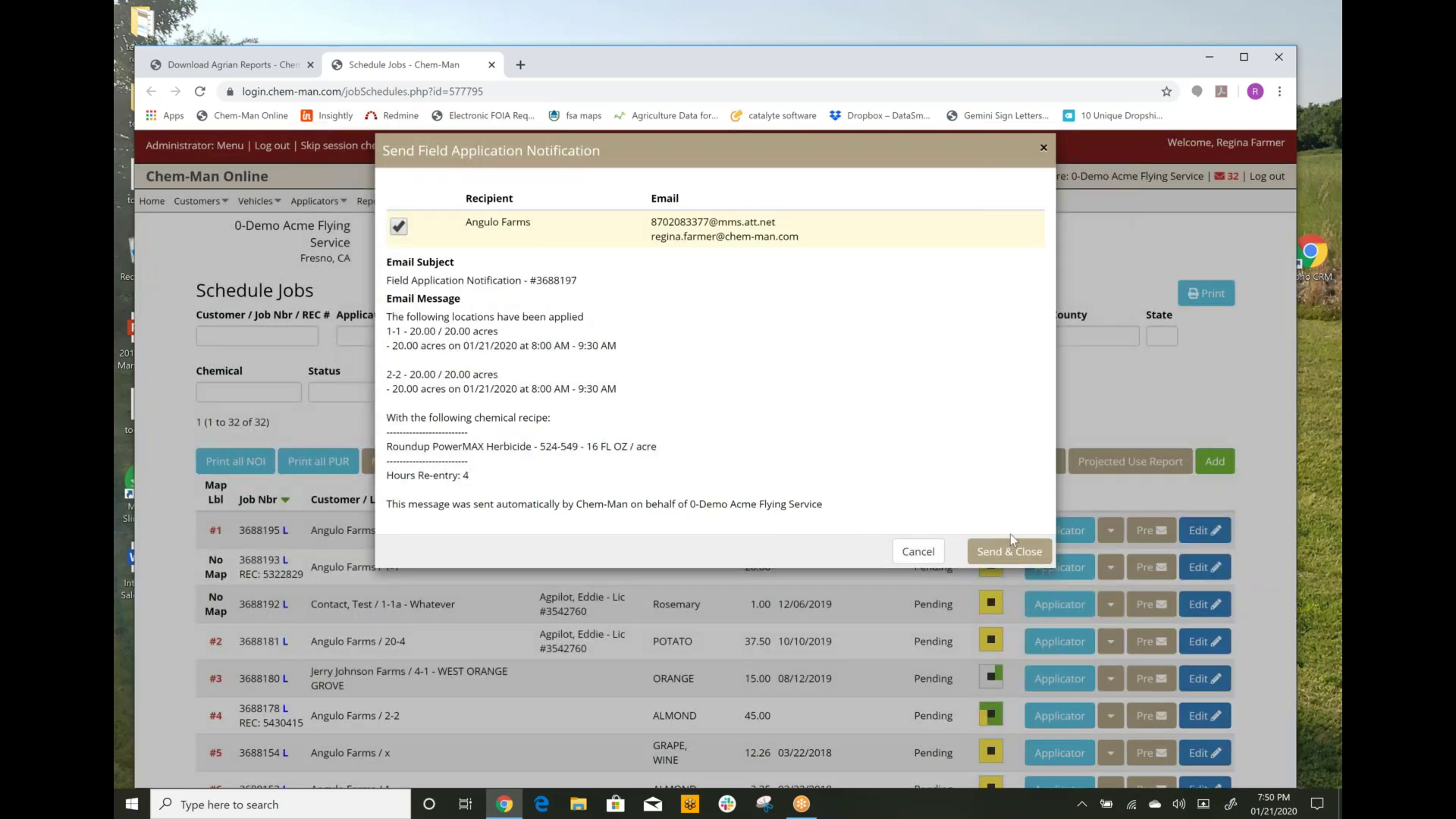
left_click(1009, 552)
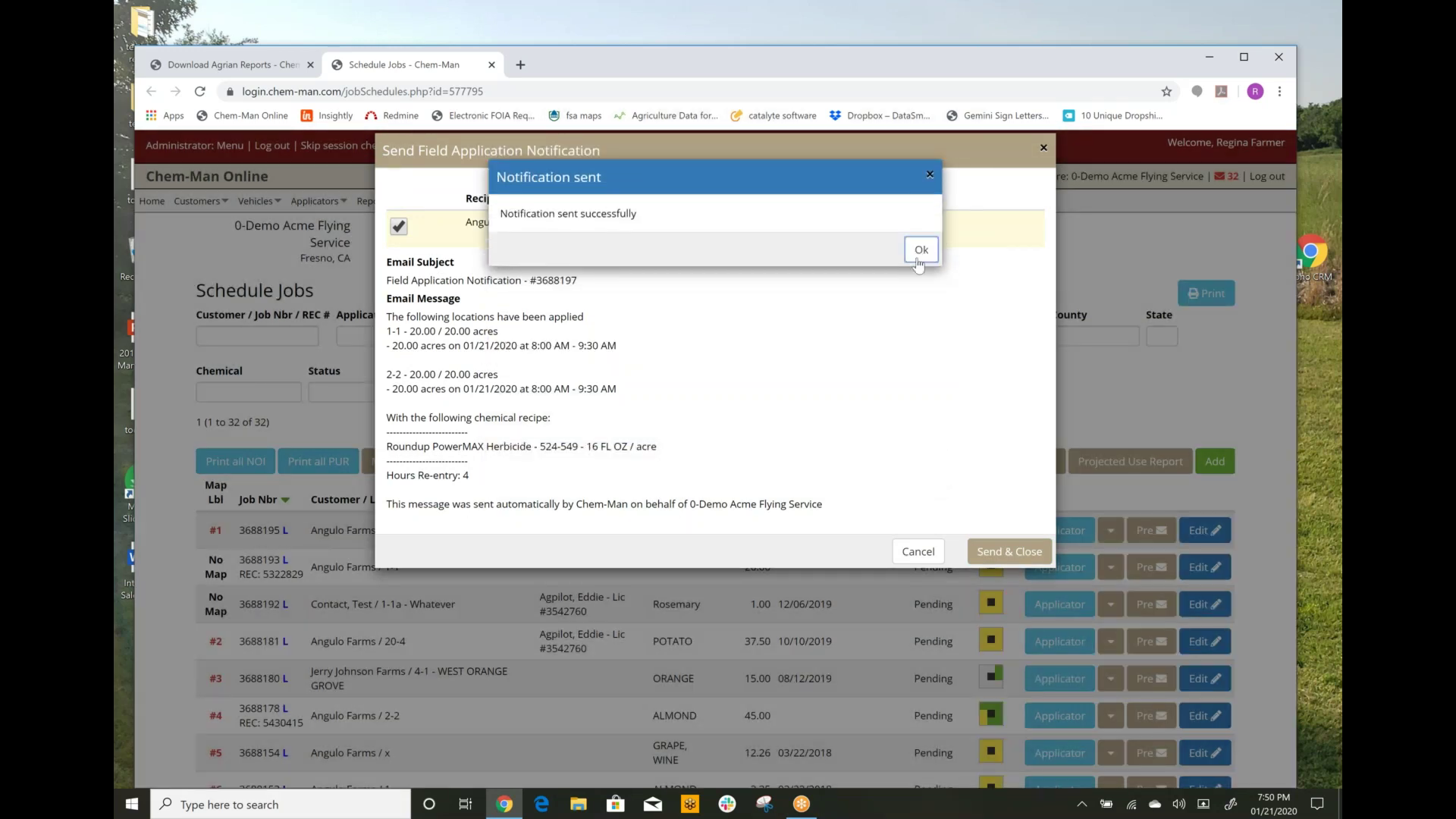
left_click(920, 251)
Print the new 40-acre Angulo Farms invoice from the unposted field application invoices and read through both pages.
left_click(730, 201)
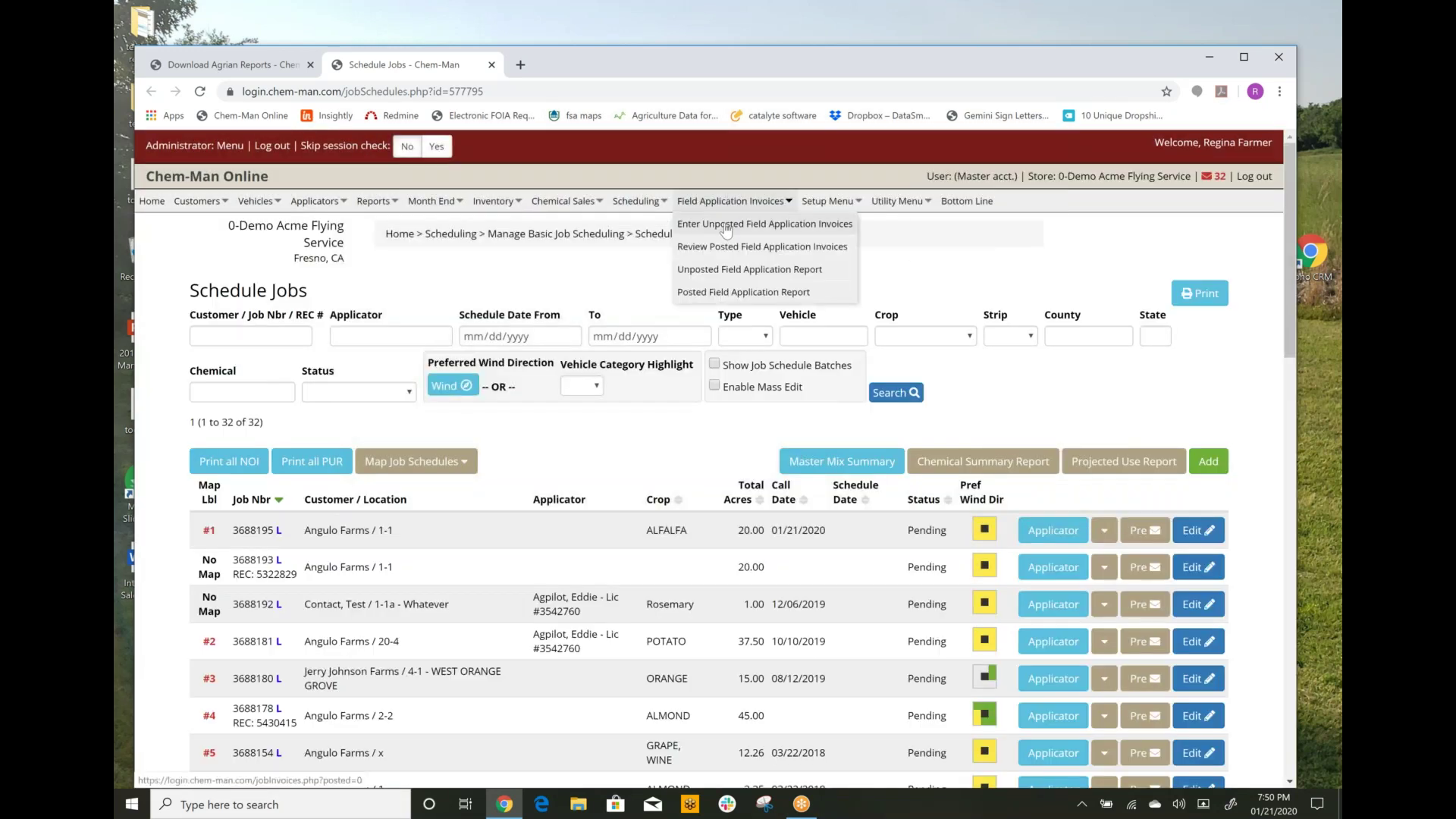
left_click(726, 226)
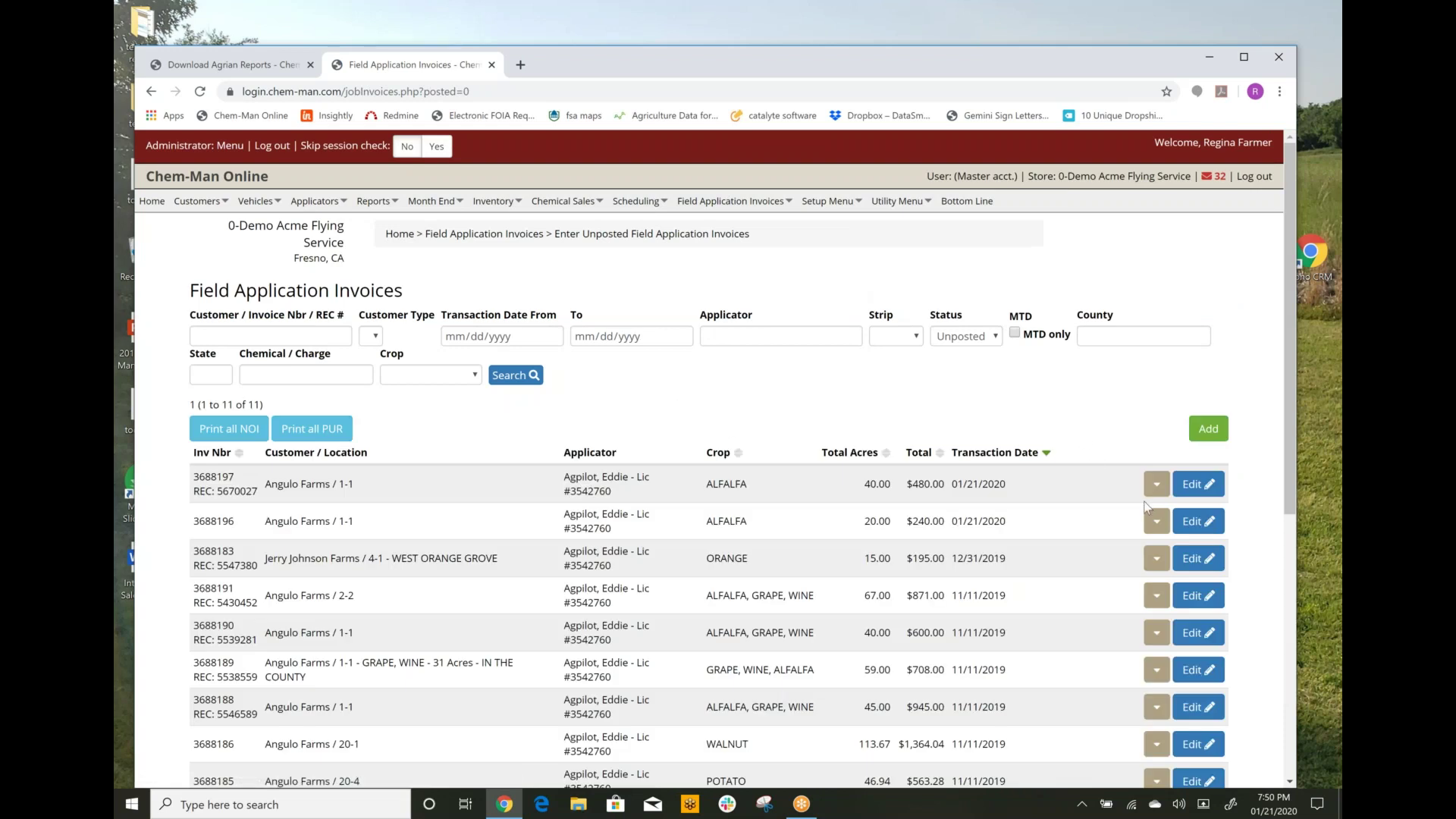
left_click(1157, 485)
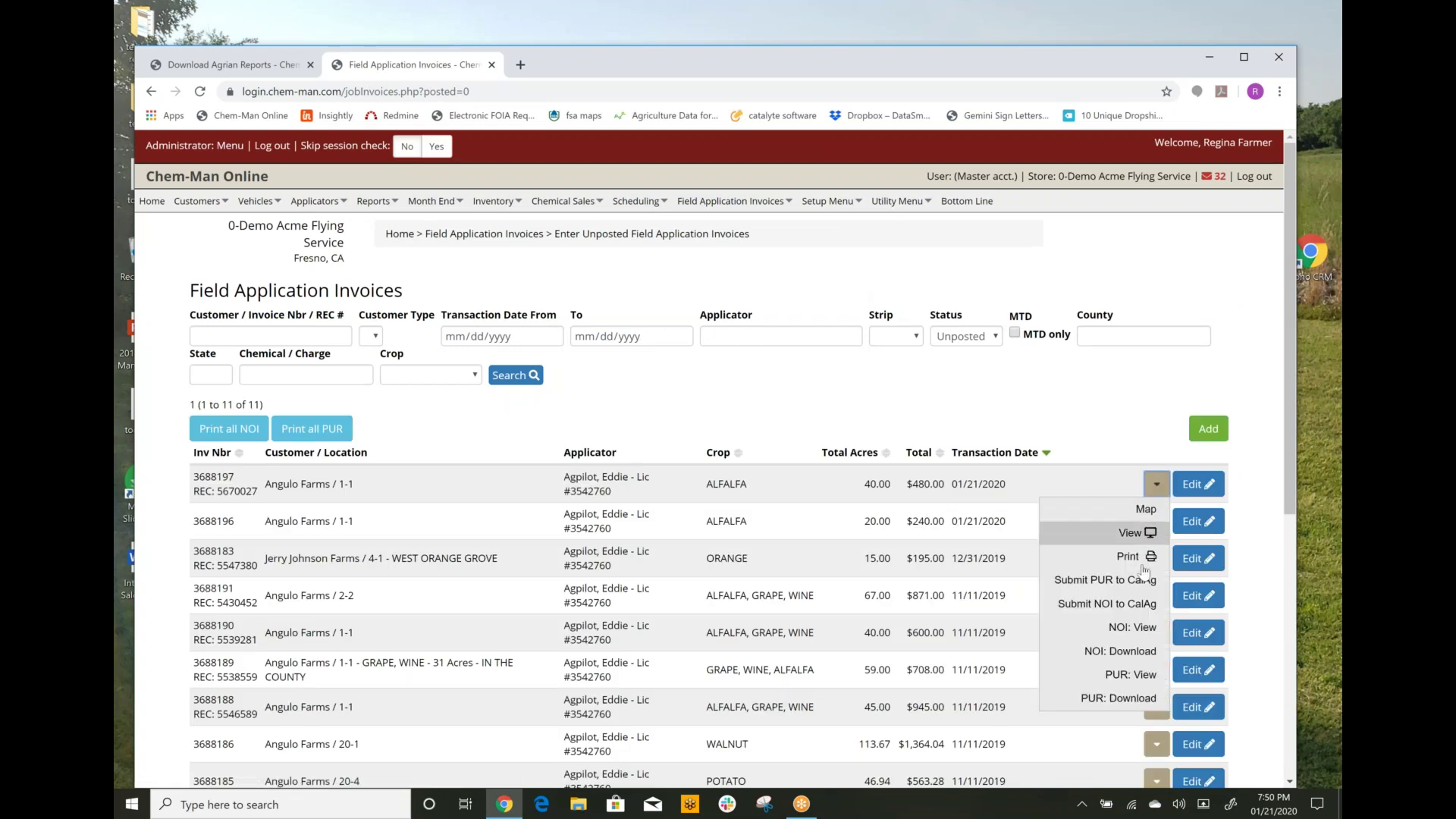
left_click(1138, 557)
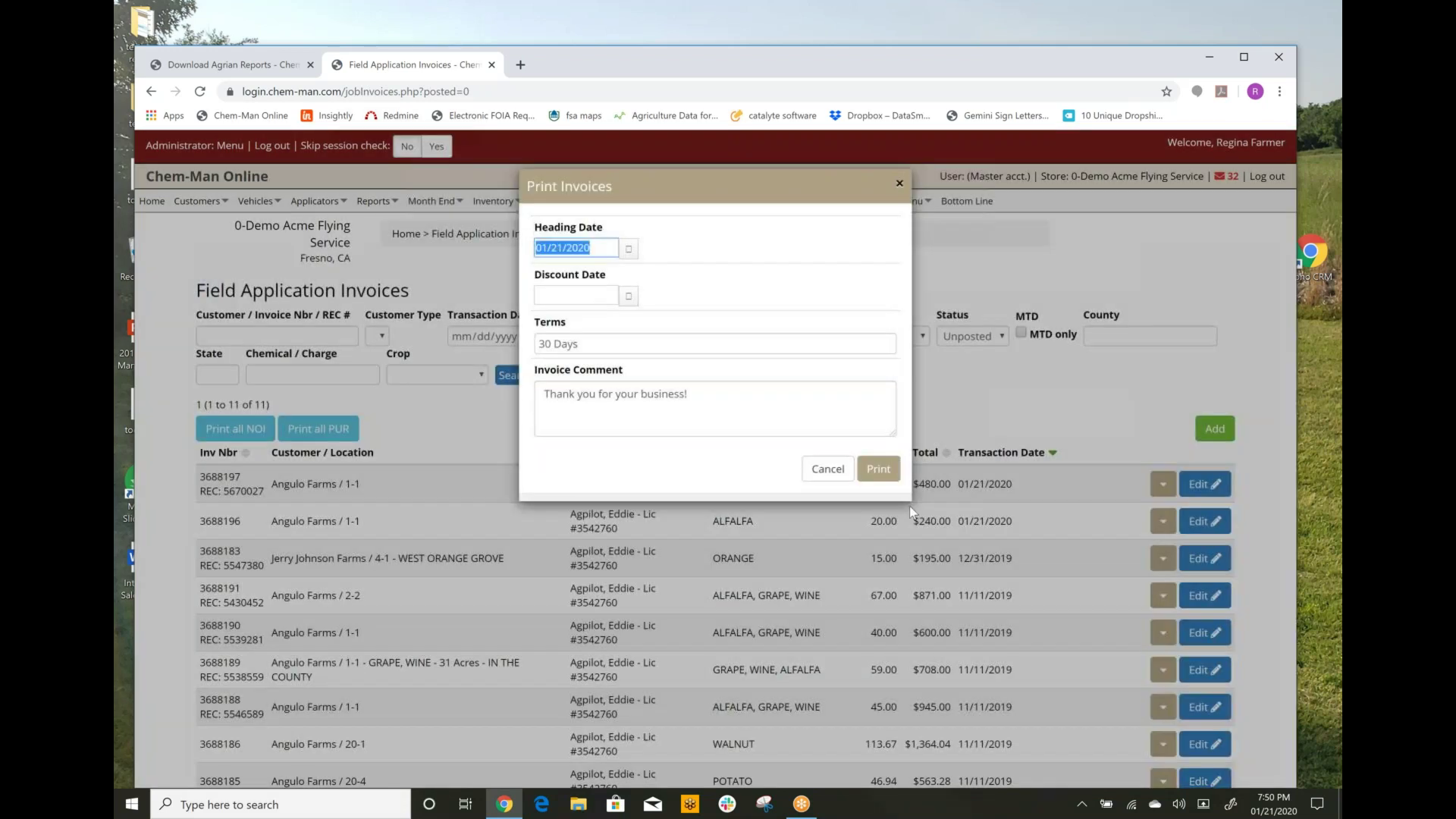
left_click(876, 470)
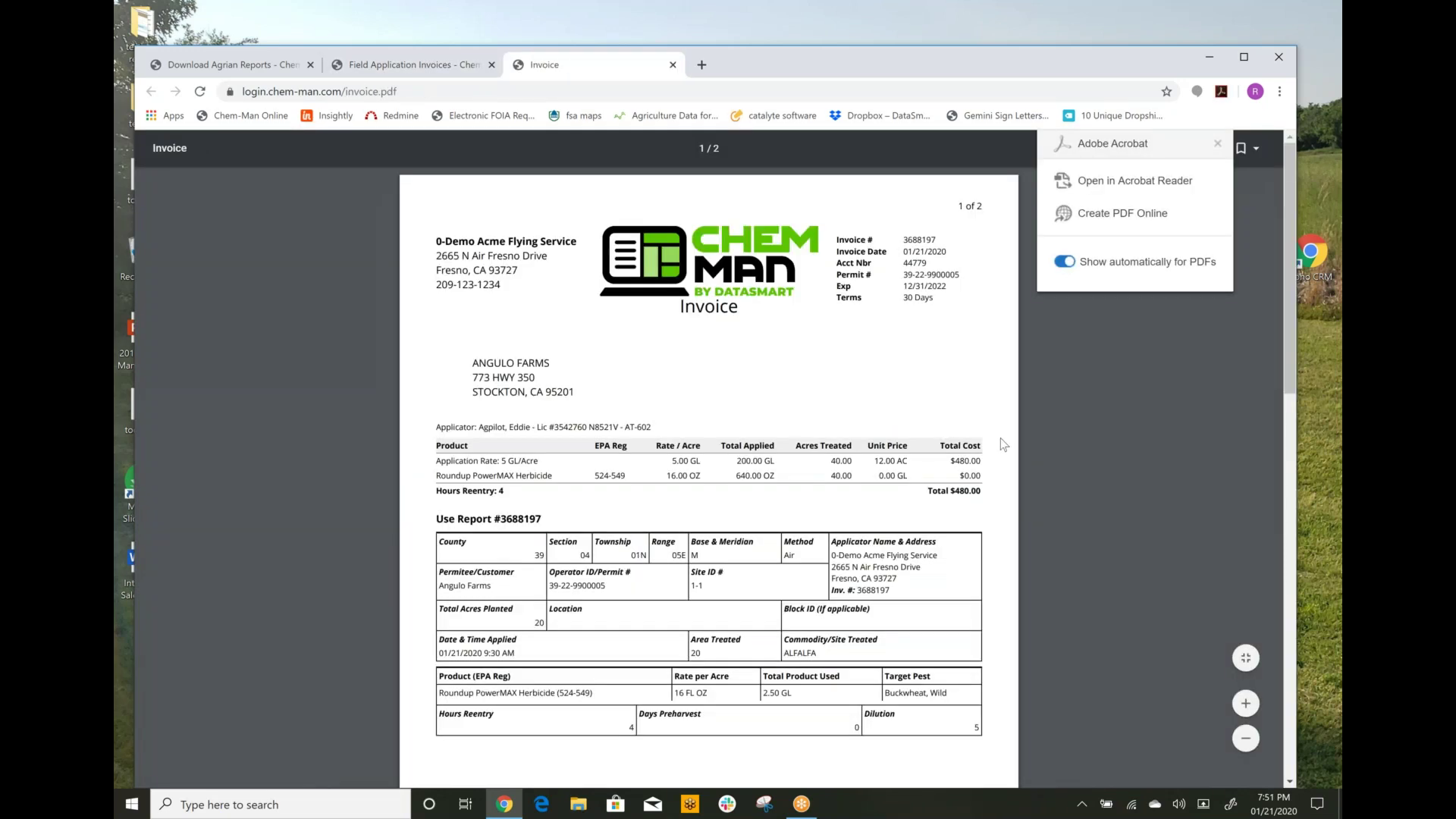
scroll(1004, 445, "down", 3)
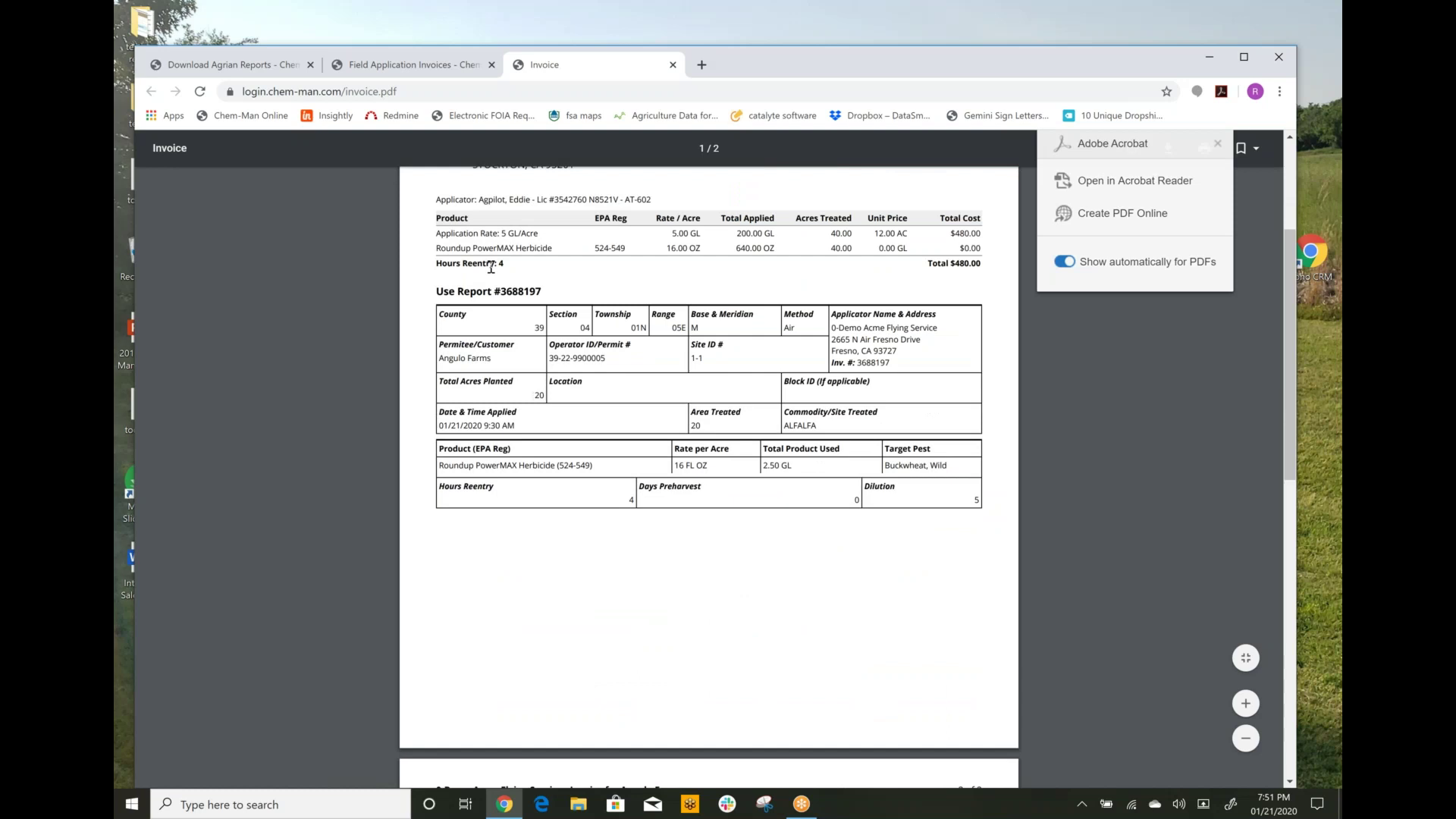
scroll(630, 365, "down", 7)
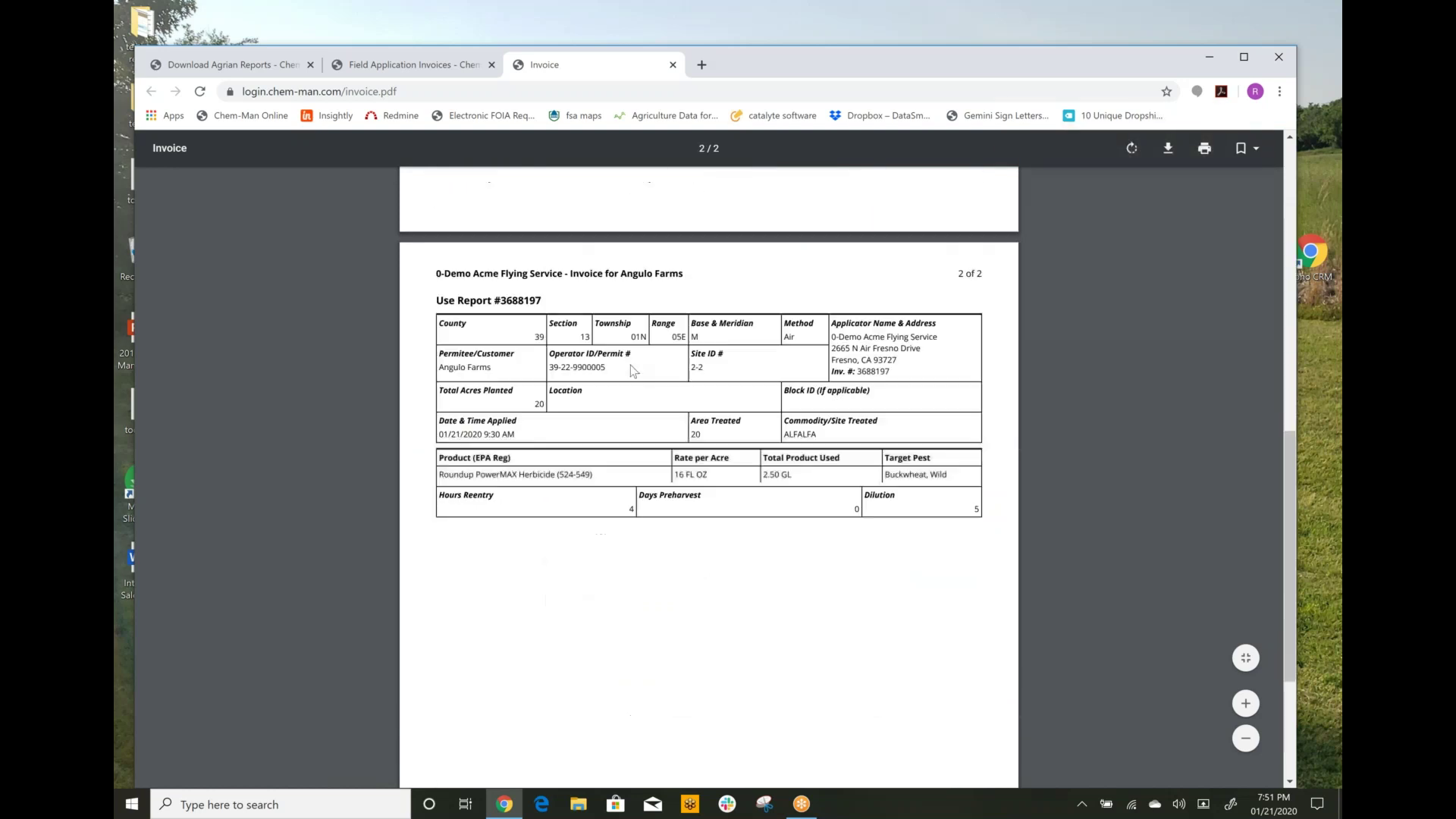
scroll(632, 370, "down", 3)
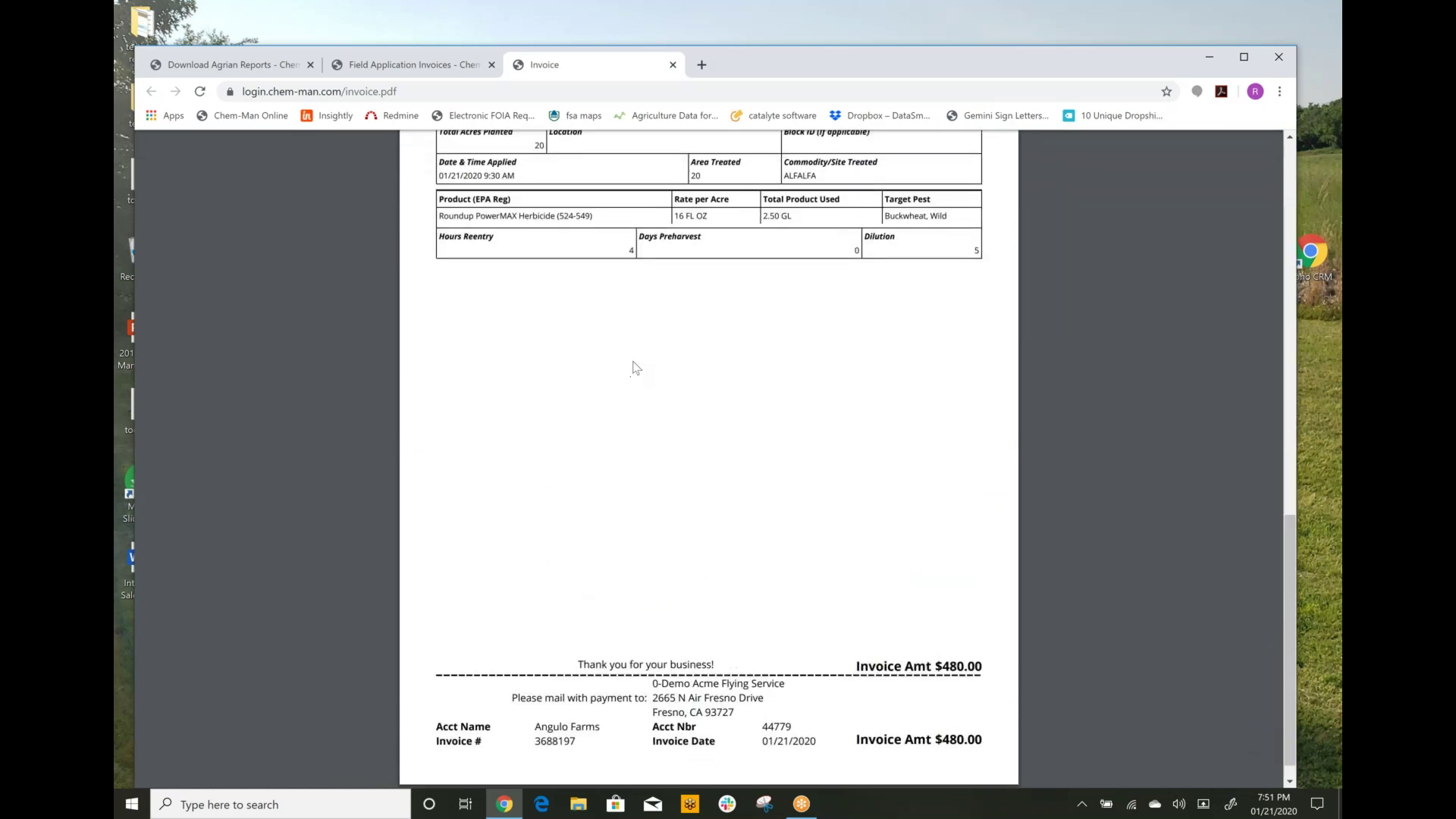
scroll(631, 370, "up", 4)
scroll(632, 370, "up", 12)
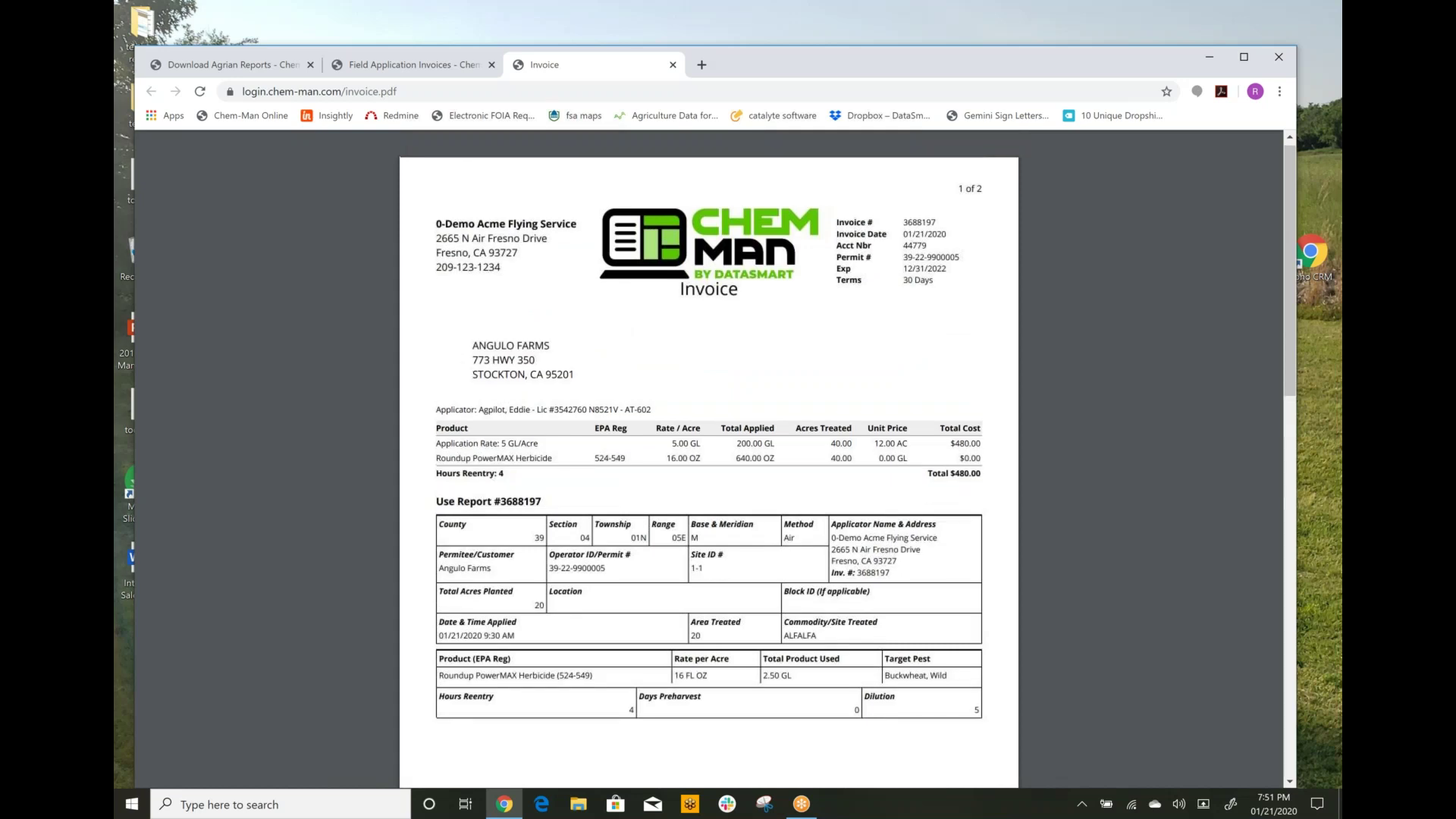
Close the printed invoice without posting it and check the PUR and NOI options available for that invoice.
left_click(673, 65)
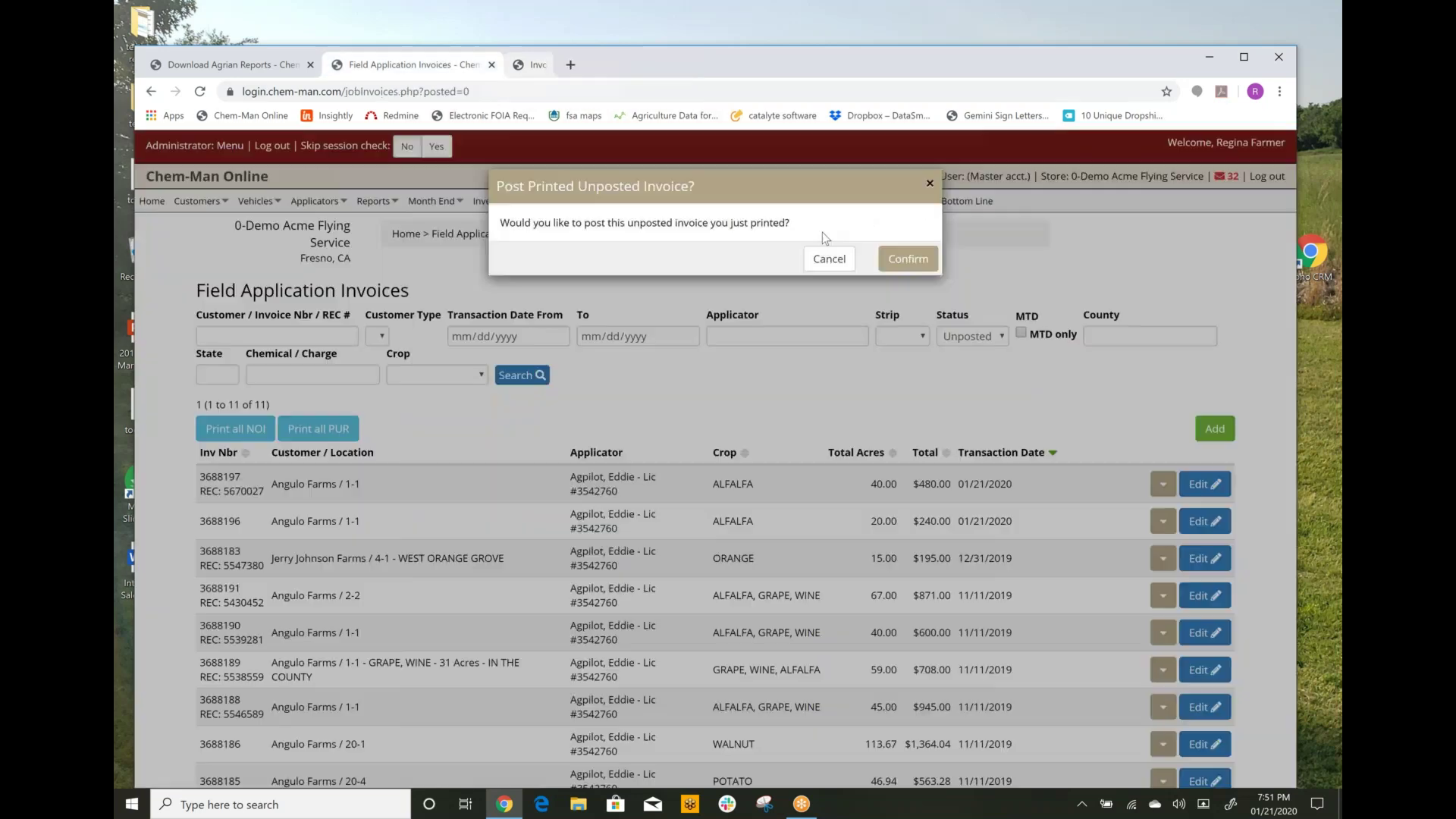
left_click(830, 260)
left_click(1156, 489)
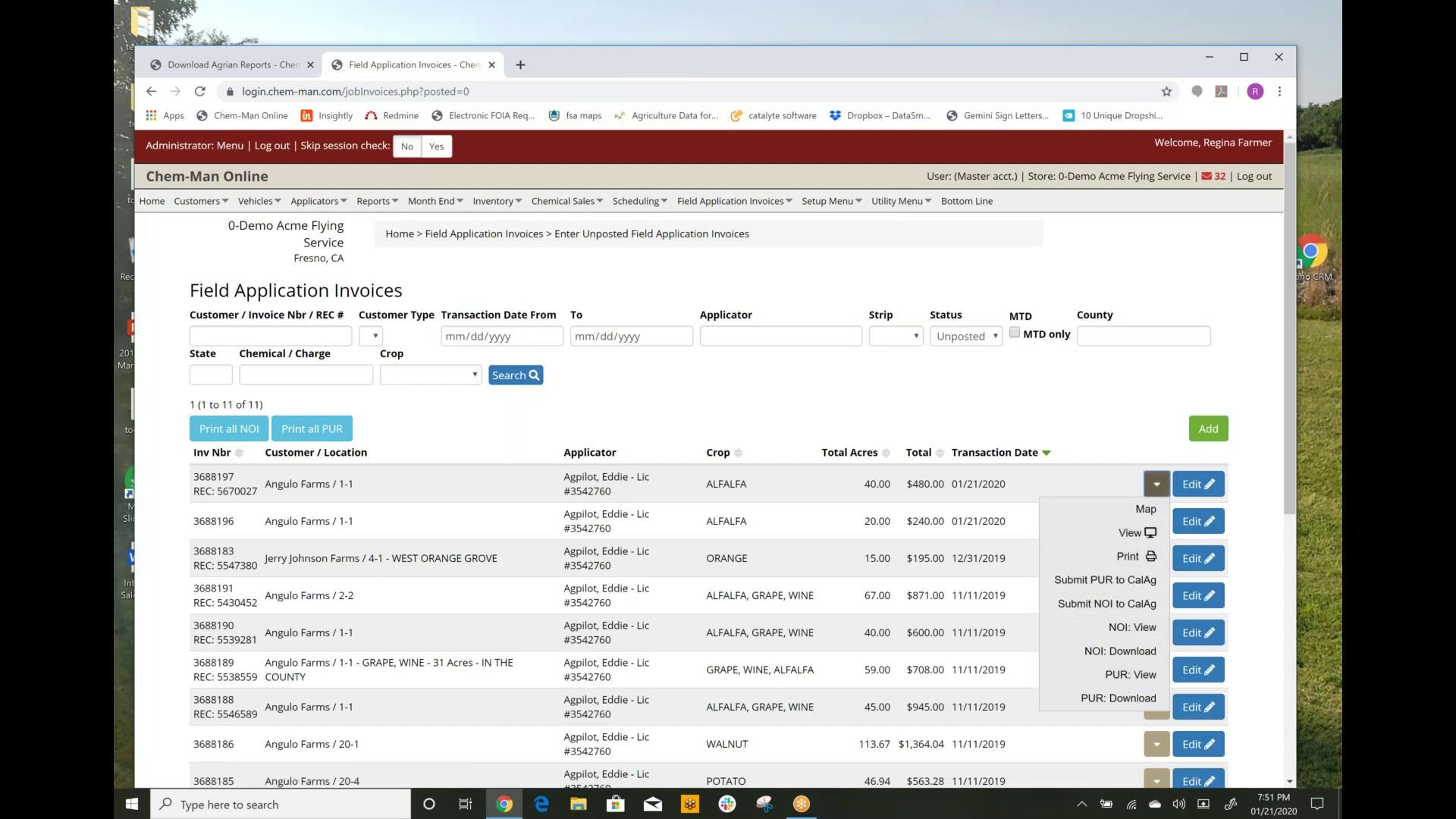
left_click(1132, 377)
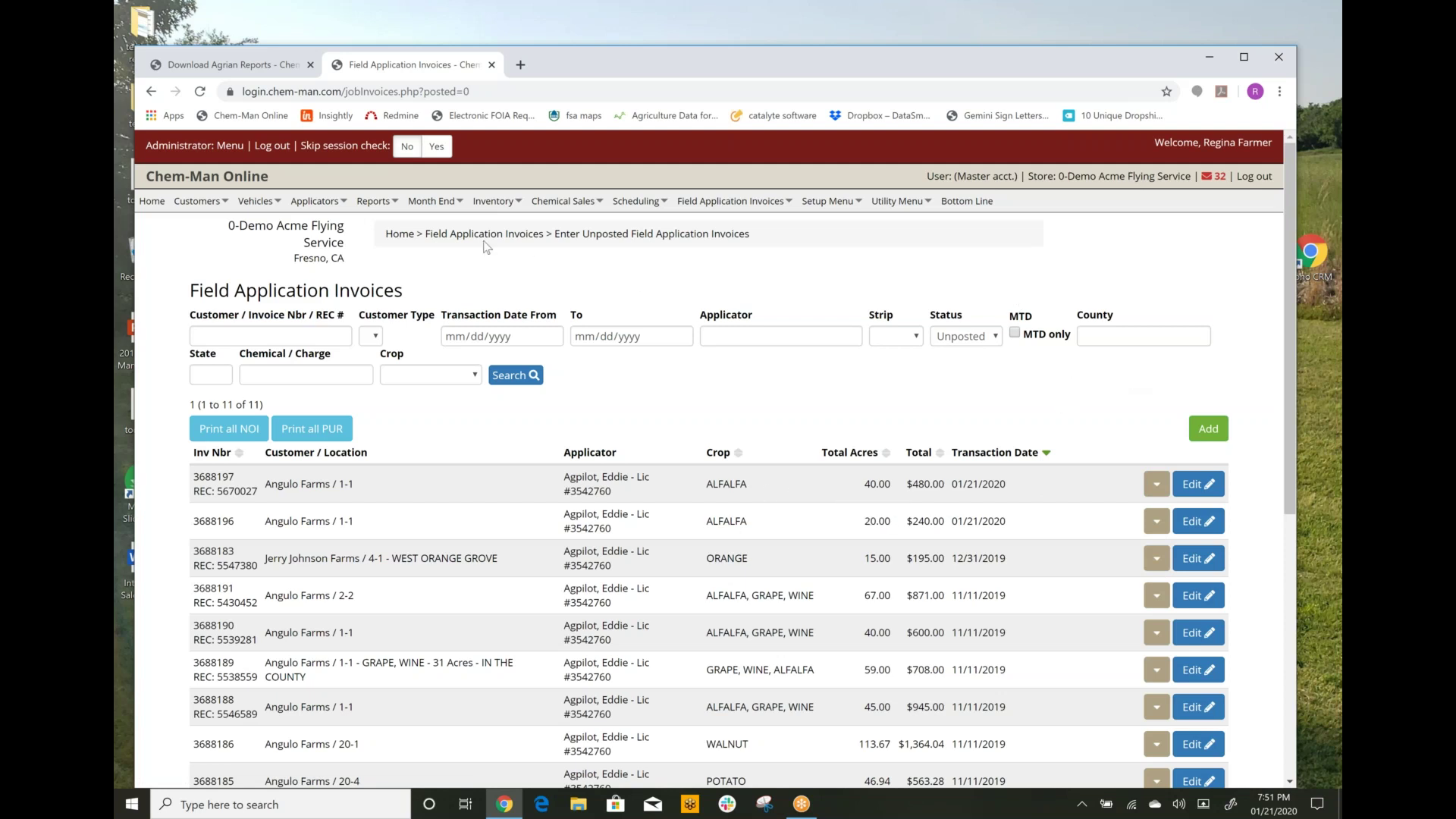
Run the Logbook Report by Customer with a transaction date from 01/01/2019.
left_click(383, 203)
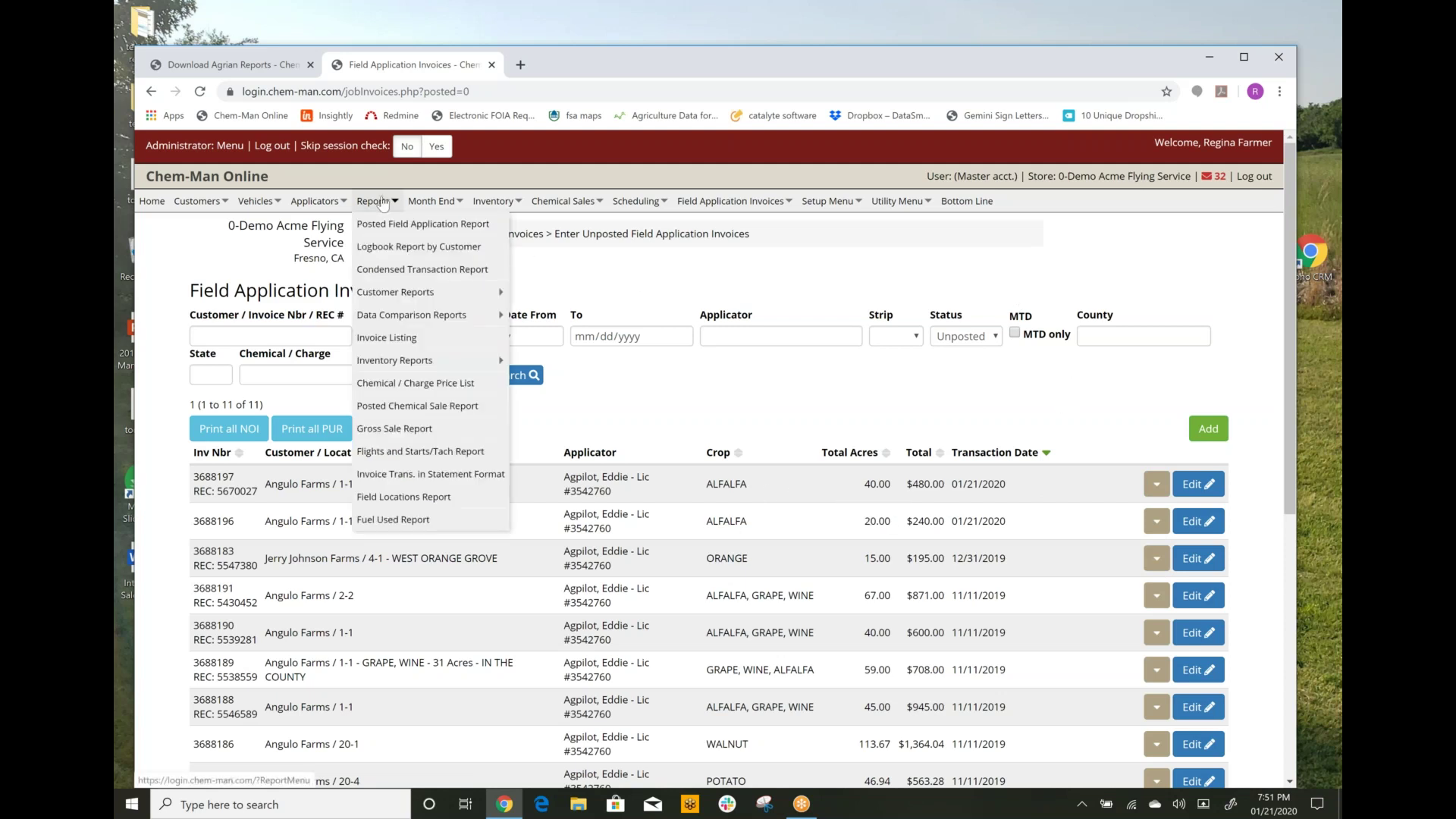
left_click(395, 249)
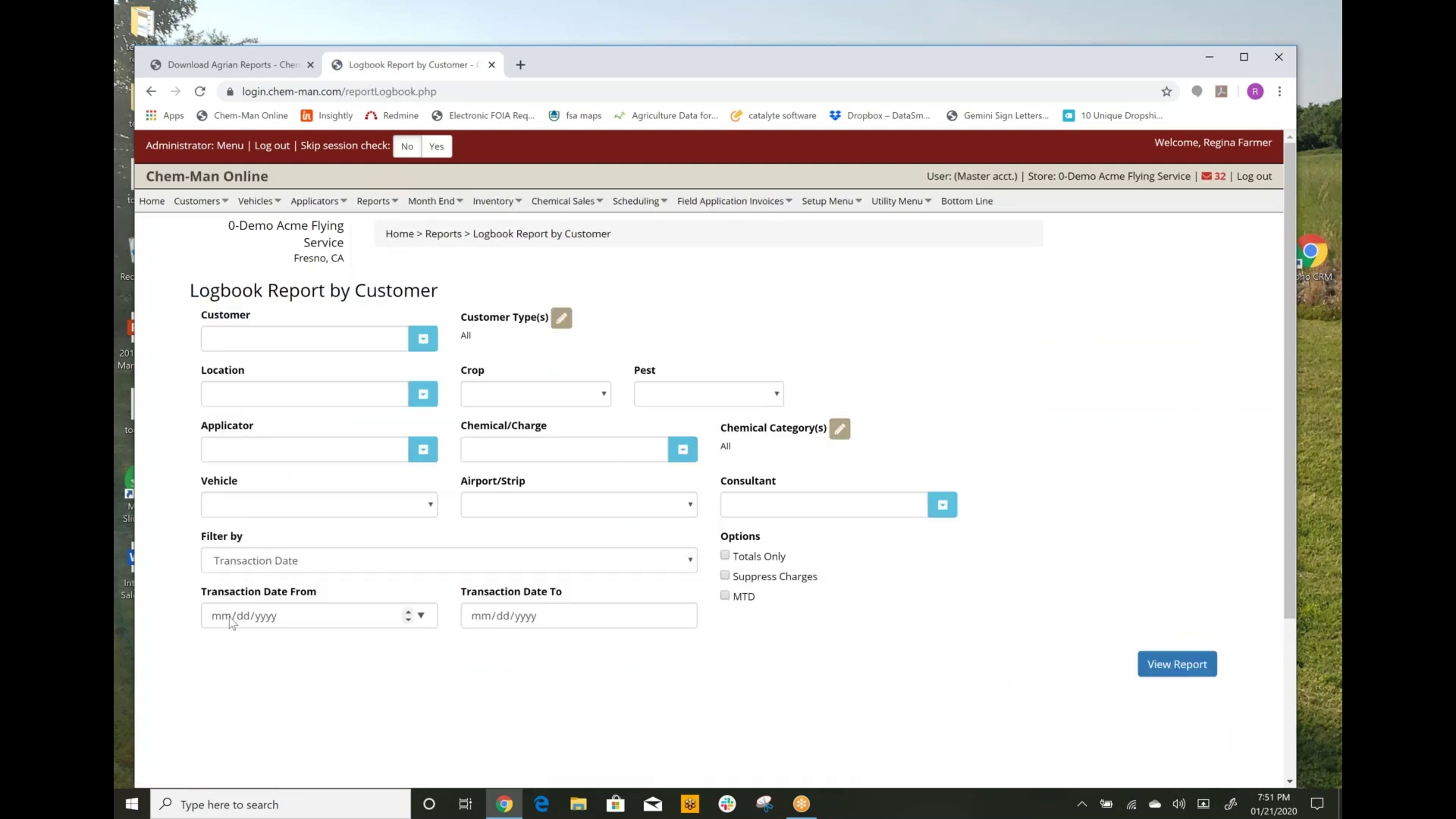
left_click(220, 620)
type("01012019")
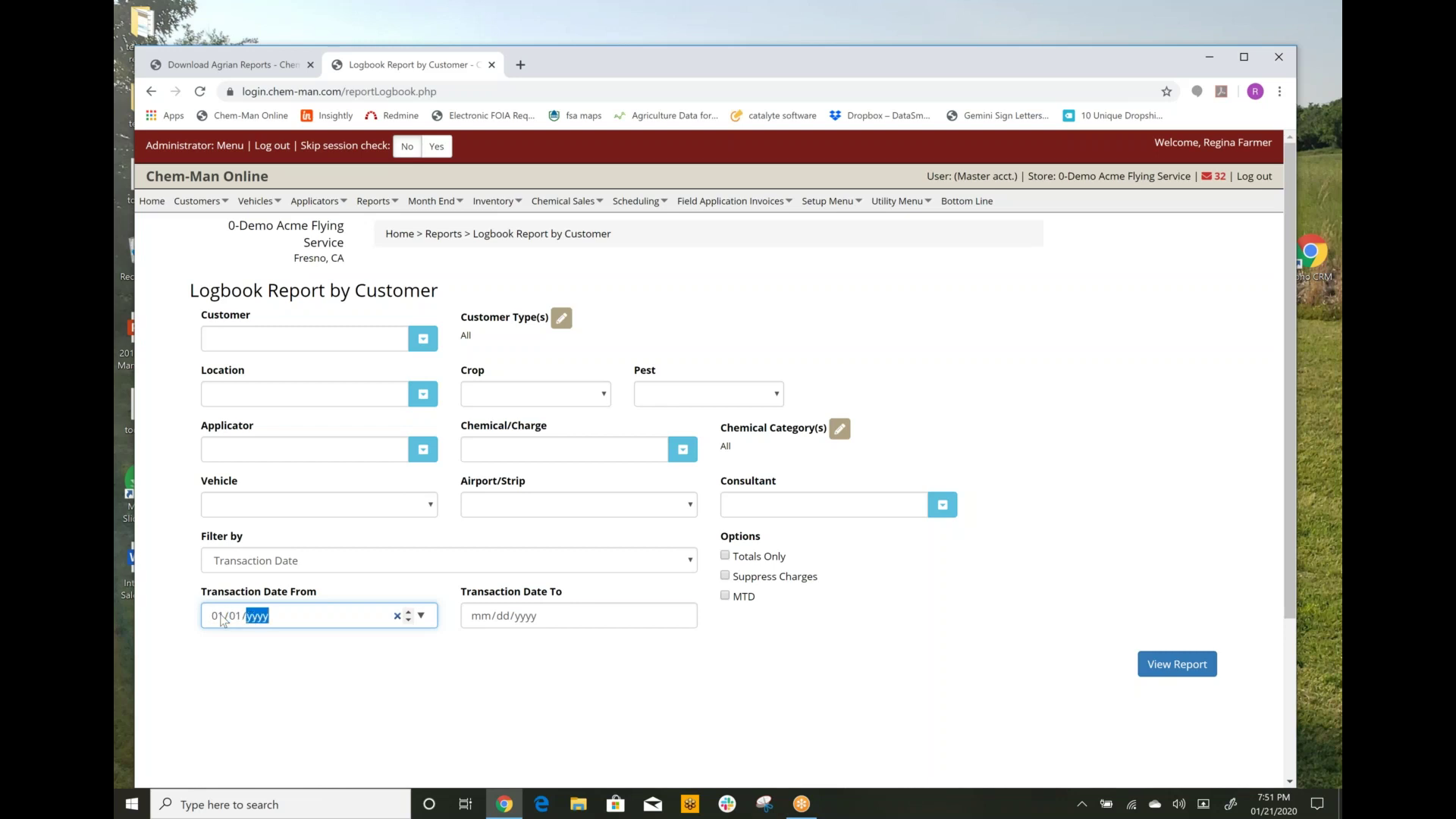
left_click(1169, 664)
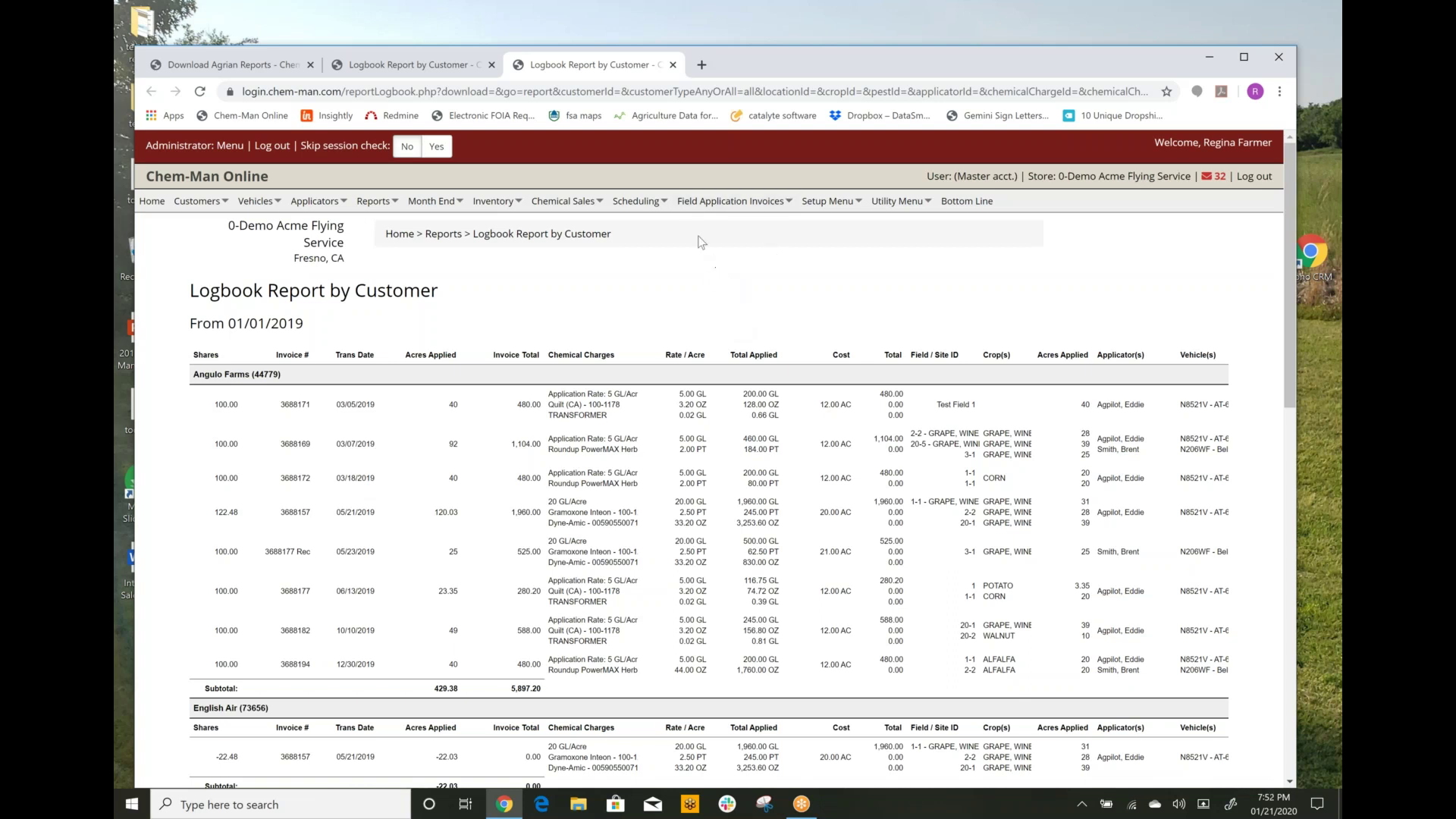
Close the logbook report and run the Field Application Acres by Month/Year data comparison report without date limits.
left_click(673, 64)
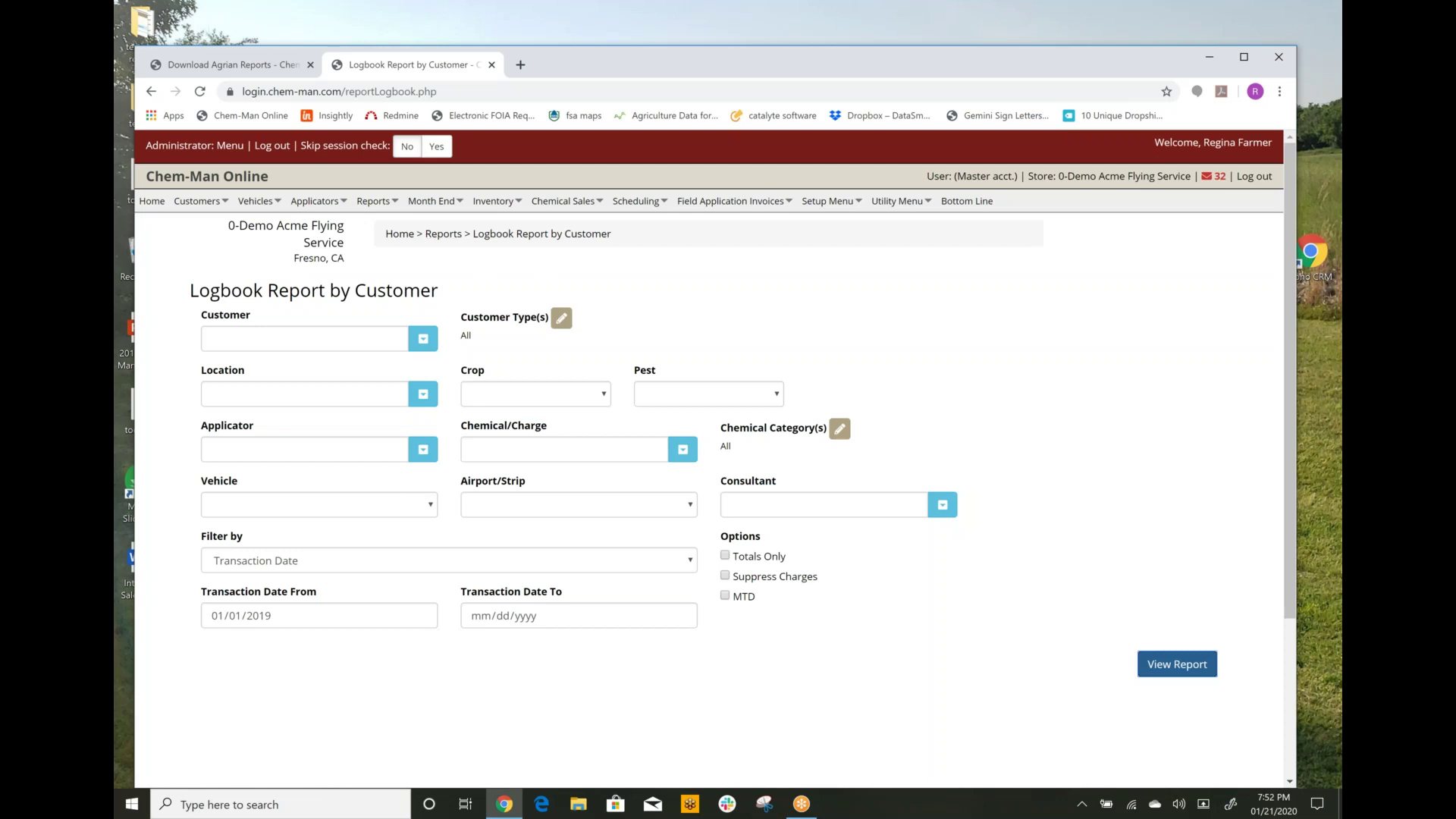
left_click(384, 205)
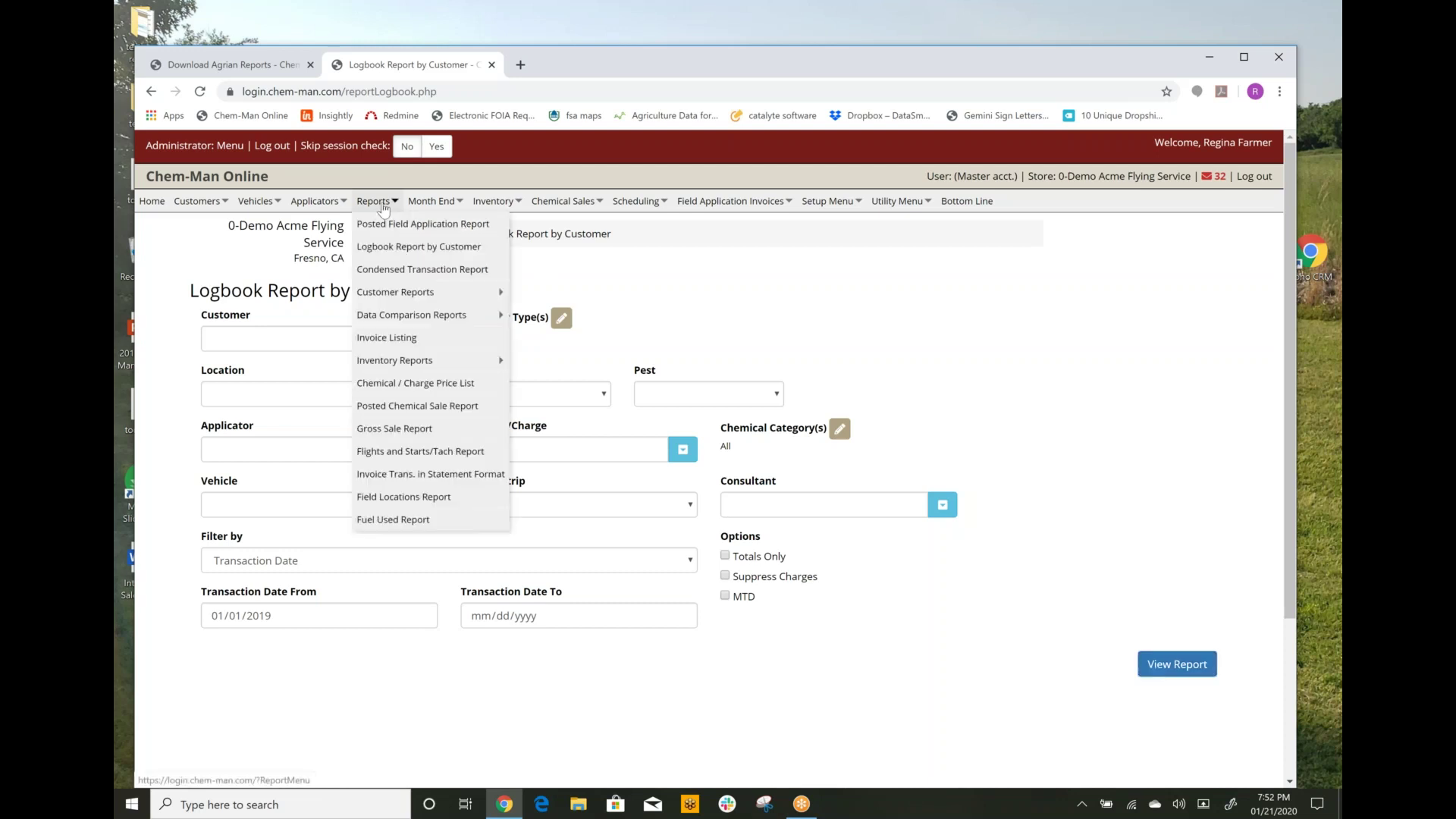
mouse_move(474, 314)
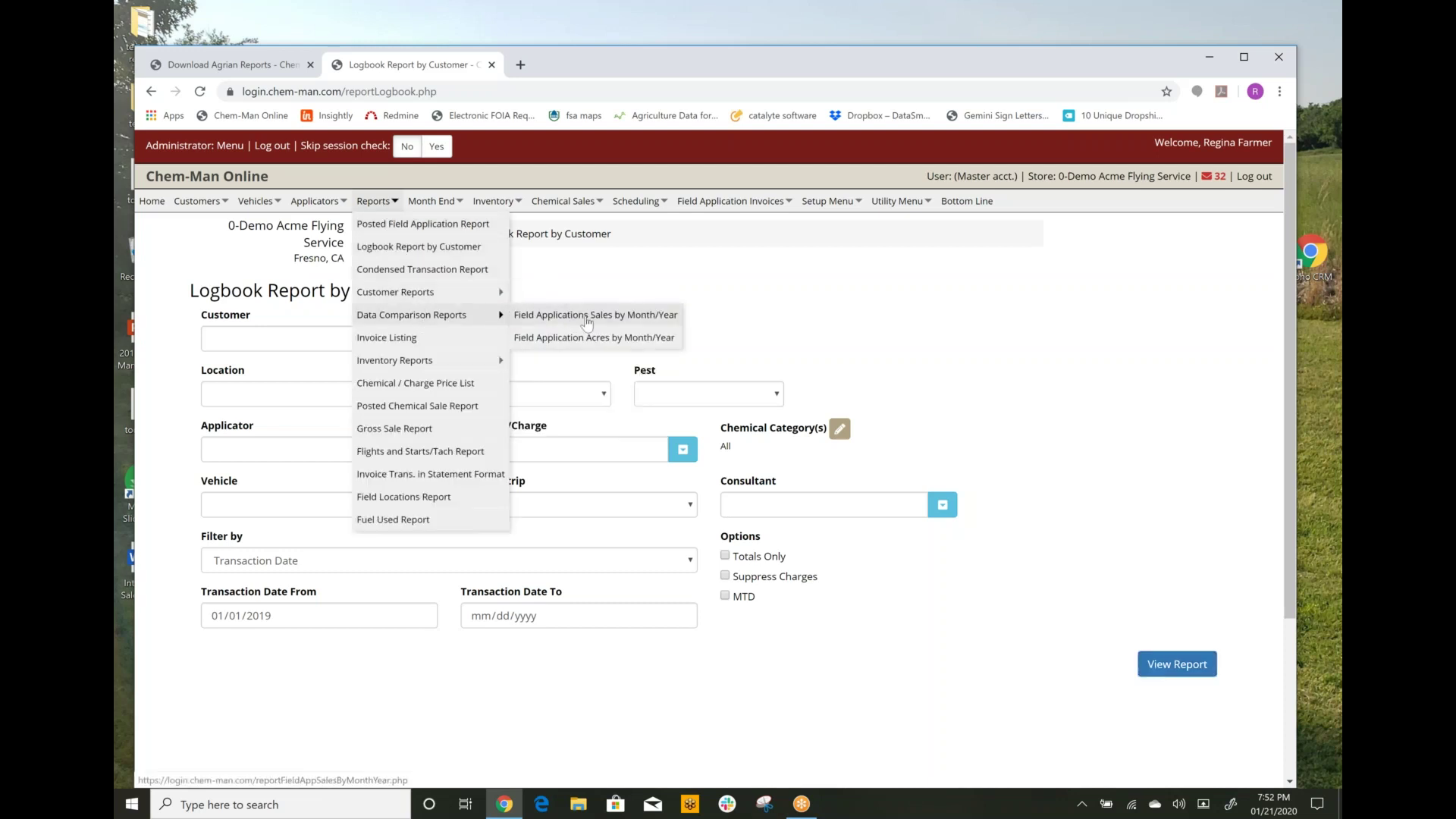
left_click(590, 337)
left_click(326, 372)
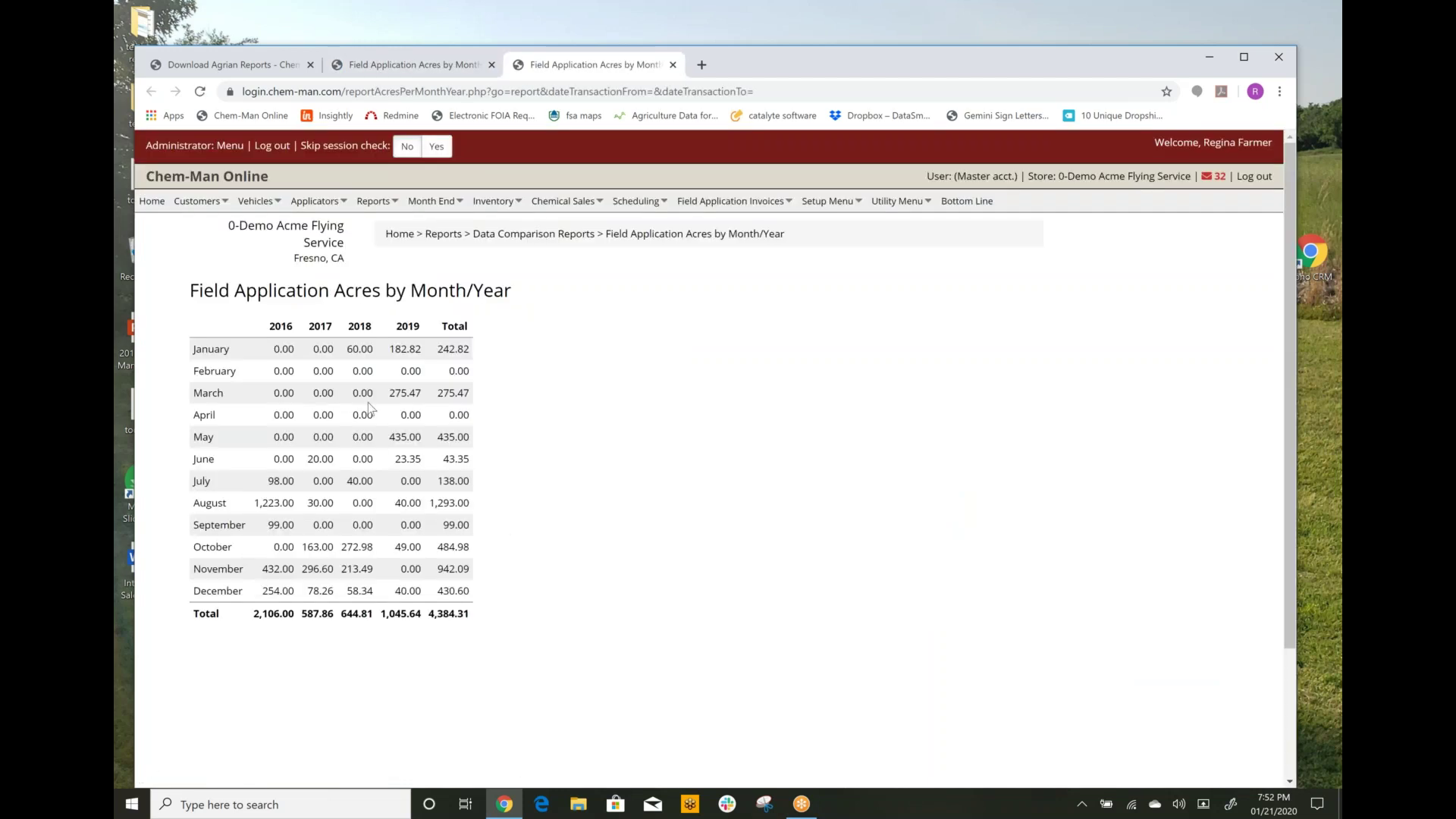
left_click(673, 65)
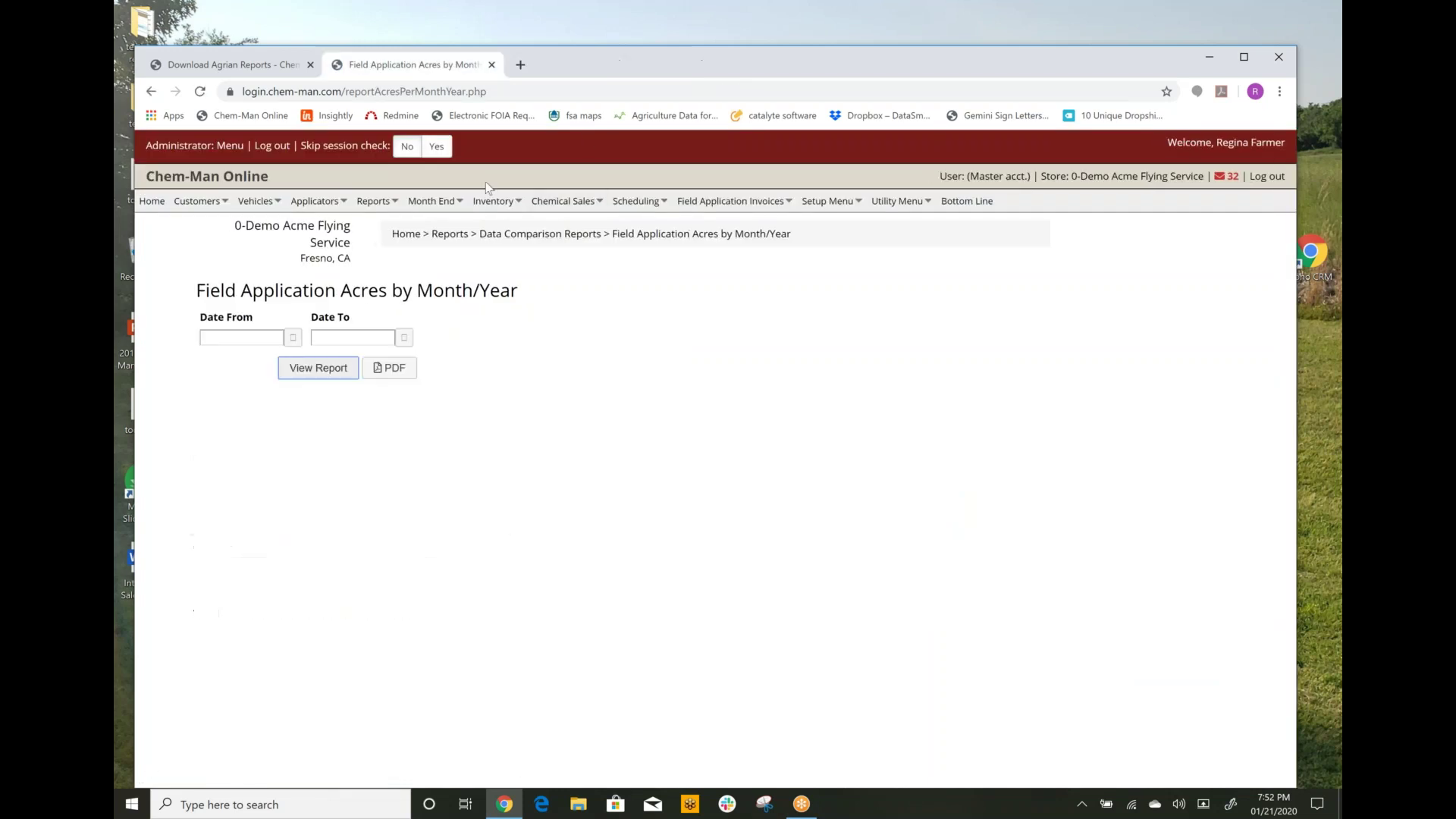
Run the Flights and Starts/Tach Report for all vehicles from 01/01/2018 to 12/31/2018 with Totals Only, and close the result.
mouse_move(373, 206)
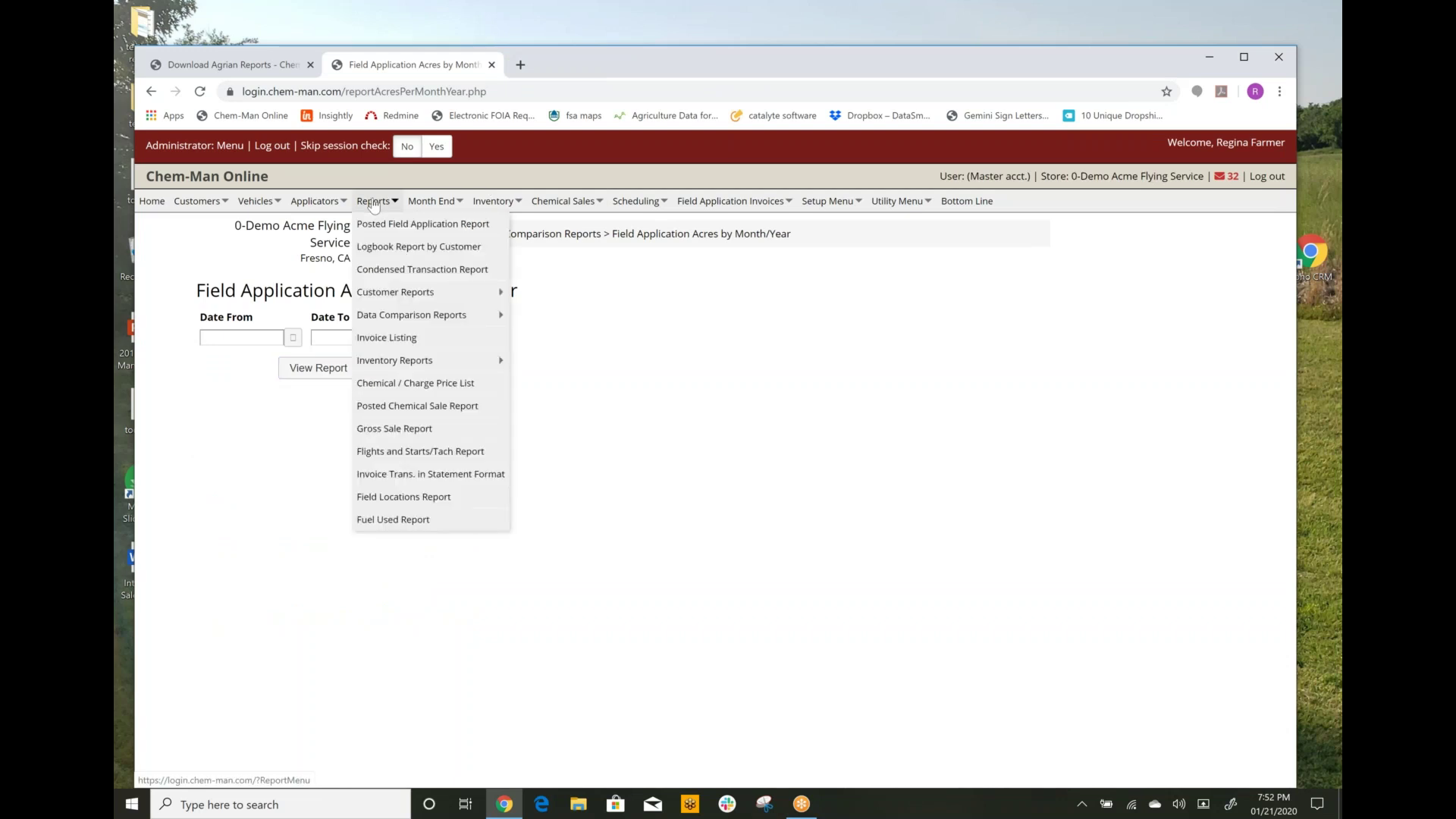
left_click(383, 452)
left_click(223, 431)
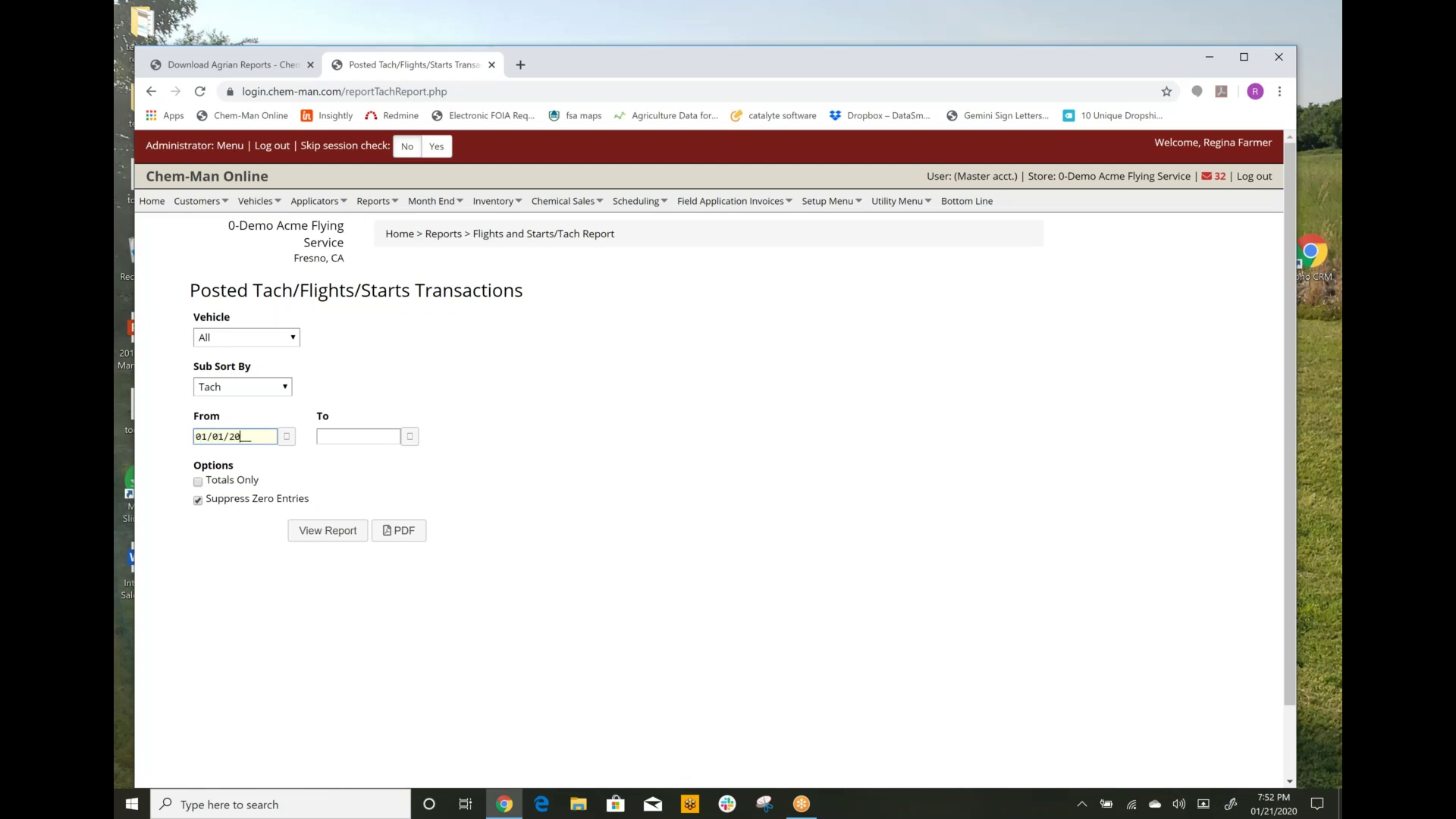
key("Tab")
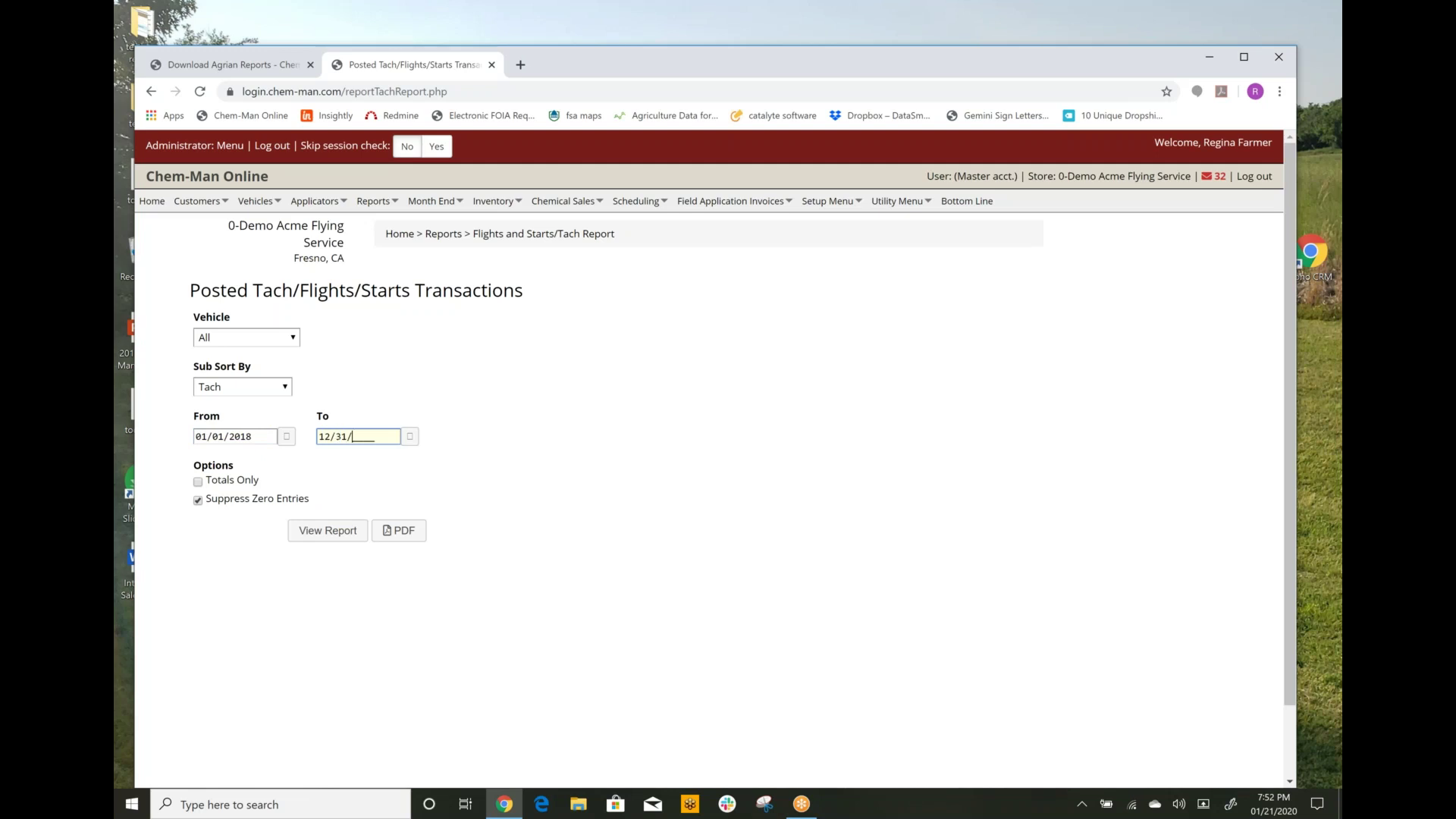
left_click(197, 482)
left_click(329, 531)
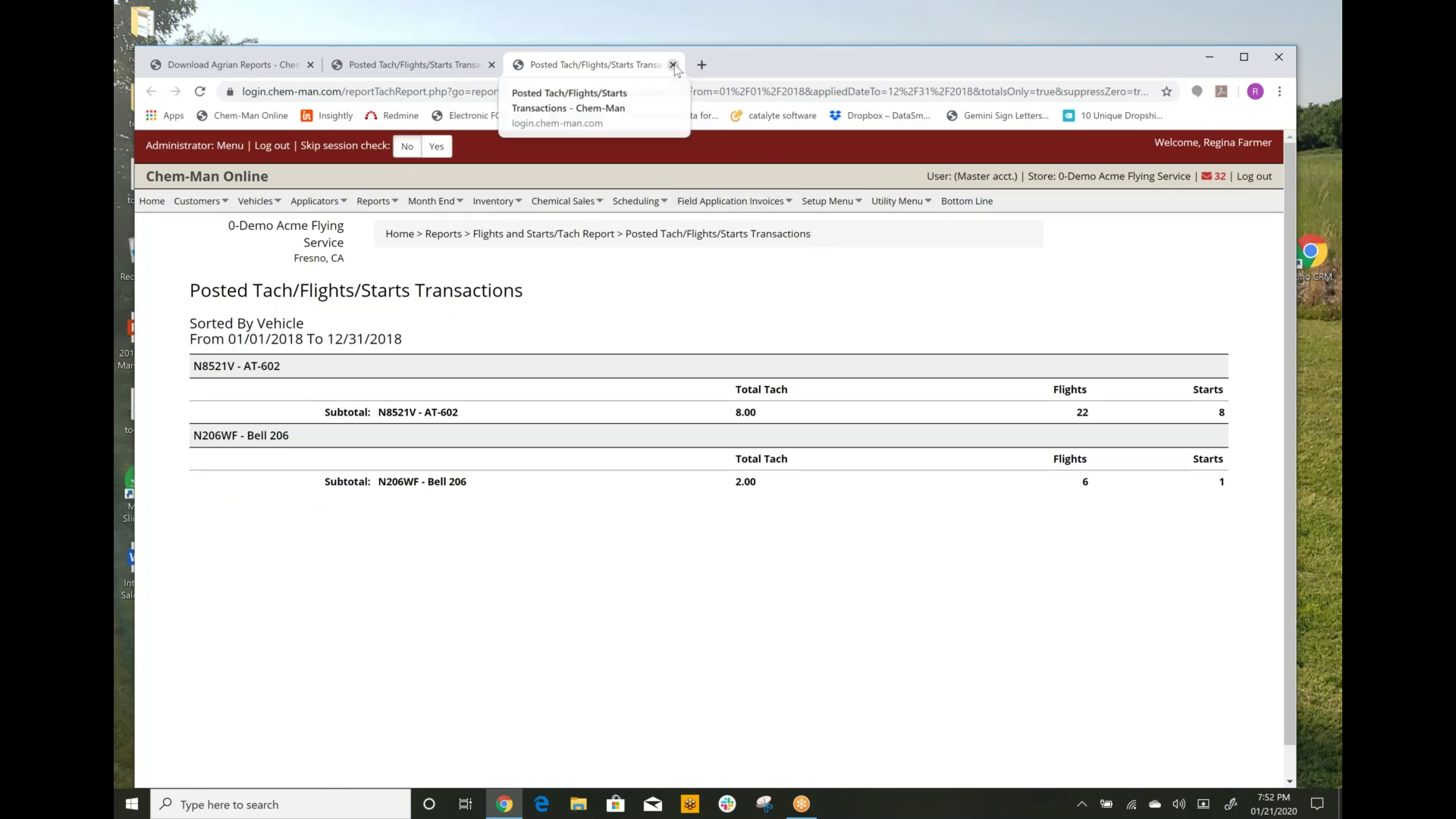
left_click(673, 65)
Run the Gross Sales Report by vehicle with a transaction date from 01/01/2018, and close the result.
mouse_move(365, 202)
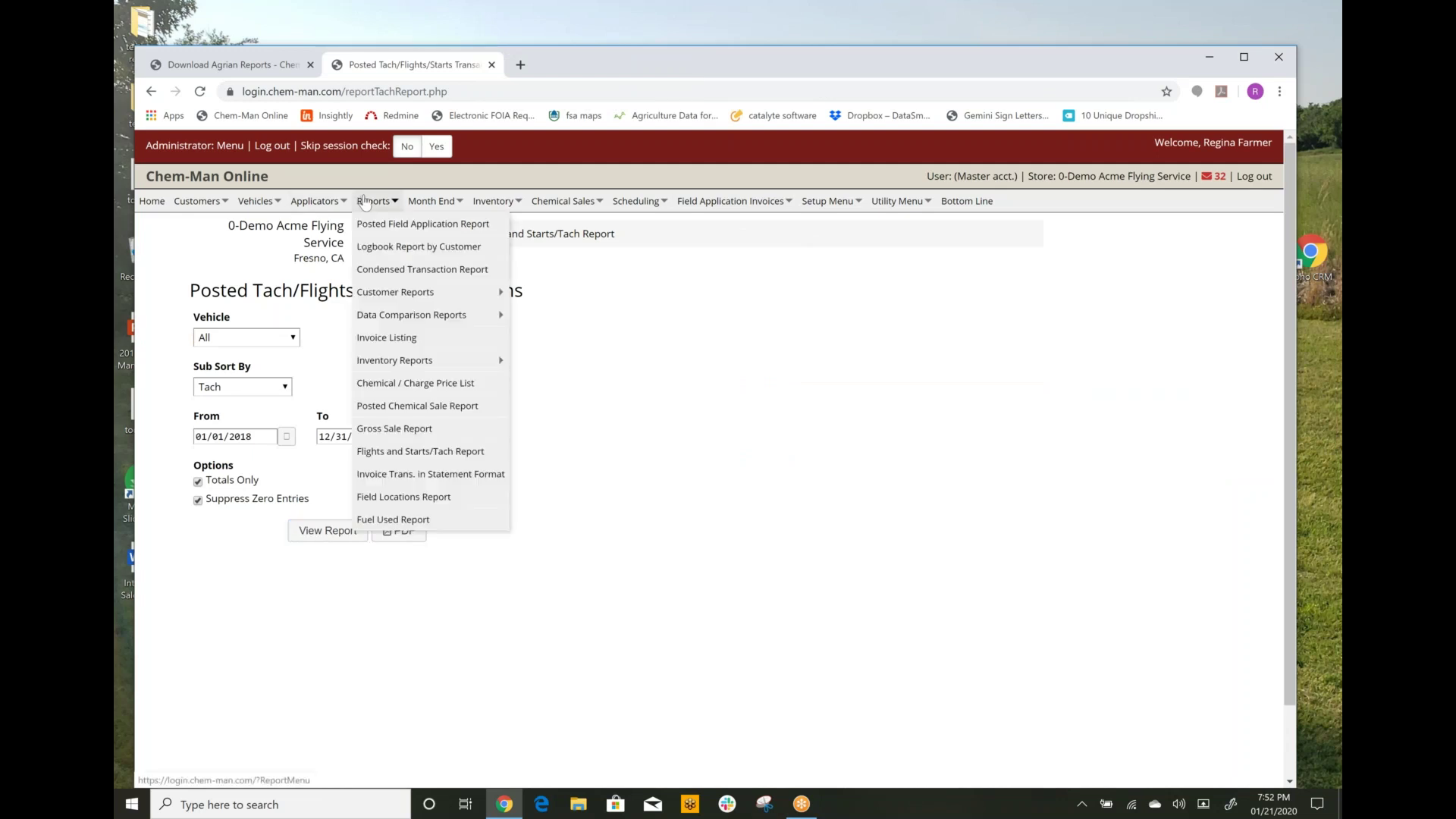
left_click(391, 430)
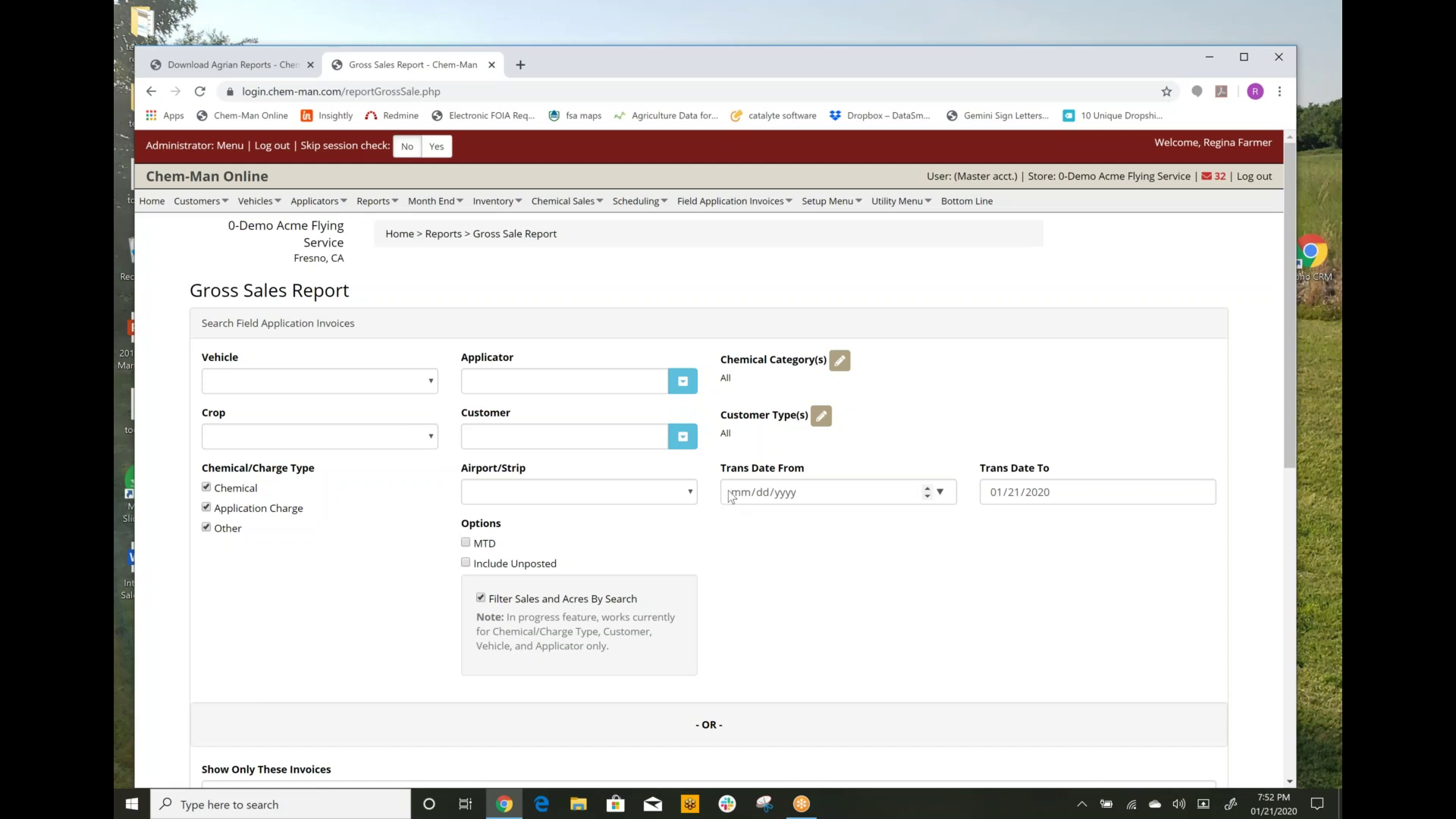
left_click(738, 495)
type("0101201")
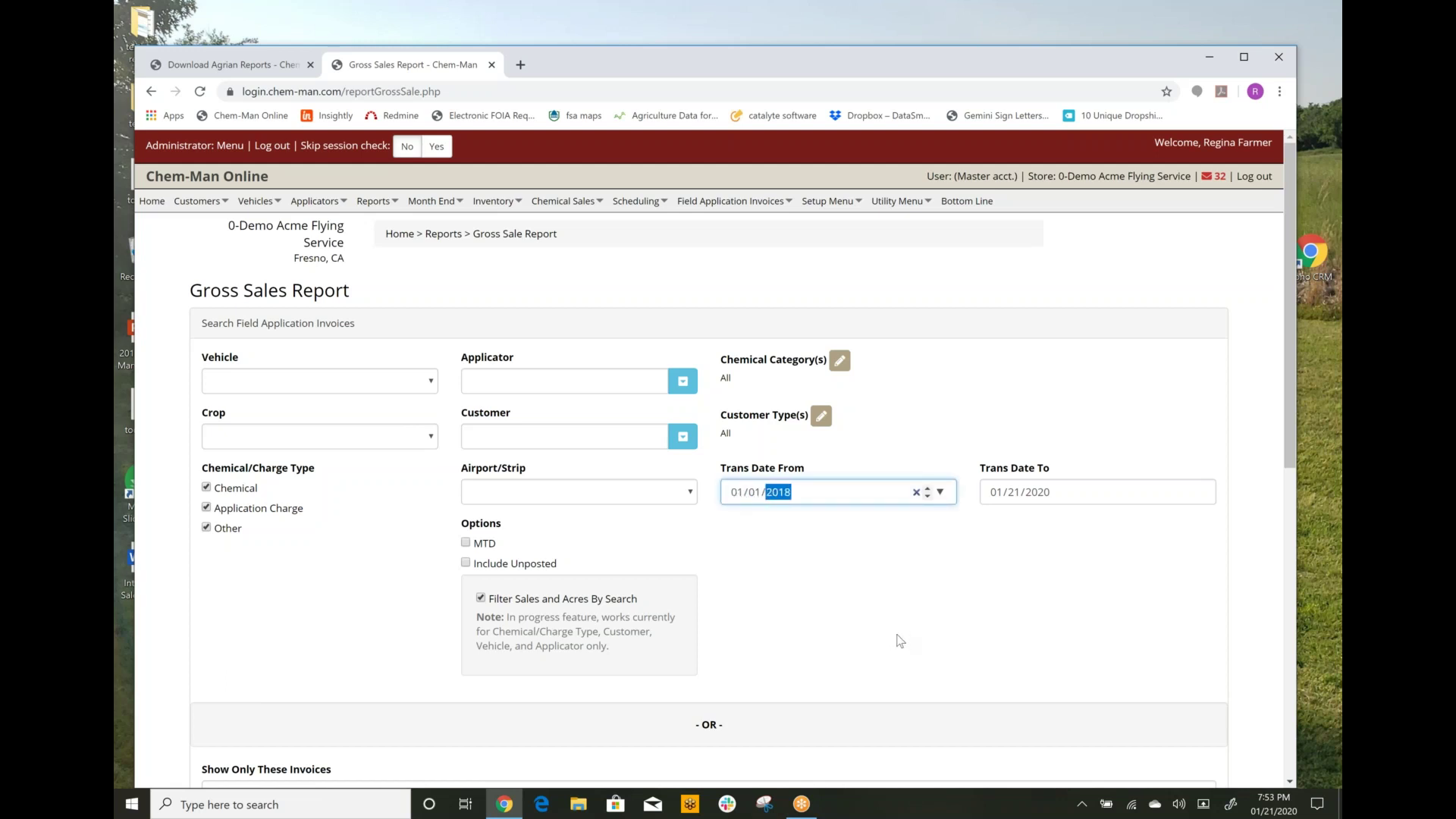
scroll(900, 641, "down", 3)
scroll(889, 639, "down", 2)
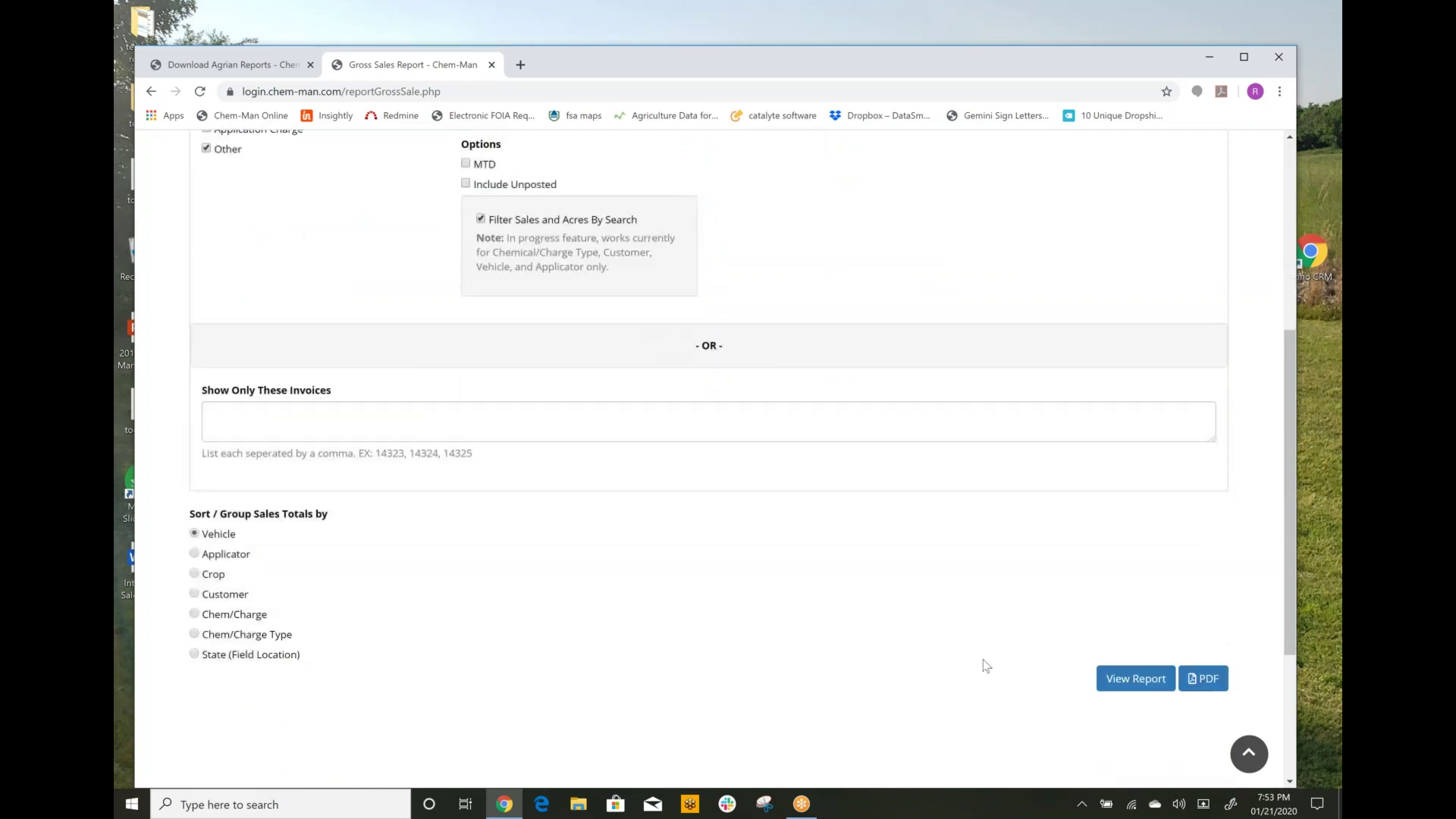
left_click(1147, 678)
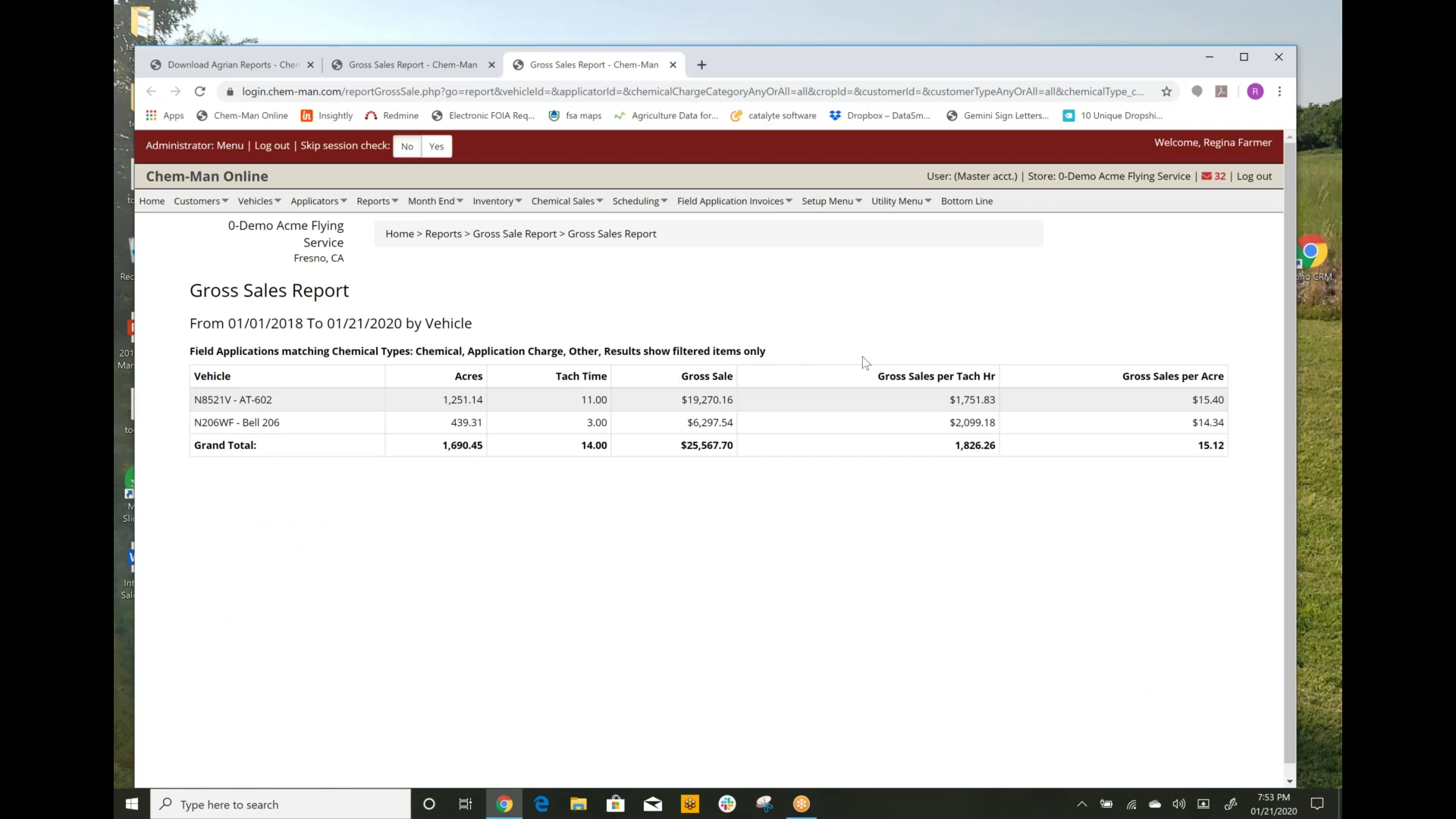
left_click(673, 64)
Rerun the Gross Sales Report with the sales totals grouped by customer, and close the result.
left_click(234, 599)
left_click(1136, 678)
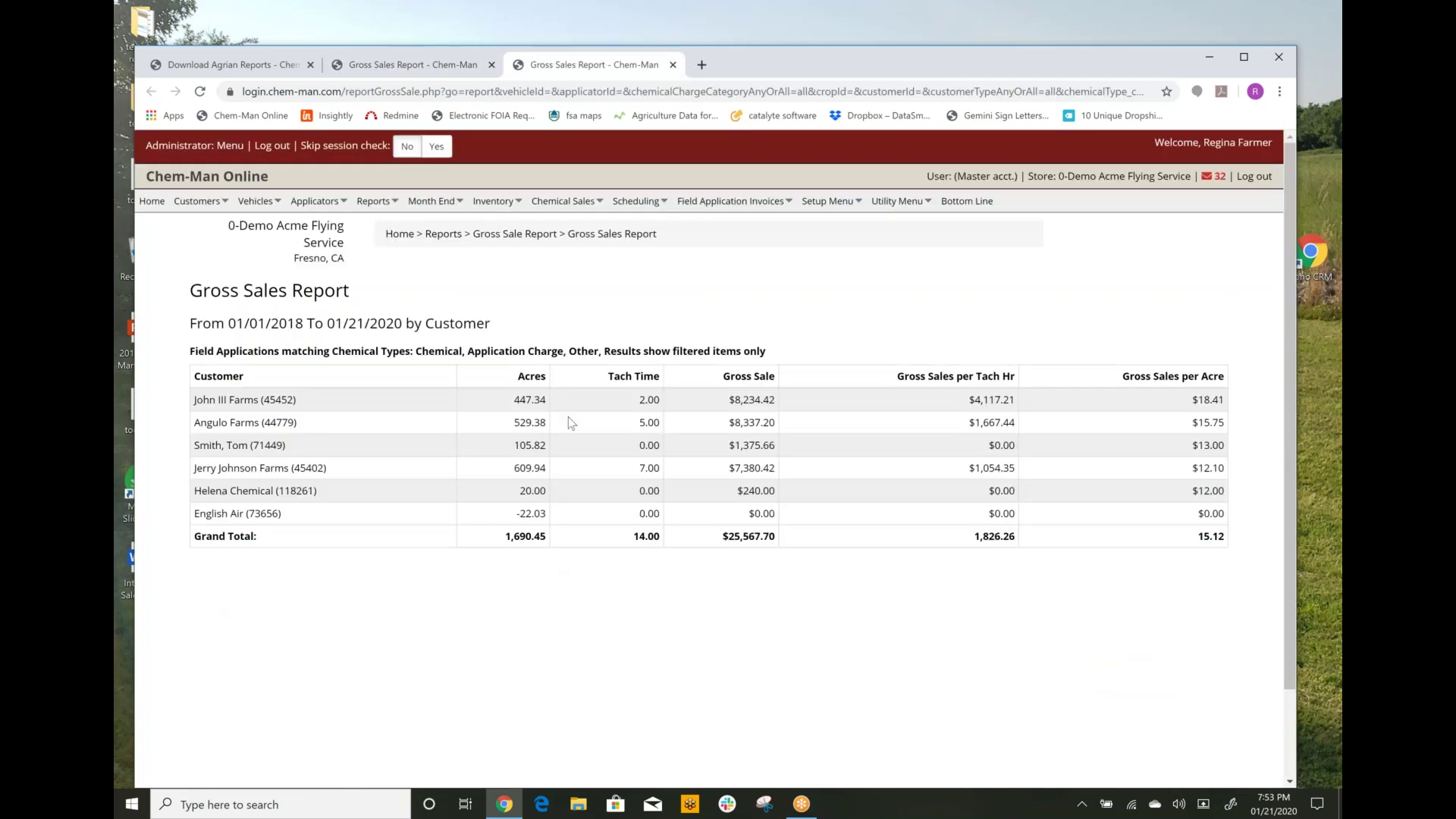
left_click(673, 64)
scroll(984, 397, "up", 5)
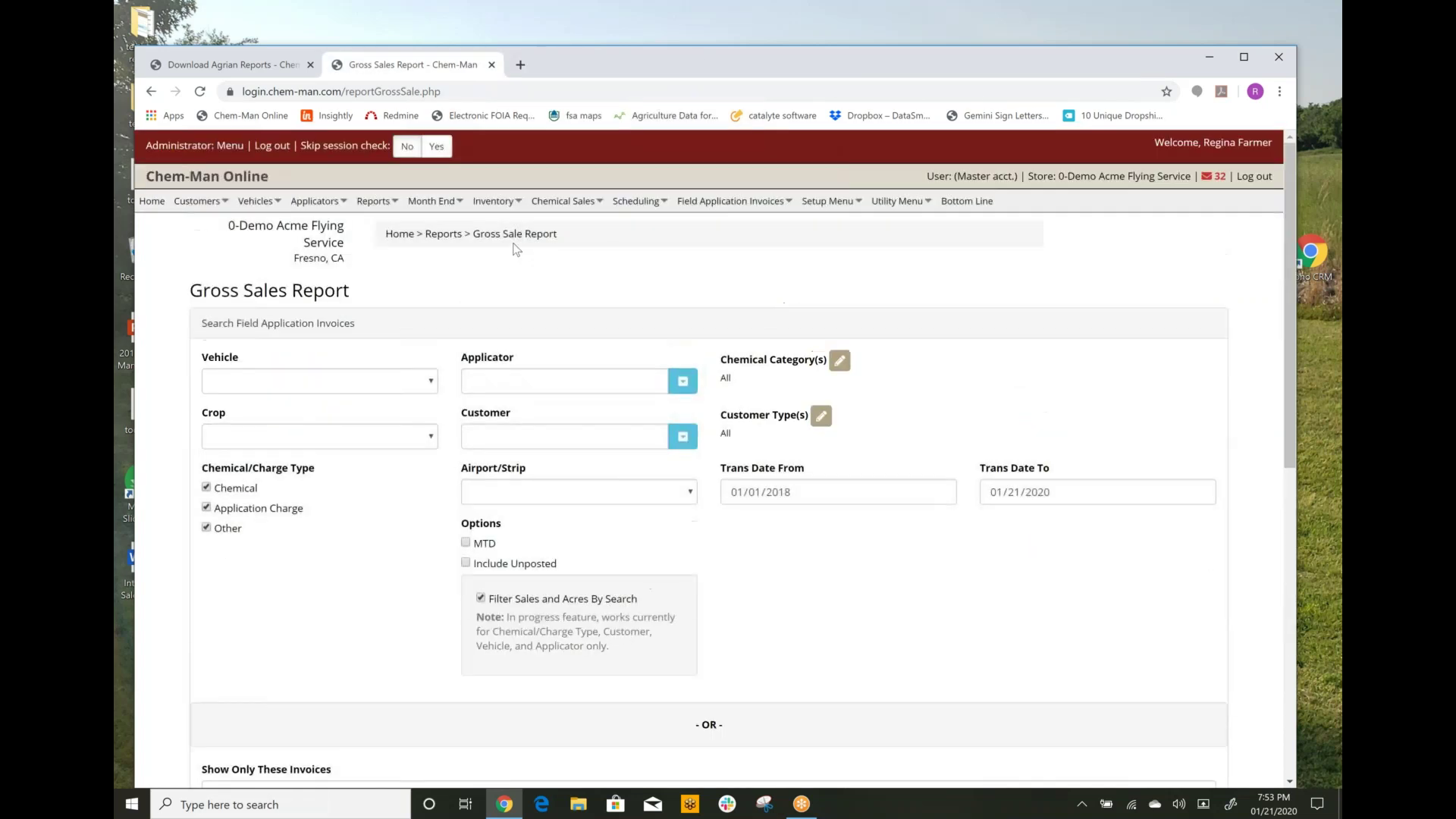
Run the applicators' Commission Transactions Report with the MTD Only option enabled.
left_click(337, 204)
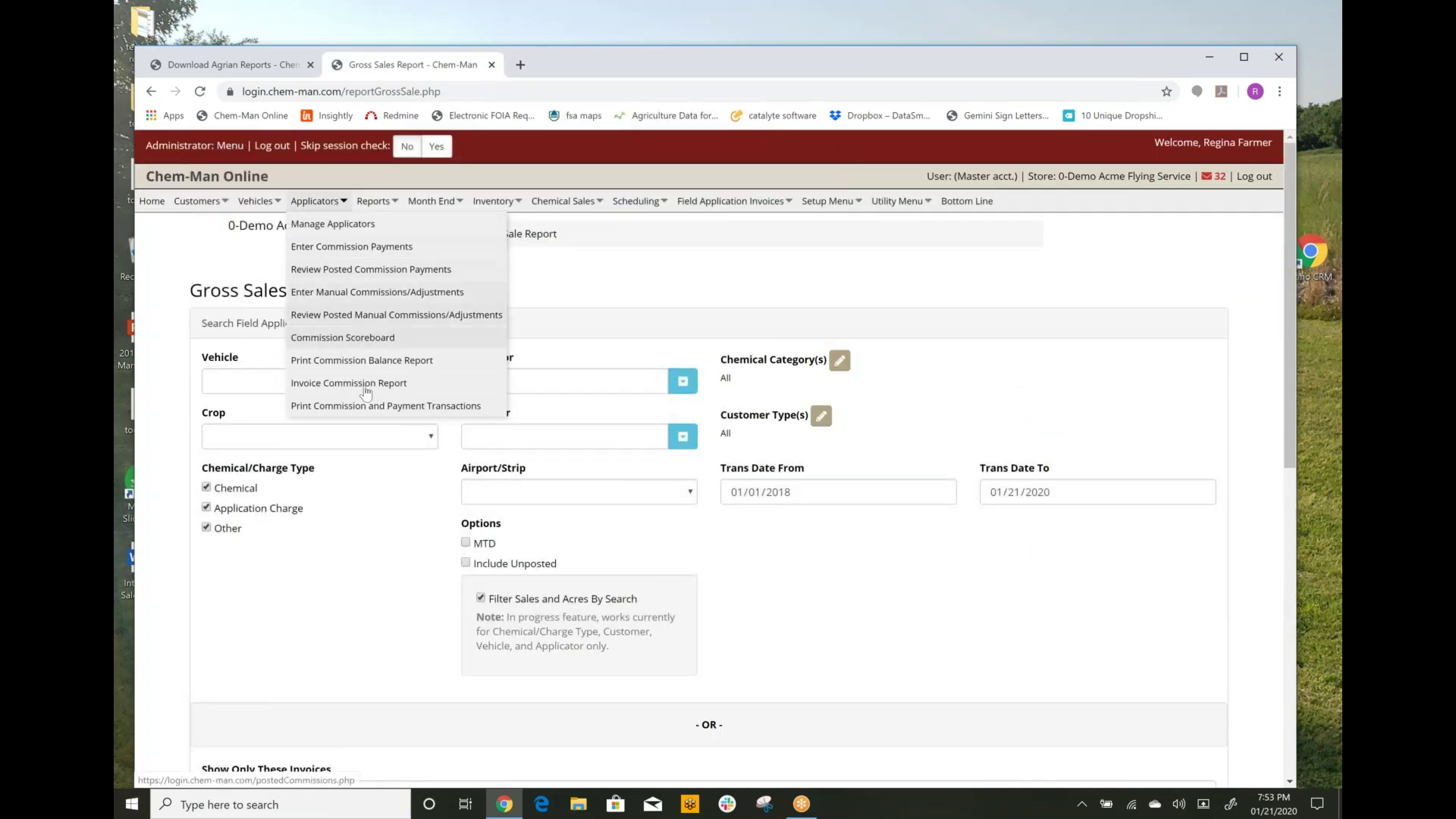
left_click(364, 403)
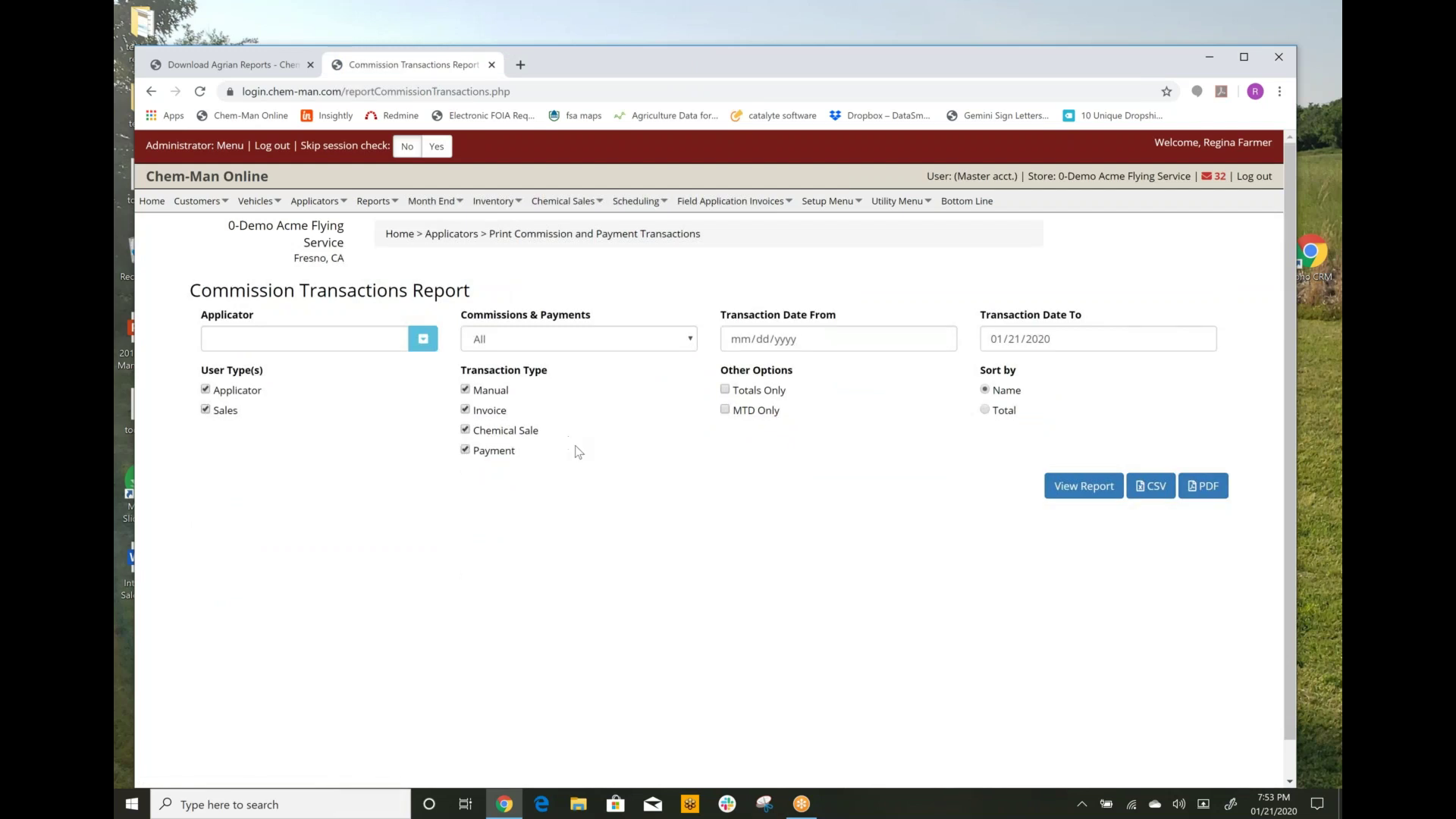
left_click(726, 410)
left_click(1073, 486)
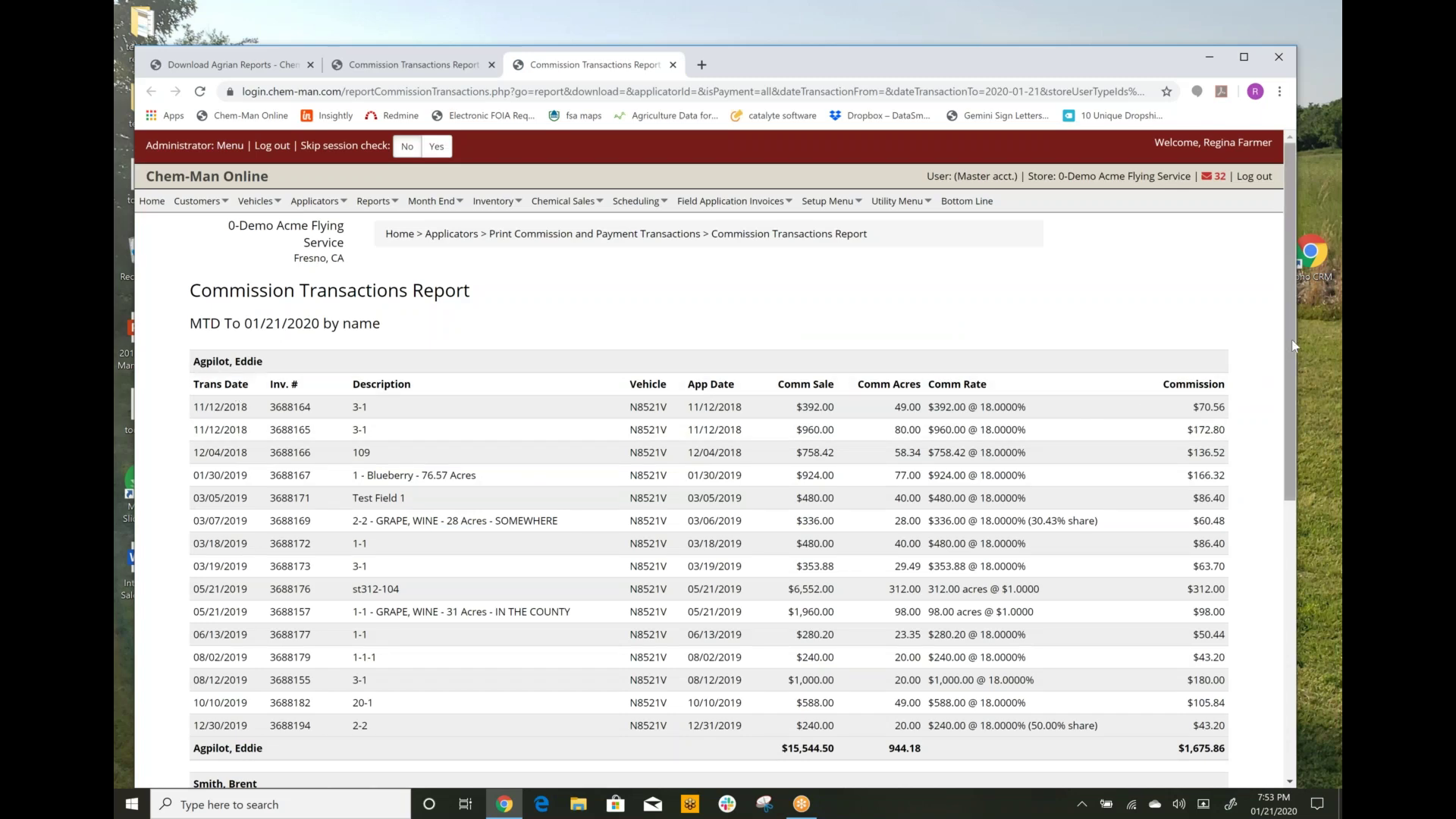
Read through both applicators' commissions, including the share percentage of the 03/07/2019 entry, and return to the home page.
scroll(1294, 362, "down", 5)
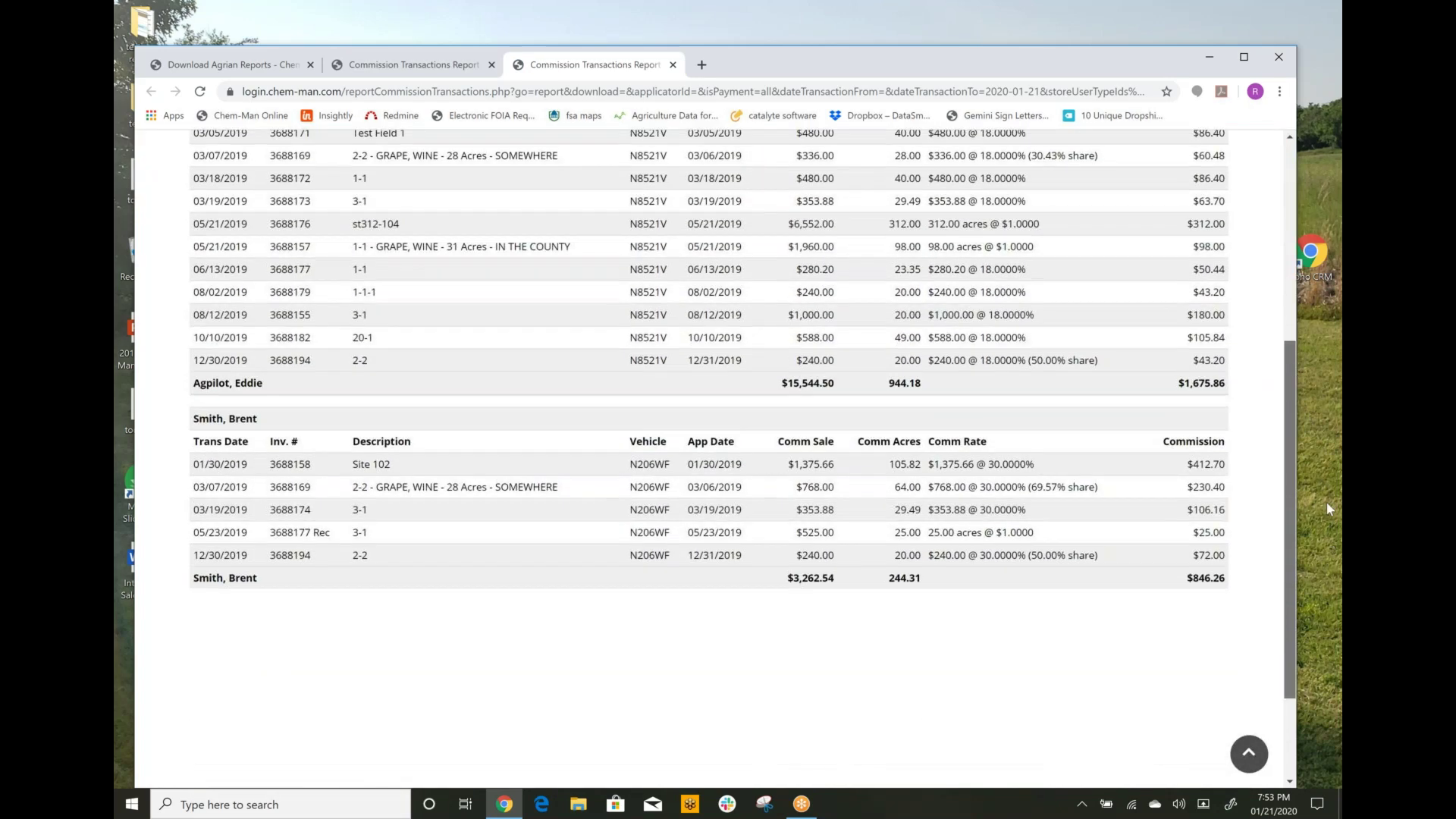
scroll(1284, 371, "up", 3)
scroll(1284, 371, "up", 1)
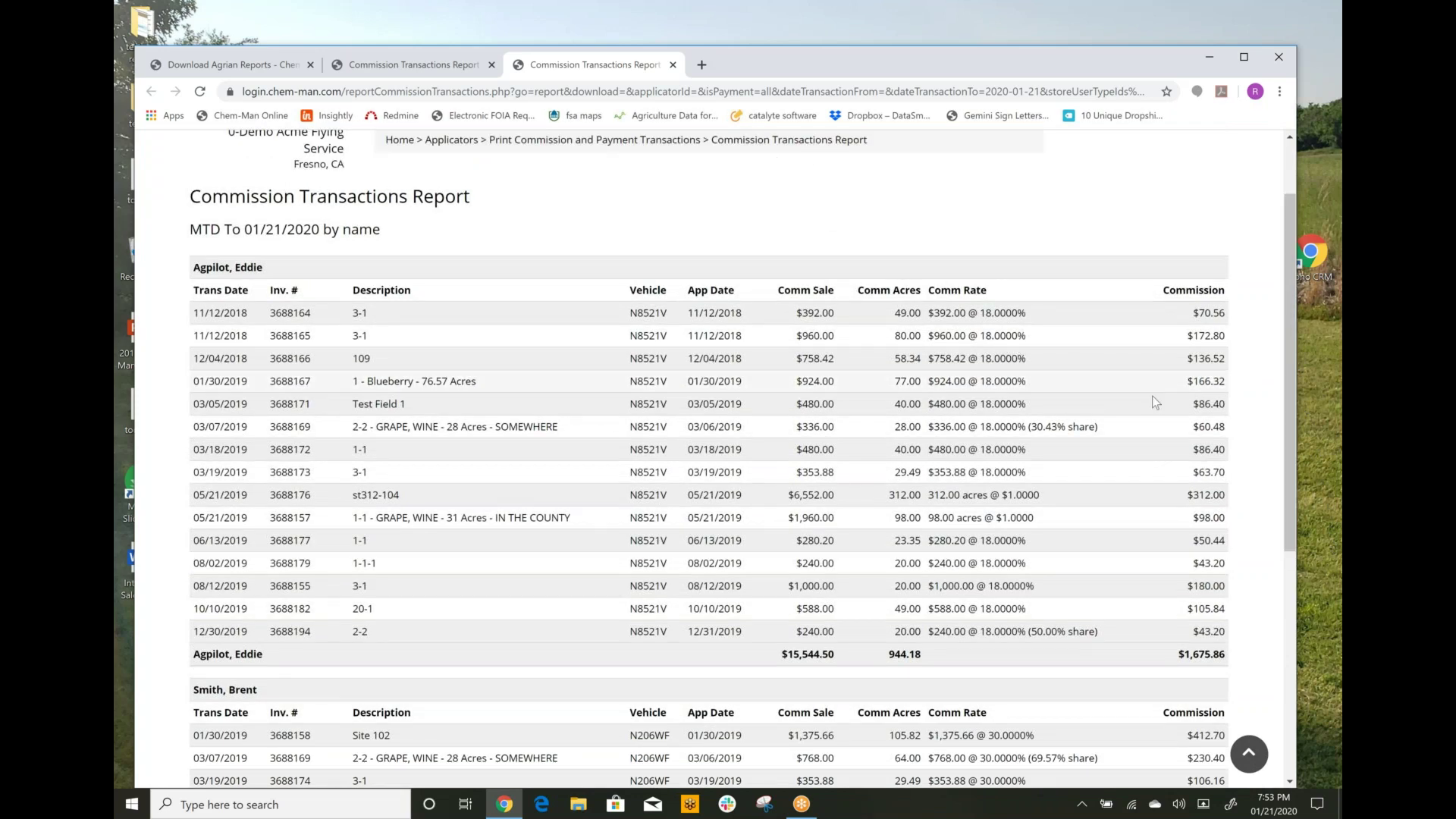
left_click_drag(1037, 427, 1085, 427)
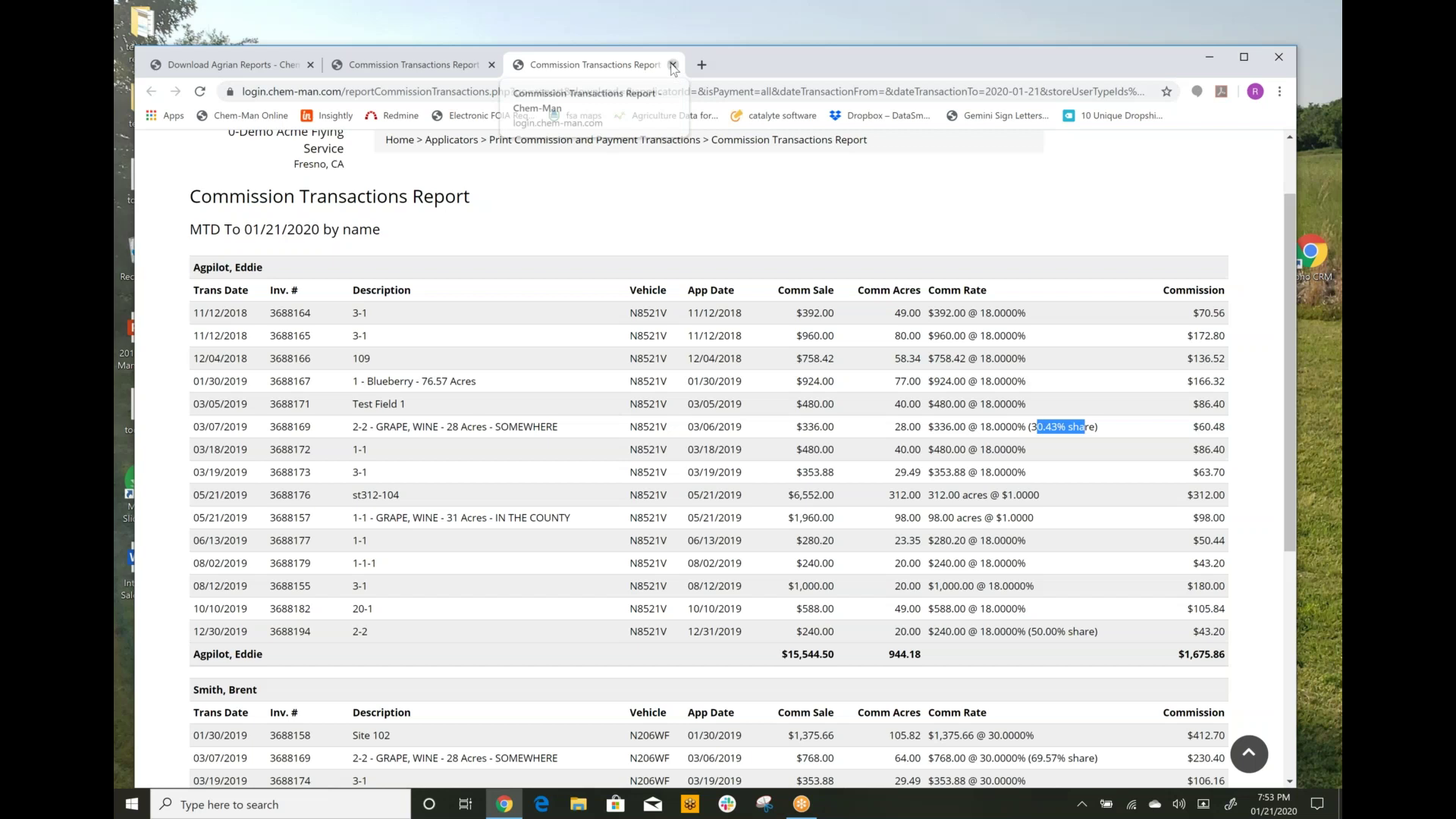
left_click(673, 66)
left_click(152, 201)
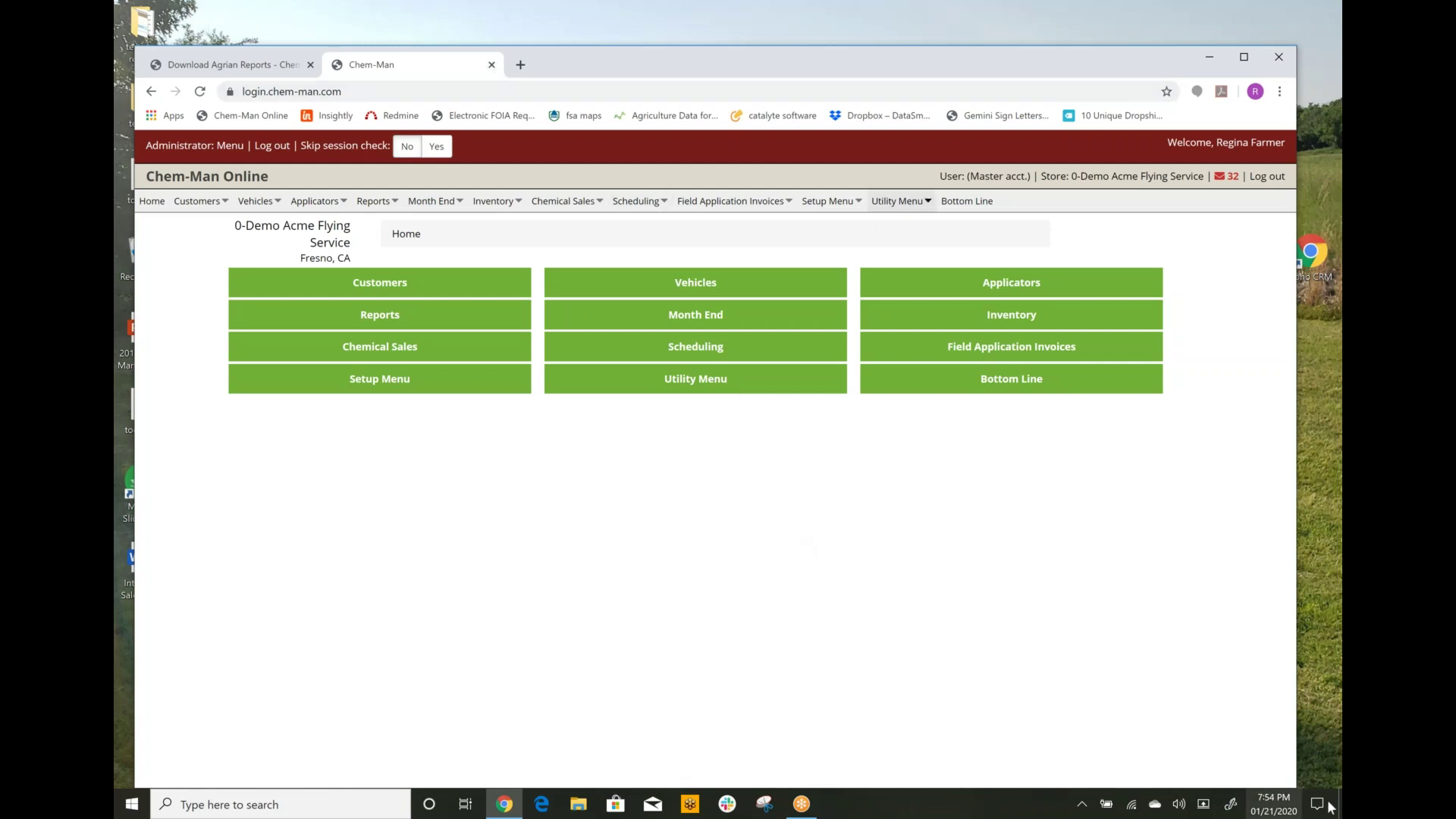
left_click(1333, 751)
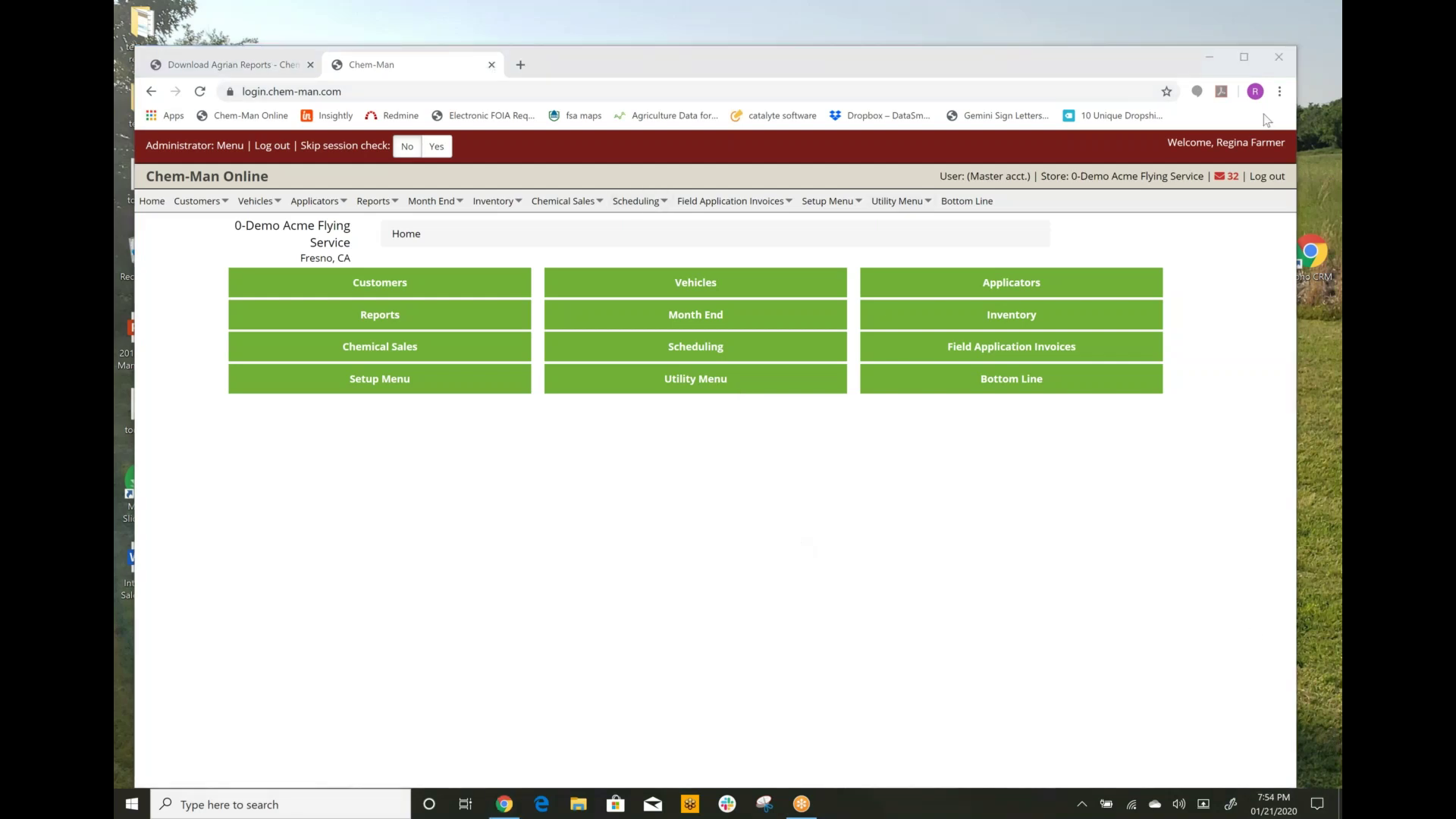